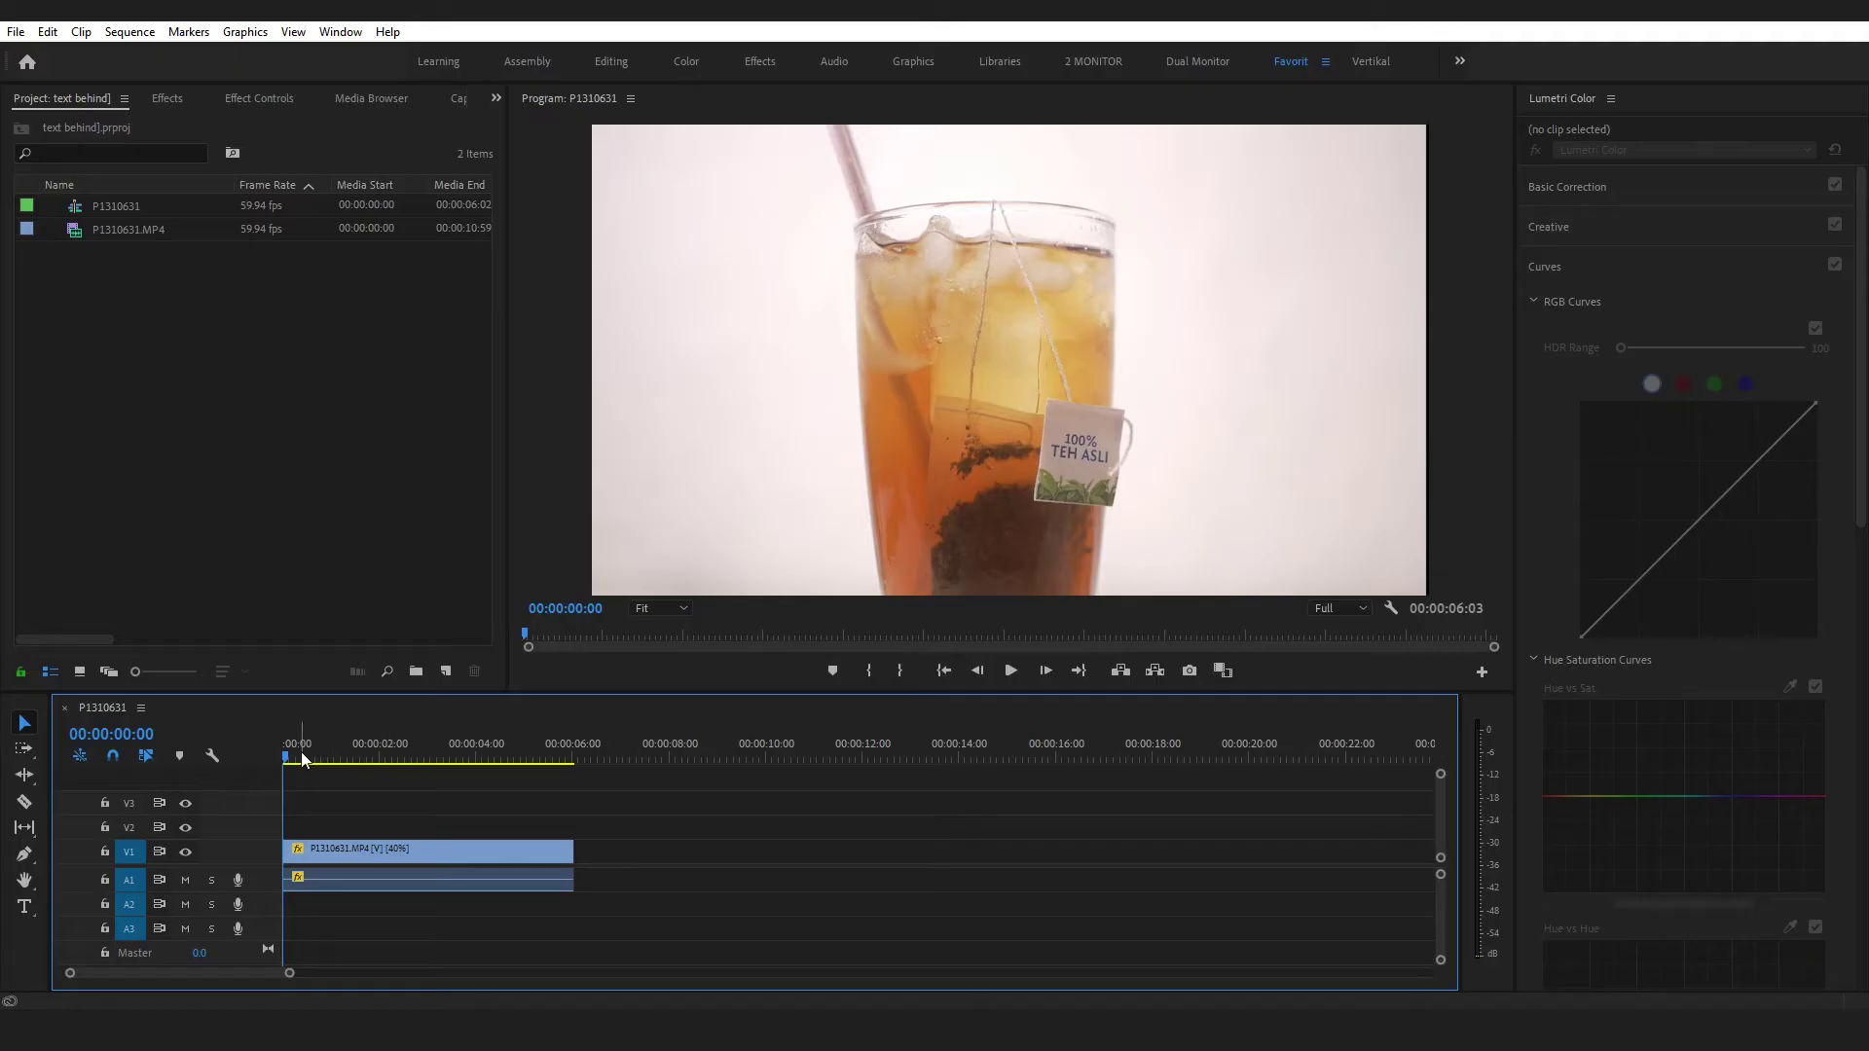
- Add a 'Manis' text title over the glass and extend it to the clip's roughly 6-second length
mouse_move(283, 748)
left_mouse_down()
mouse_move(505, 755)
mouse_move(294, 779)
left_mouse_up()
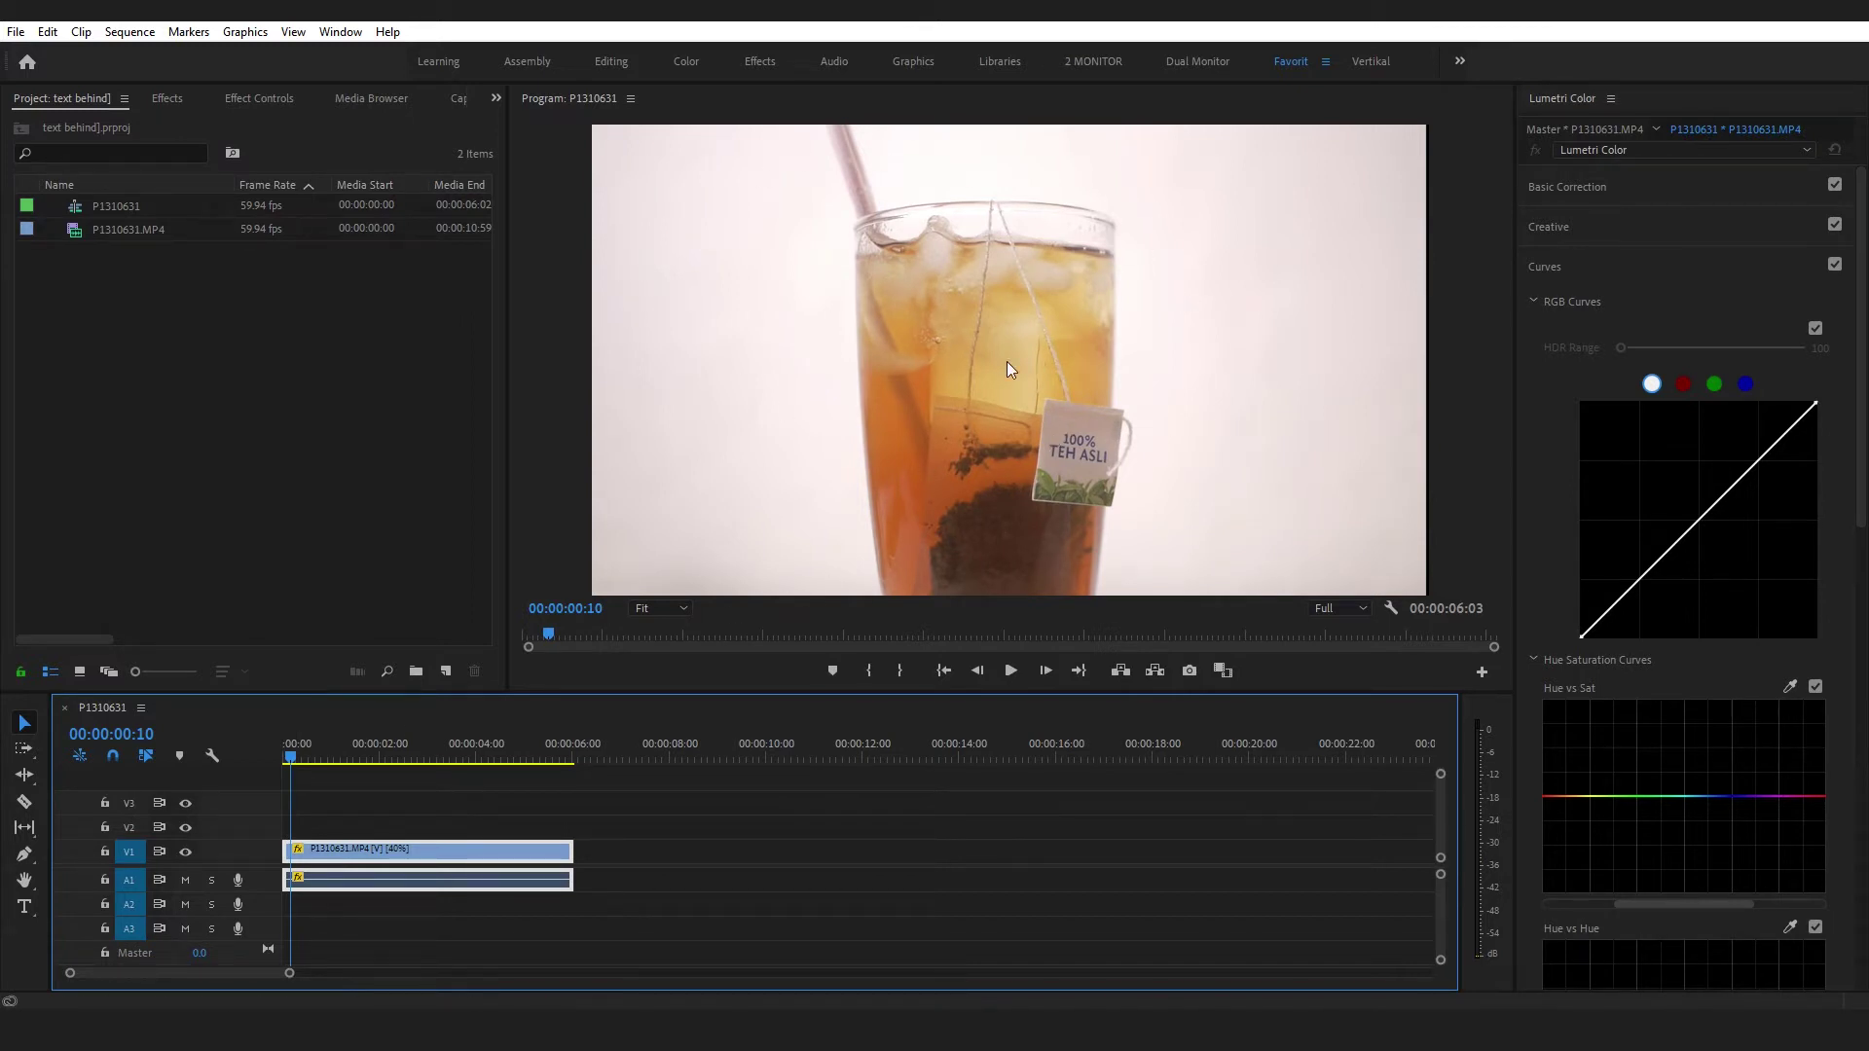
left_click(25, 907)
left_click(870, 435)
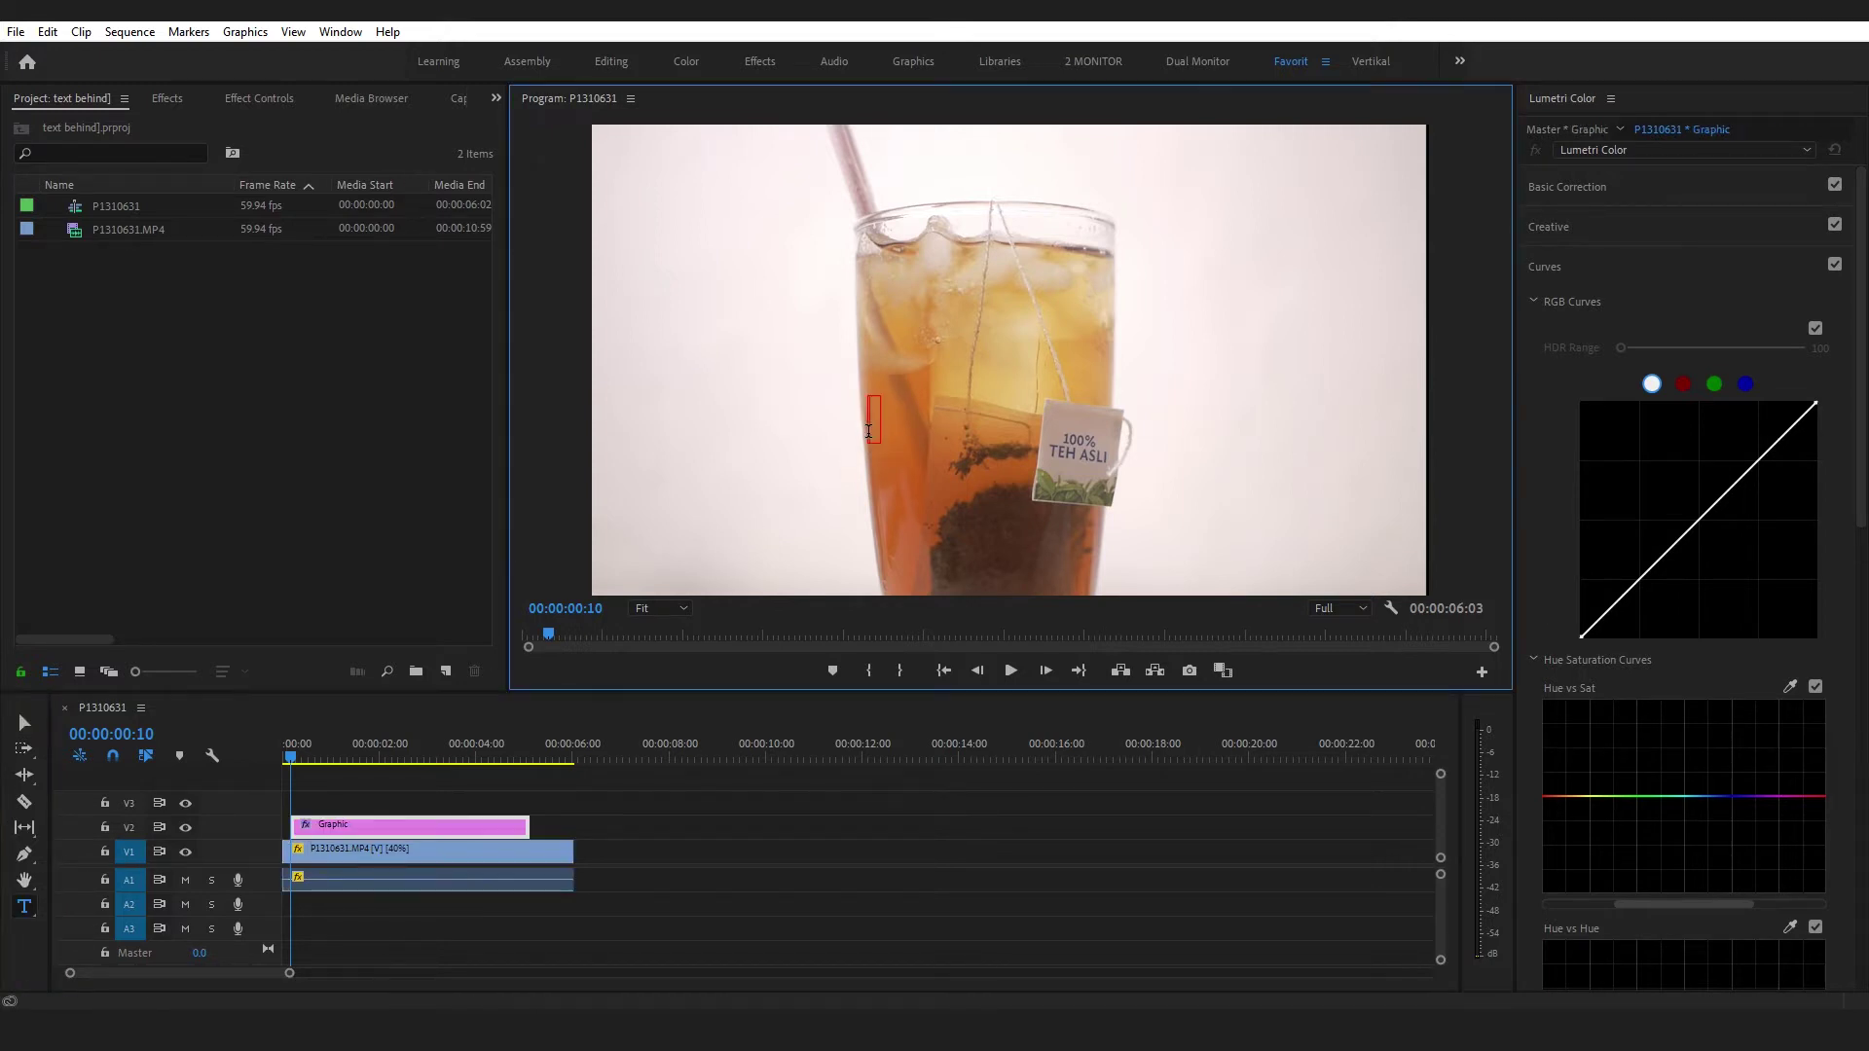
type("Manis")
left_click(688, 826)
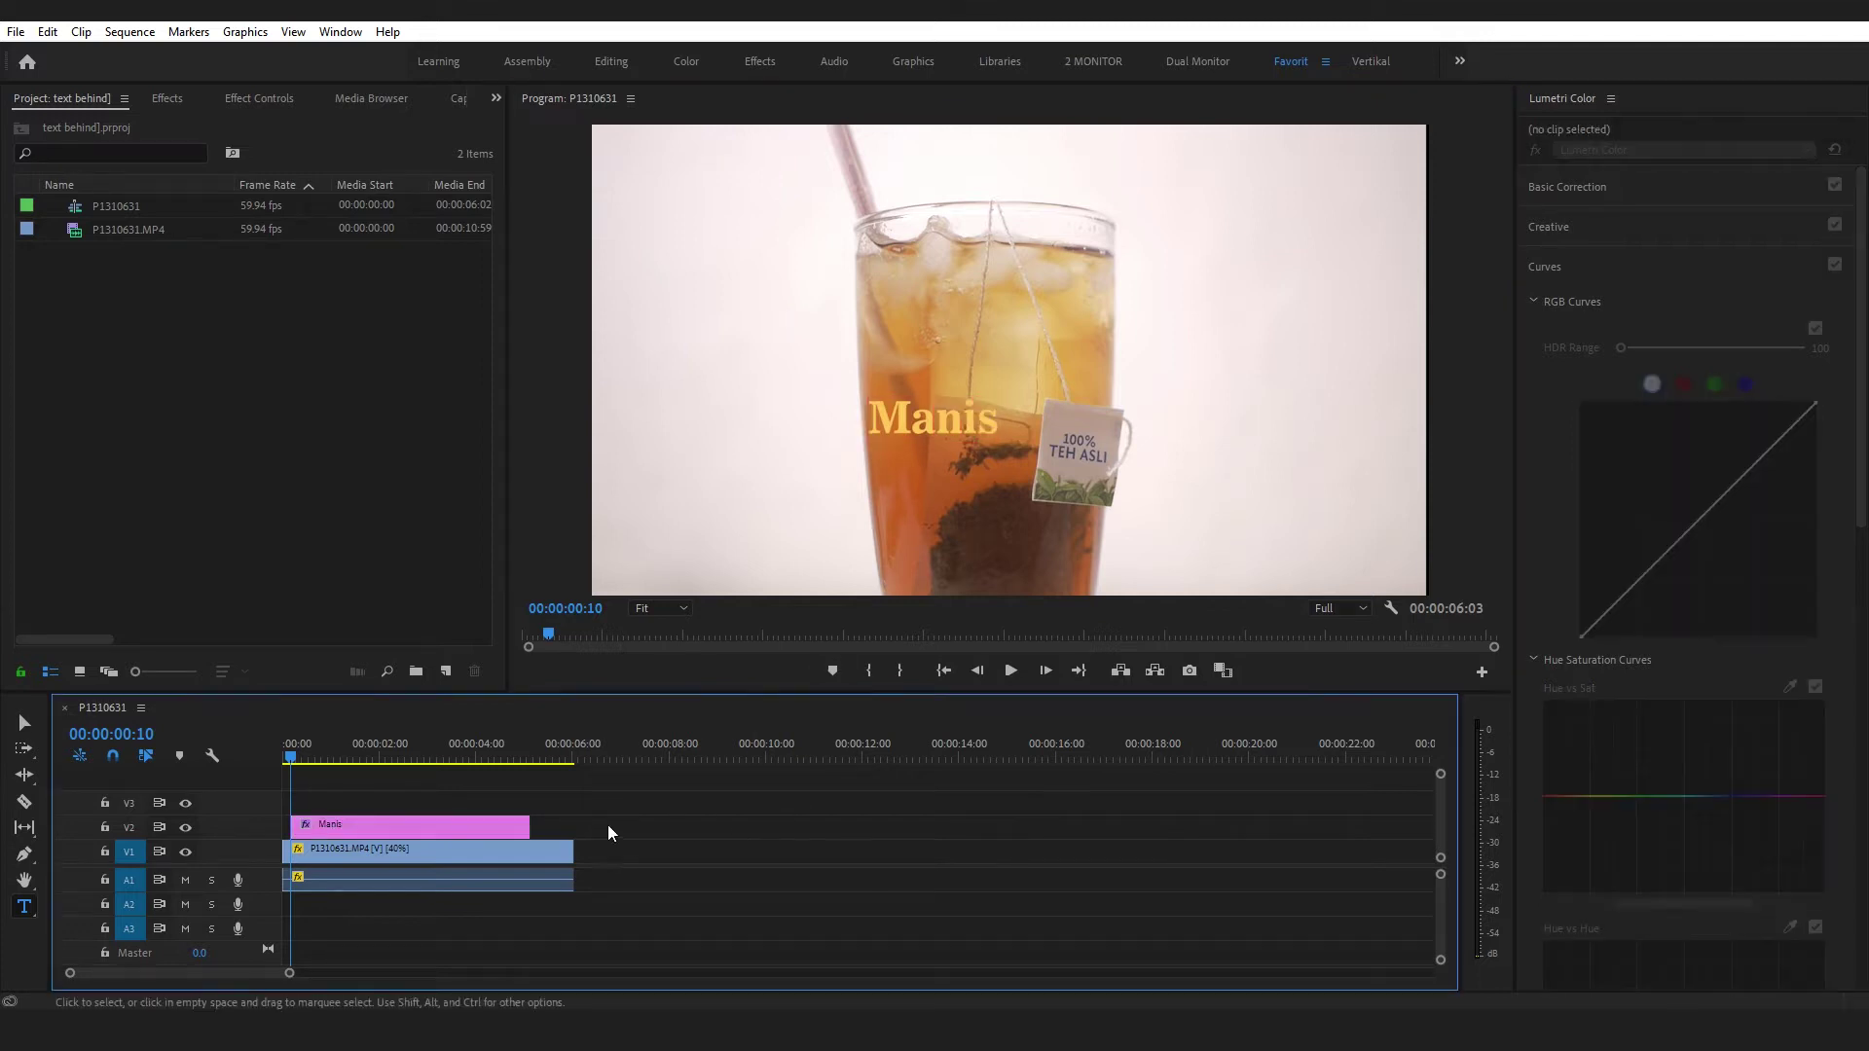
left_click_drag(529, 826, 575, 814)
- Scale the Manis title up to span the glass and centre it in the frame
key("v")
left_click_drag(1008, 451, 1487, 596)
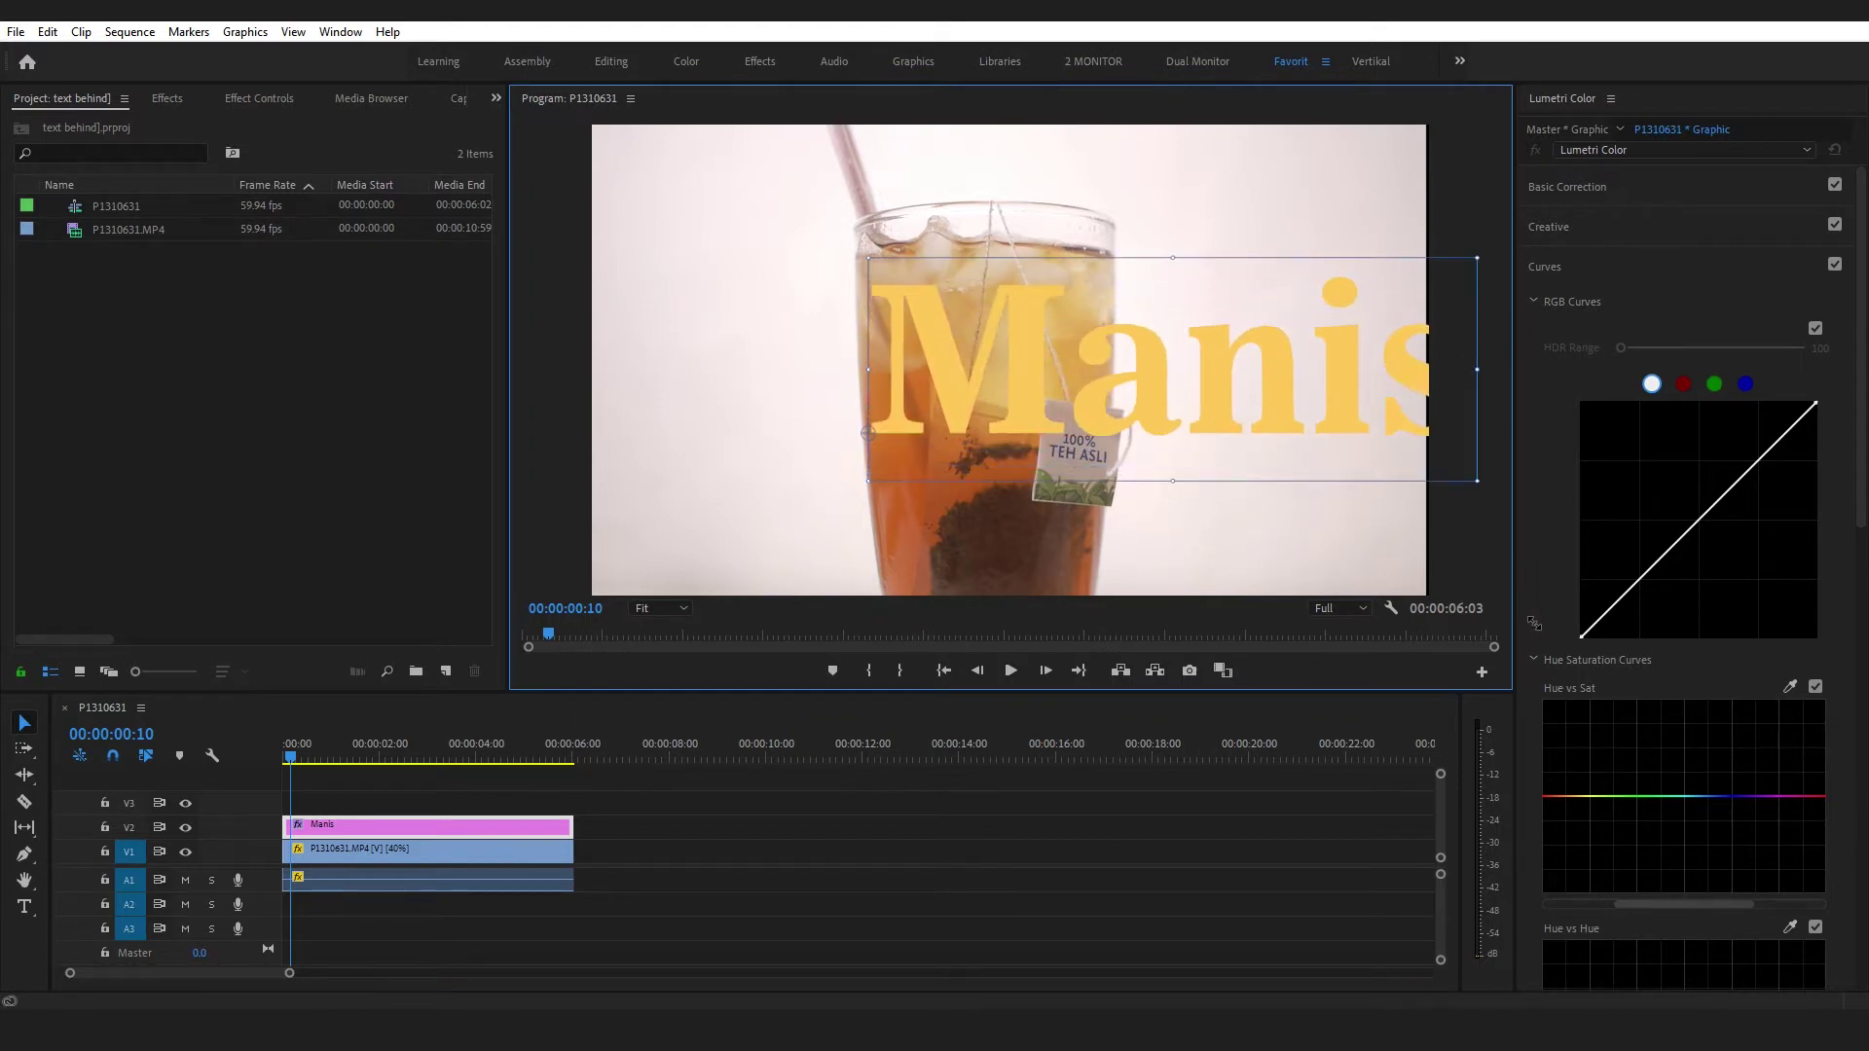
left_click_drag(1316, 452, 1149, 453)
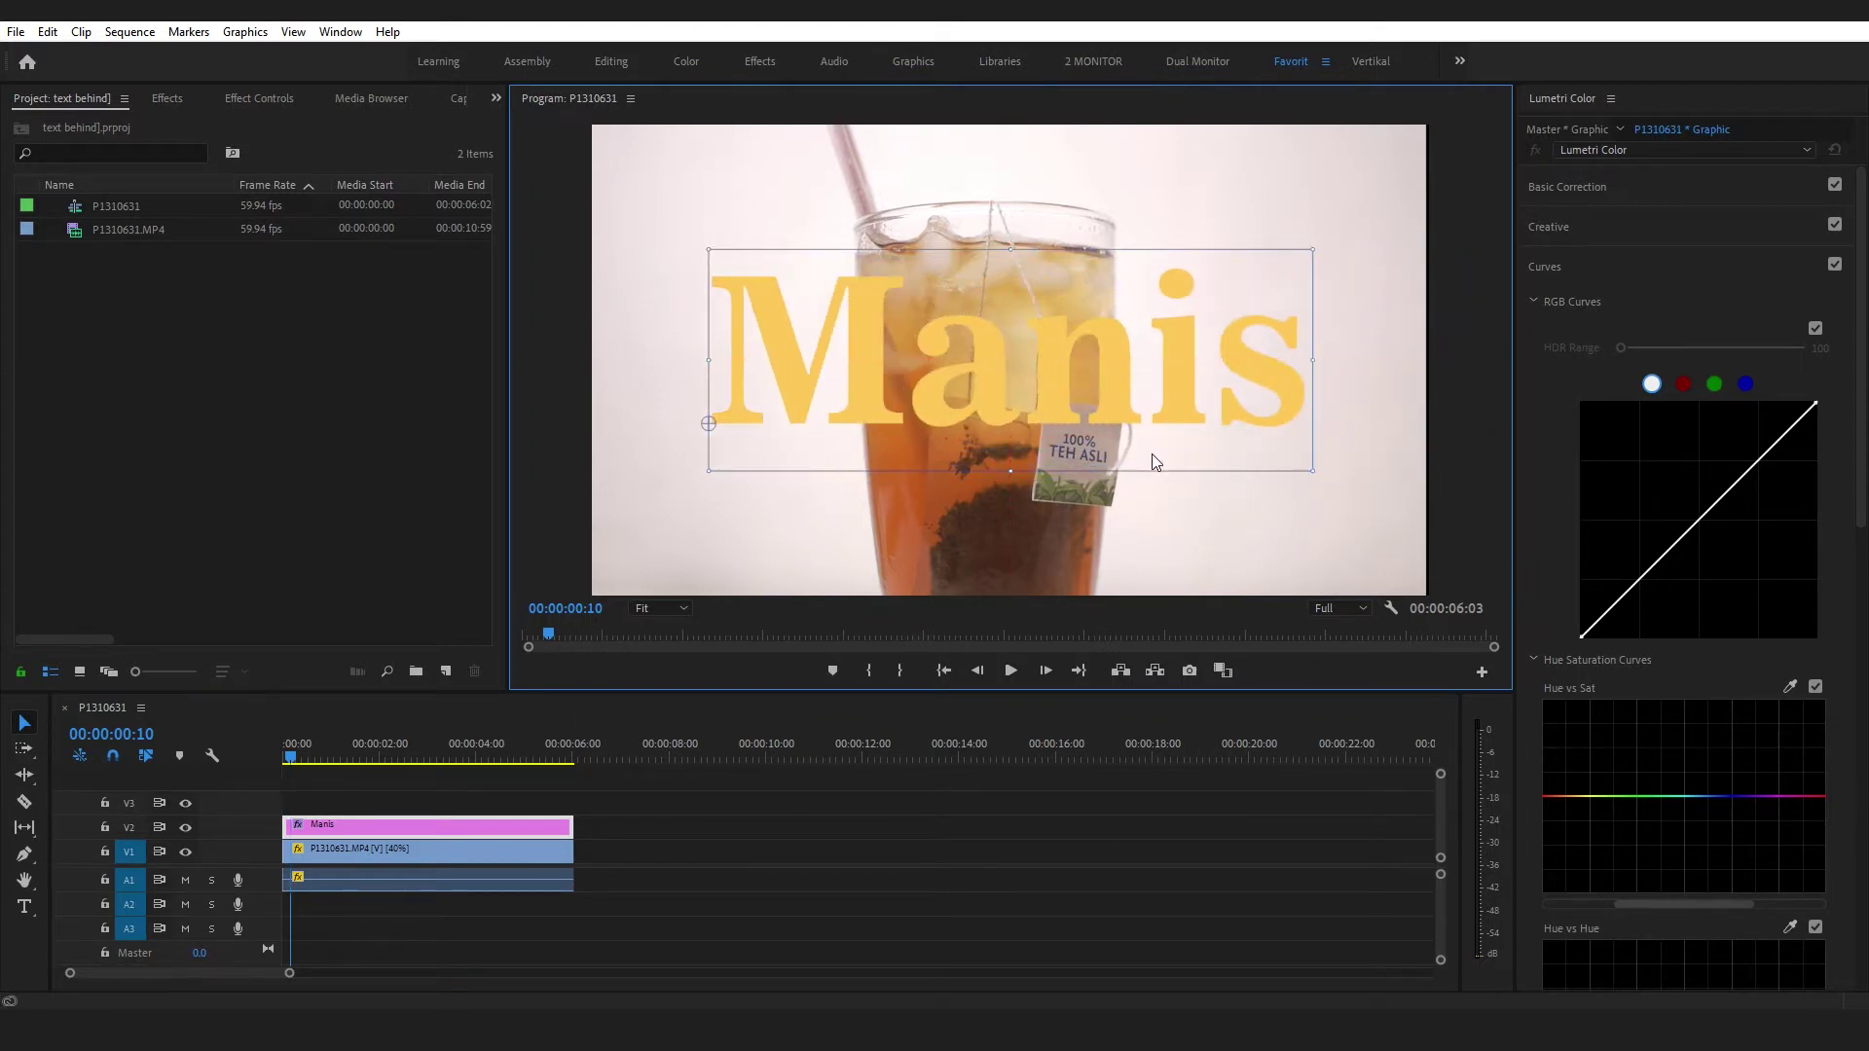
left_click_drag(1313, 471, 1412, 540)
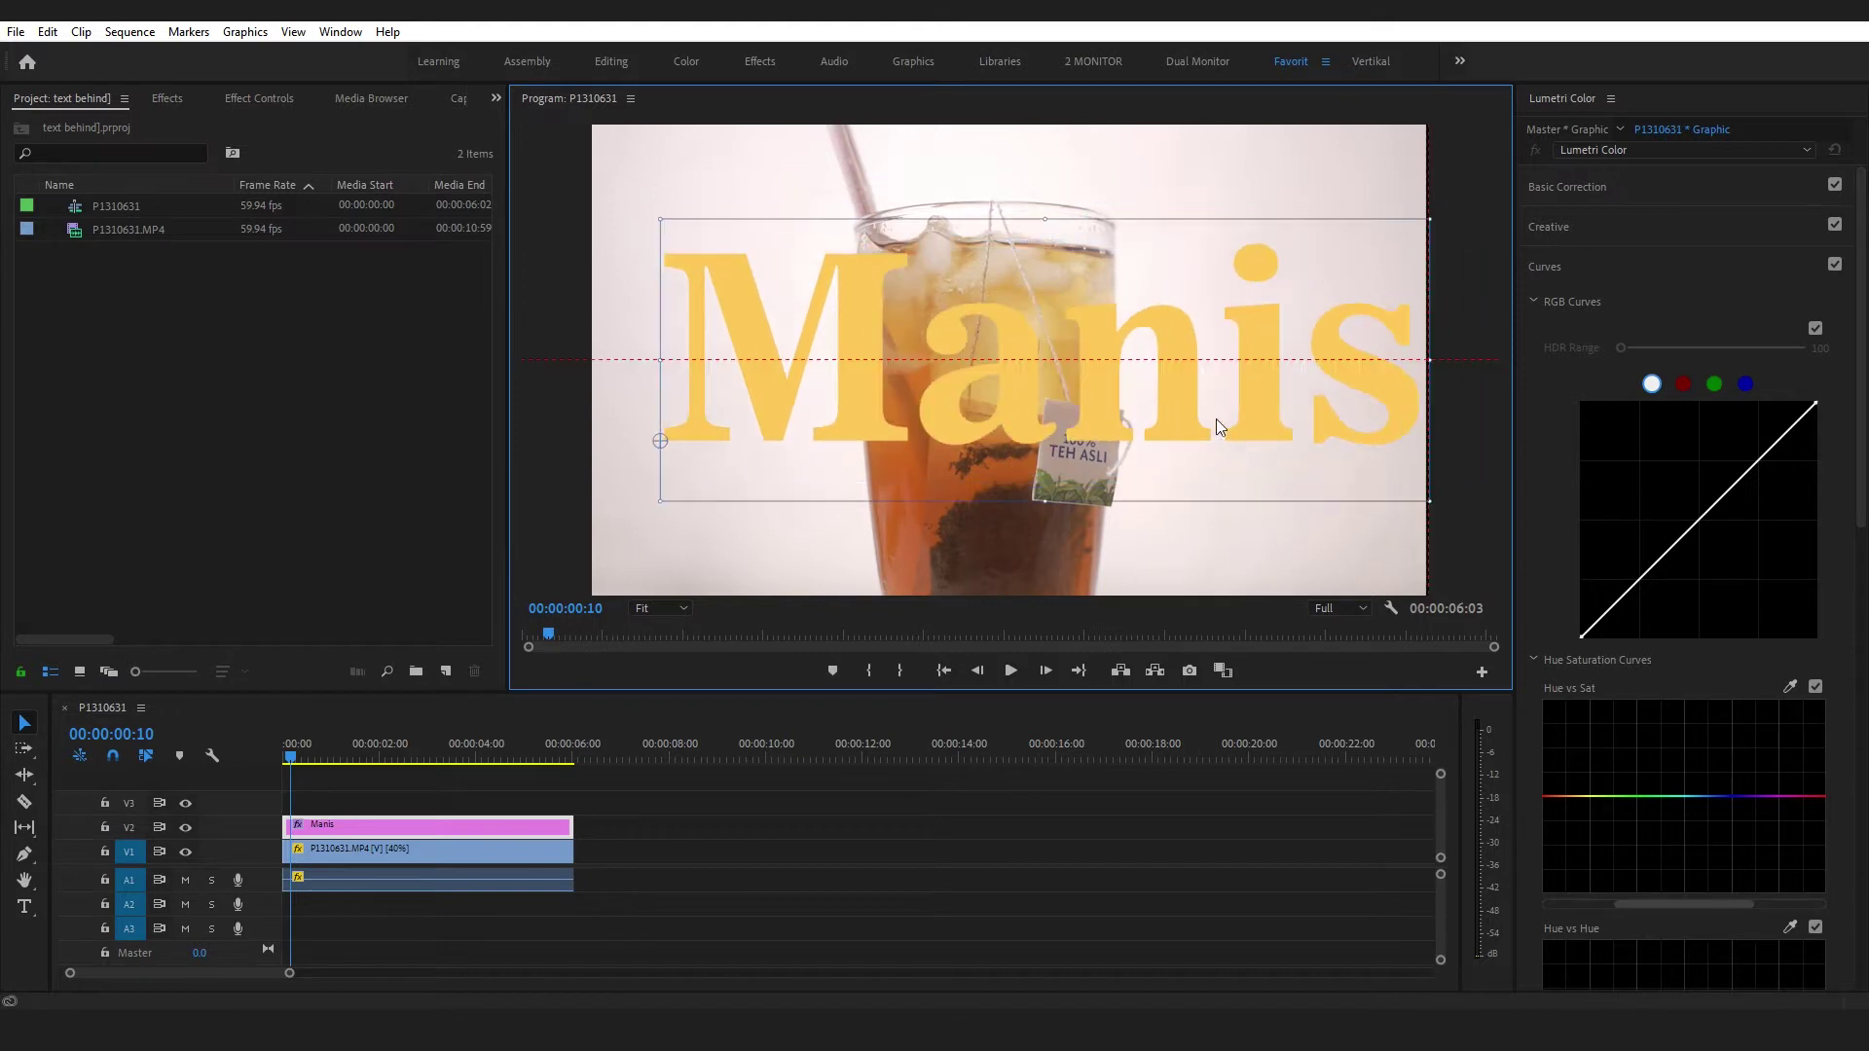
left_click_drag(1274, 401, 1192, 419)
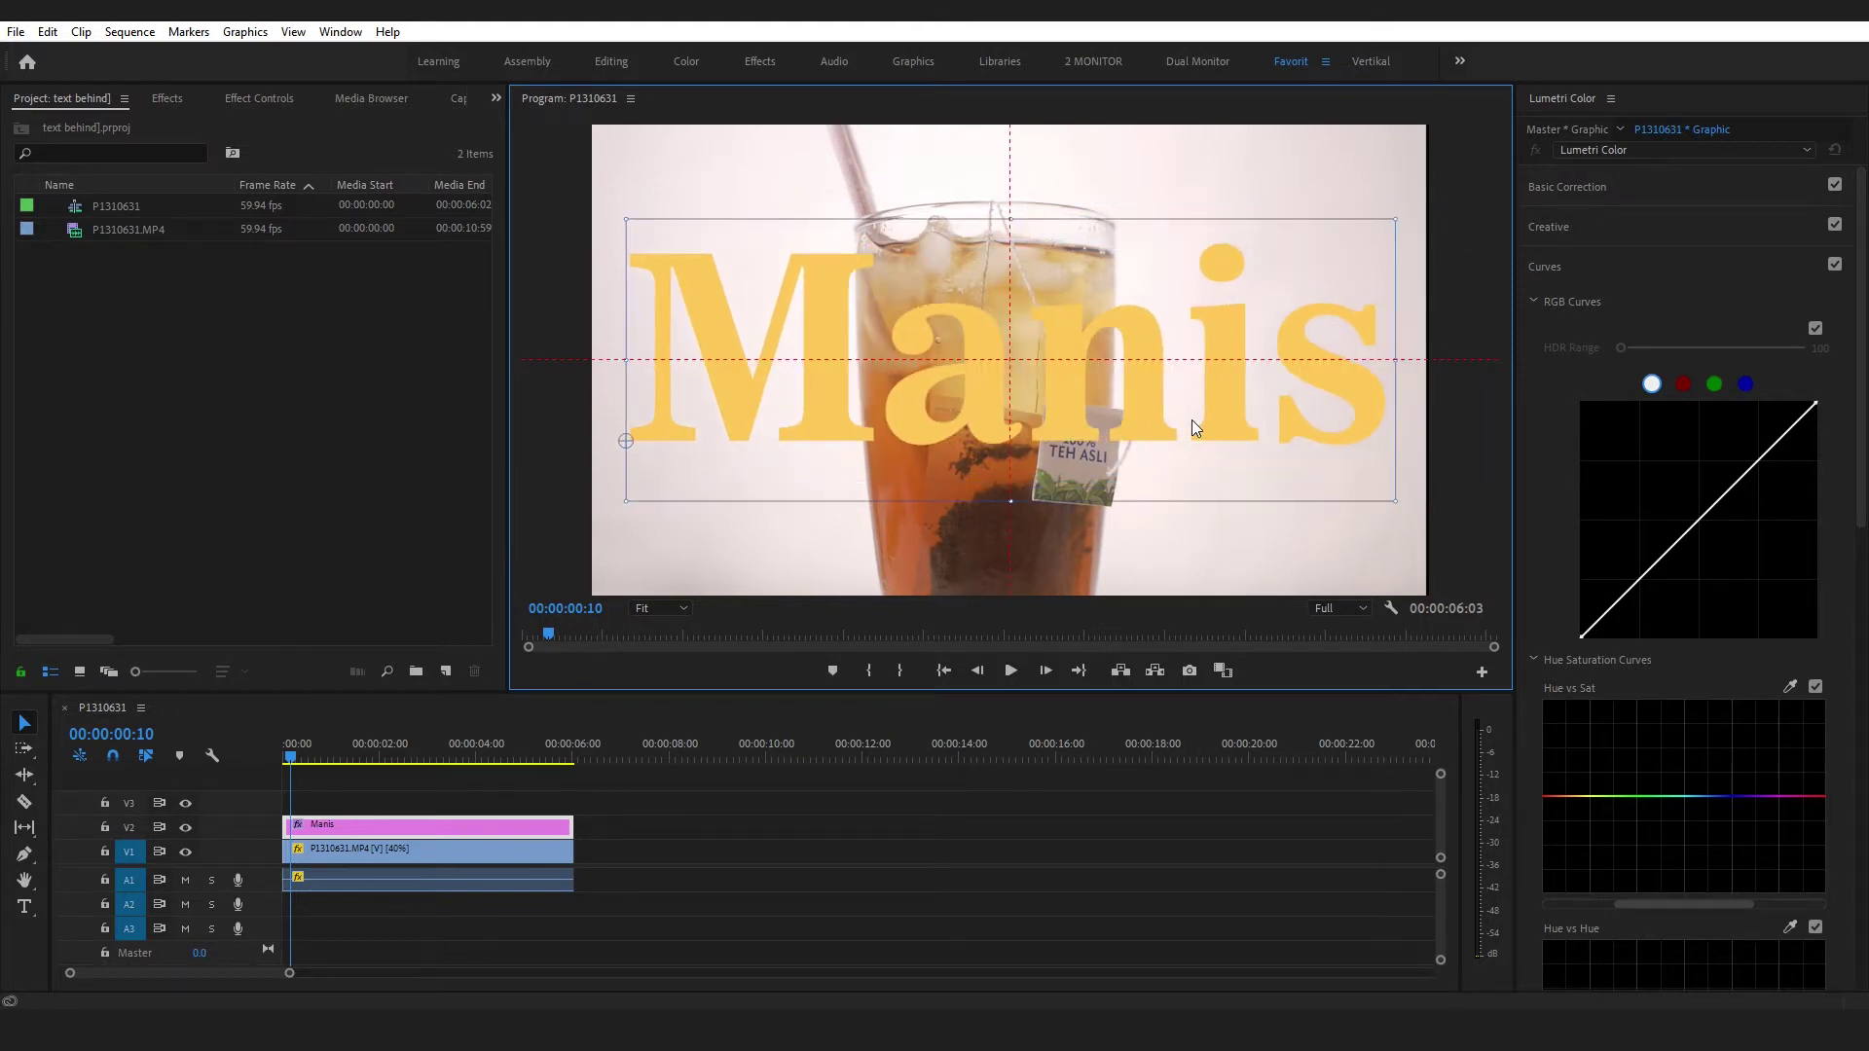
left_click(247, 101)
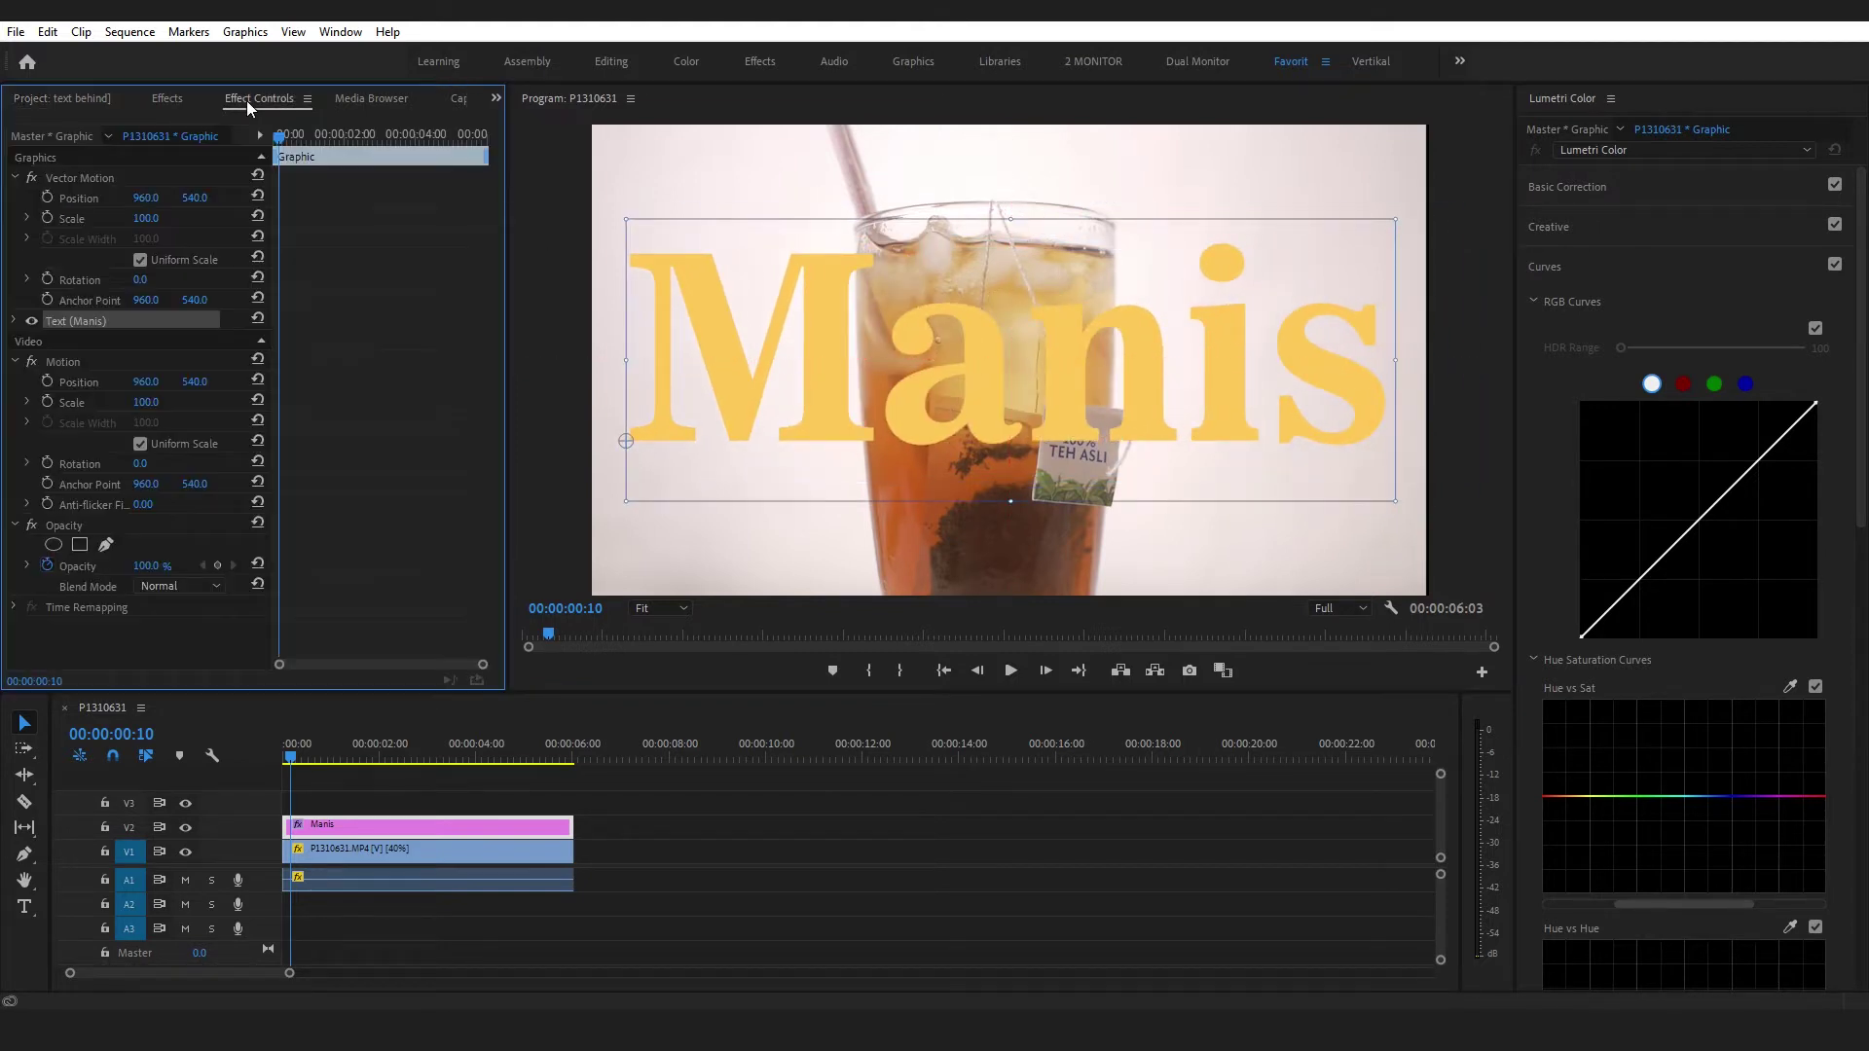
- Expand the Manis text properties and keep the News706 BT Bold font
left_click(15, 322)
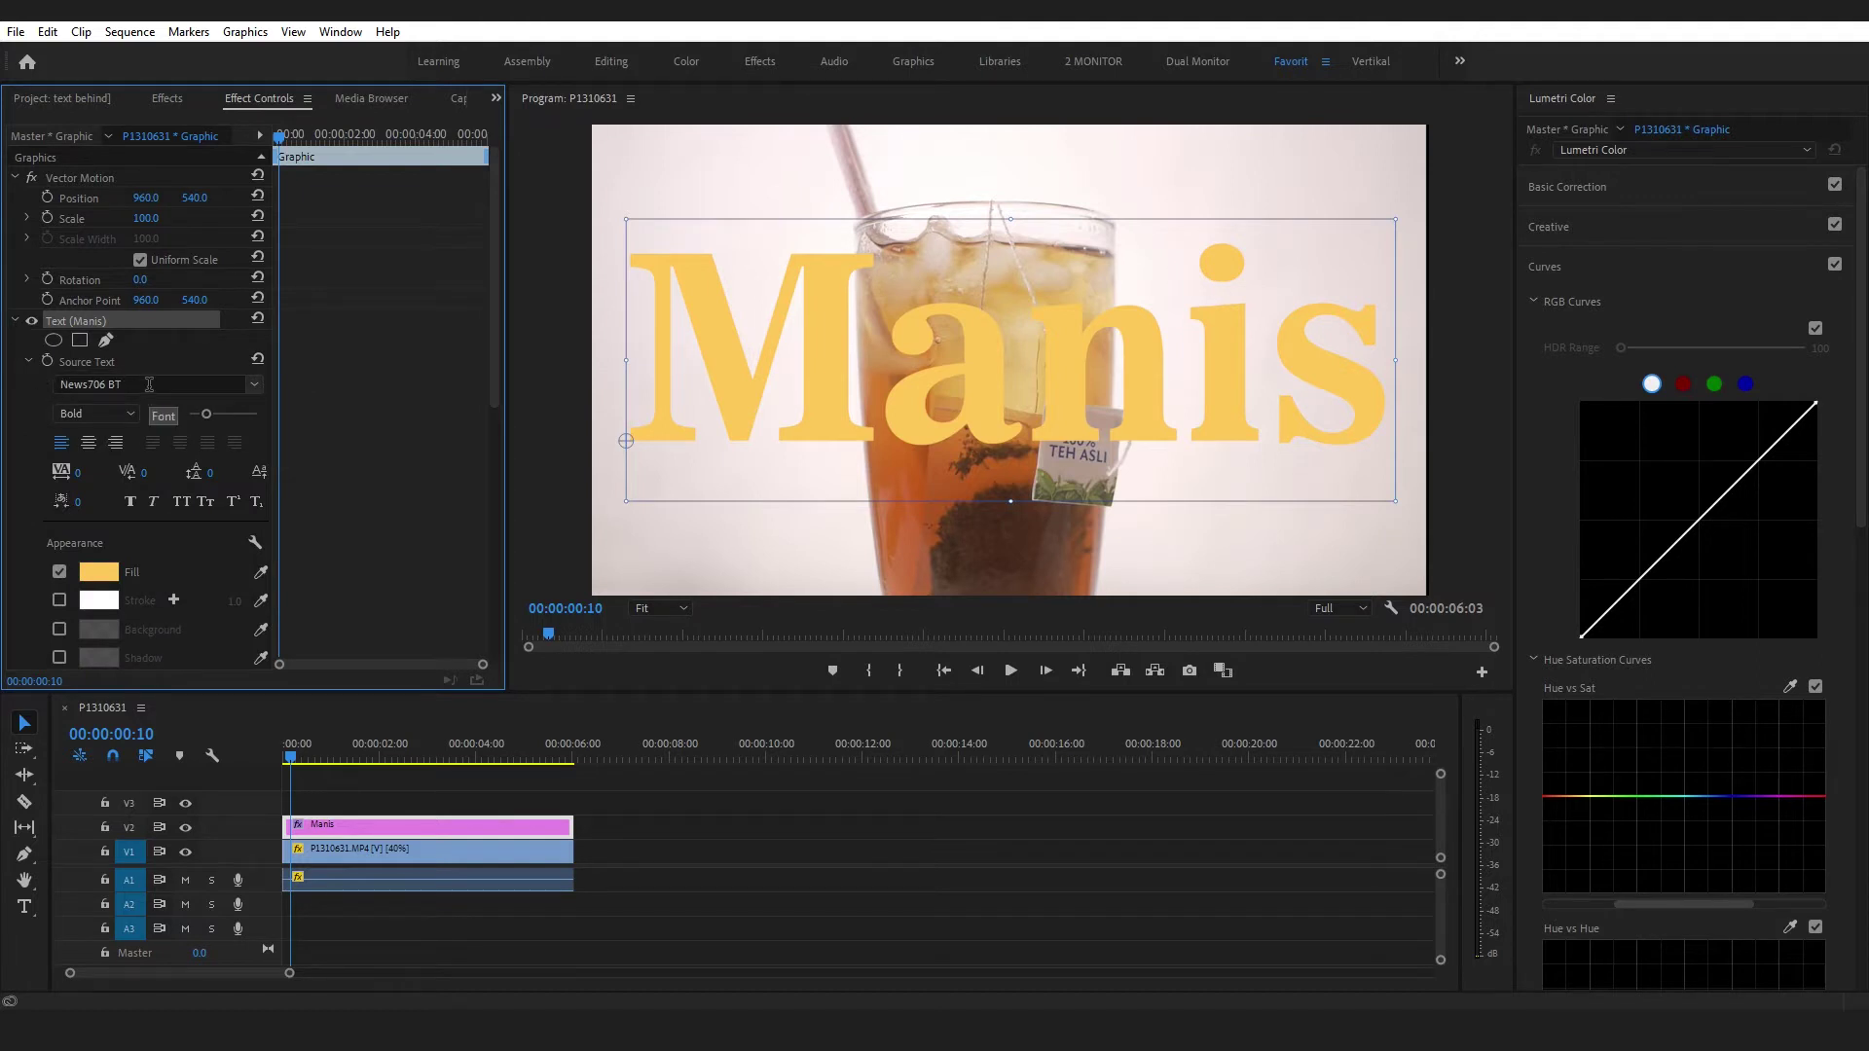
left_click(149, 385)
left_click(172, 440)
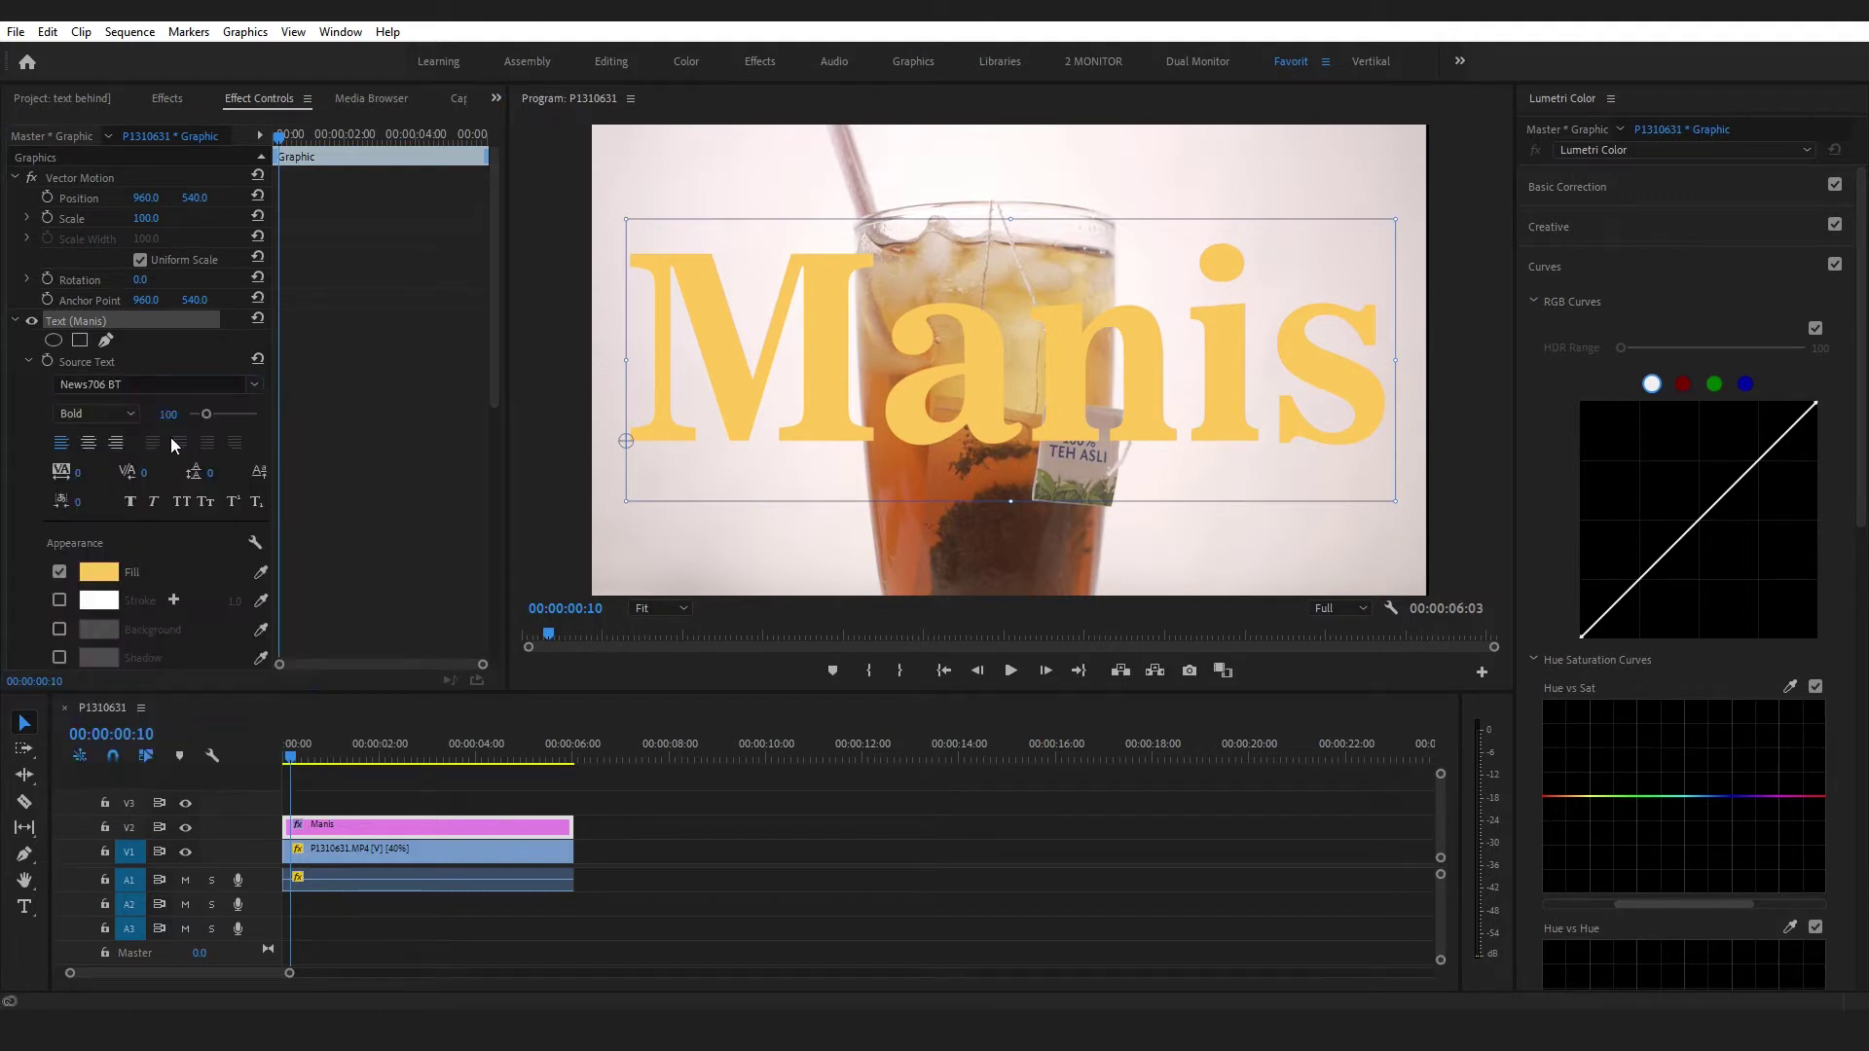
scroll(367, 444, "down", 2)
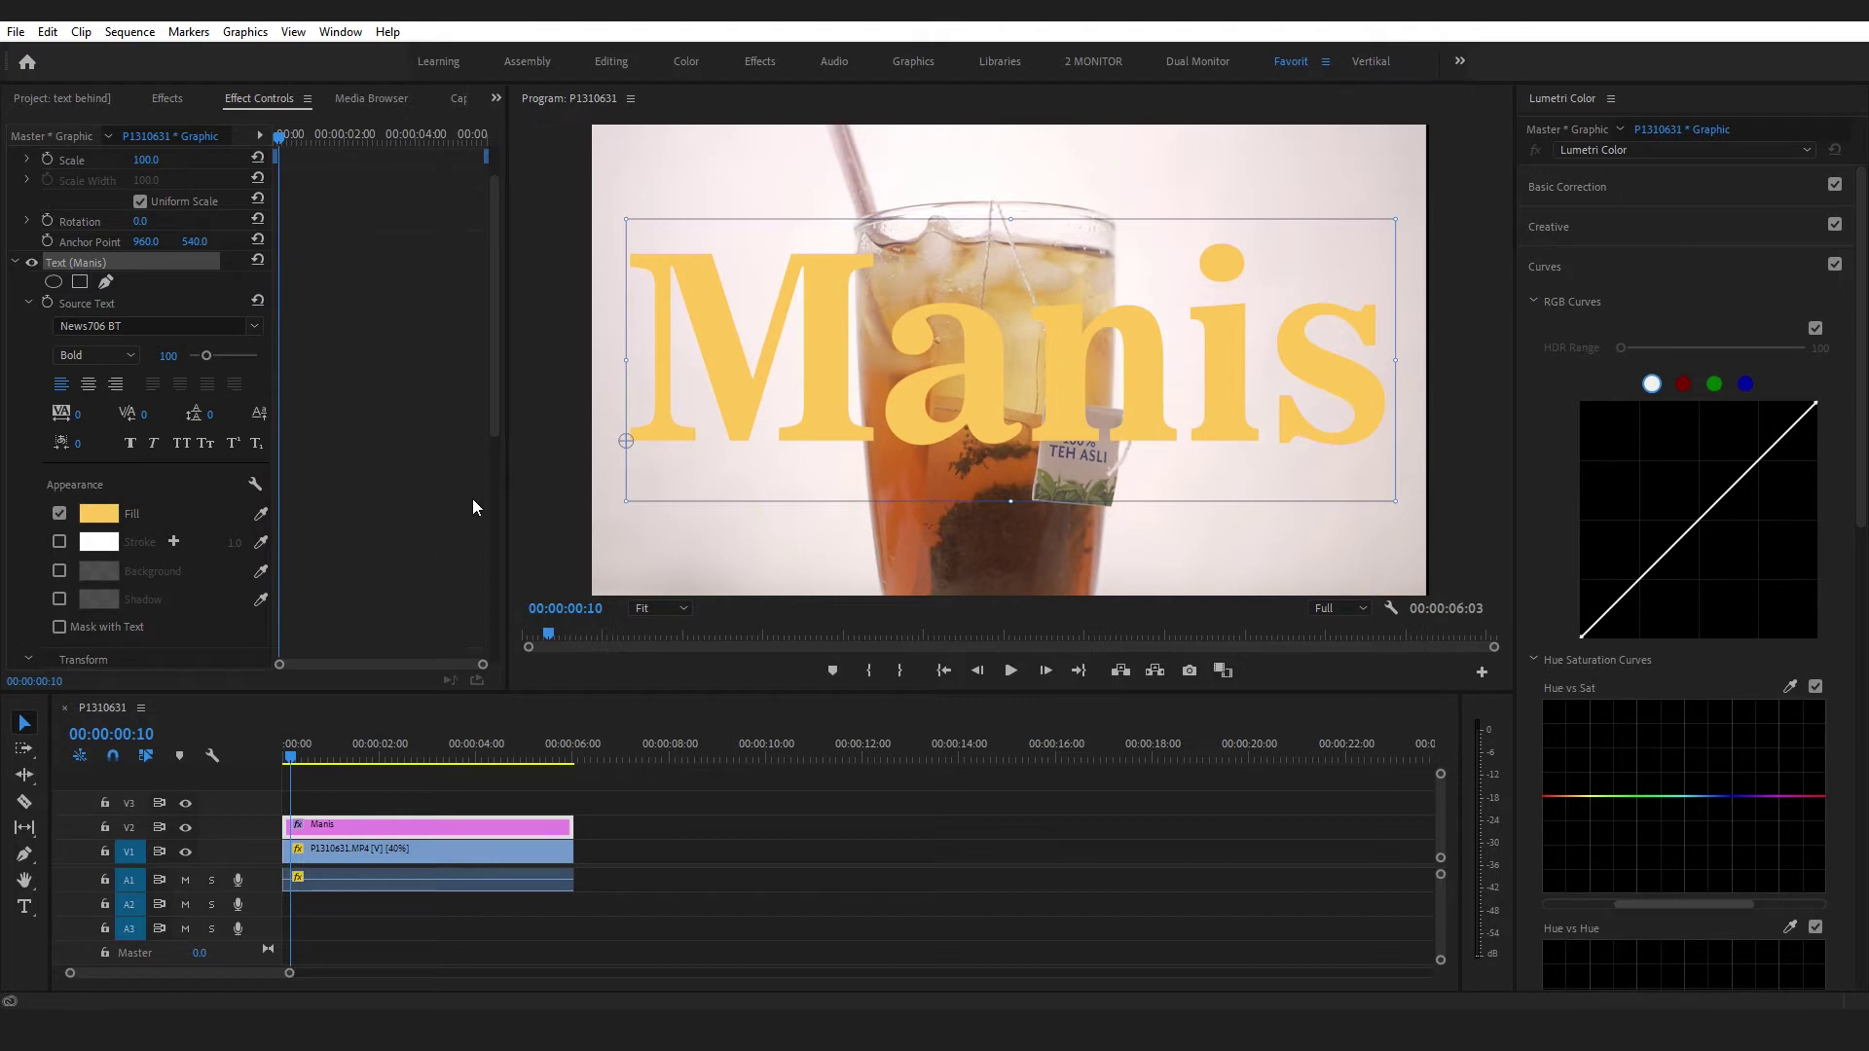
- Reselect the Manis title clip and move the playhead to the sequence start
left_click(1070, 397)
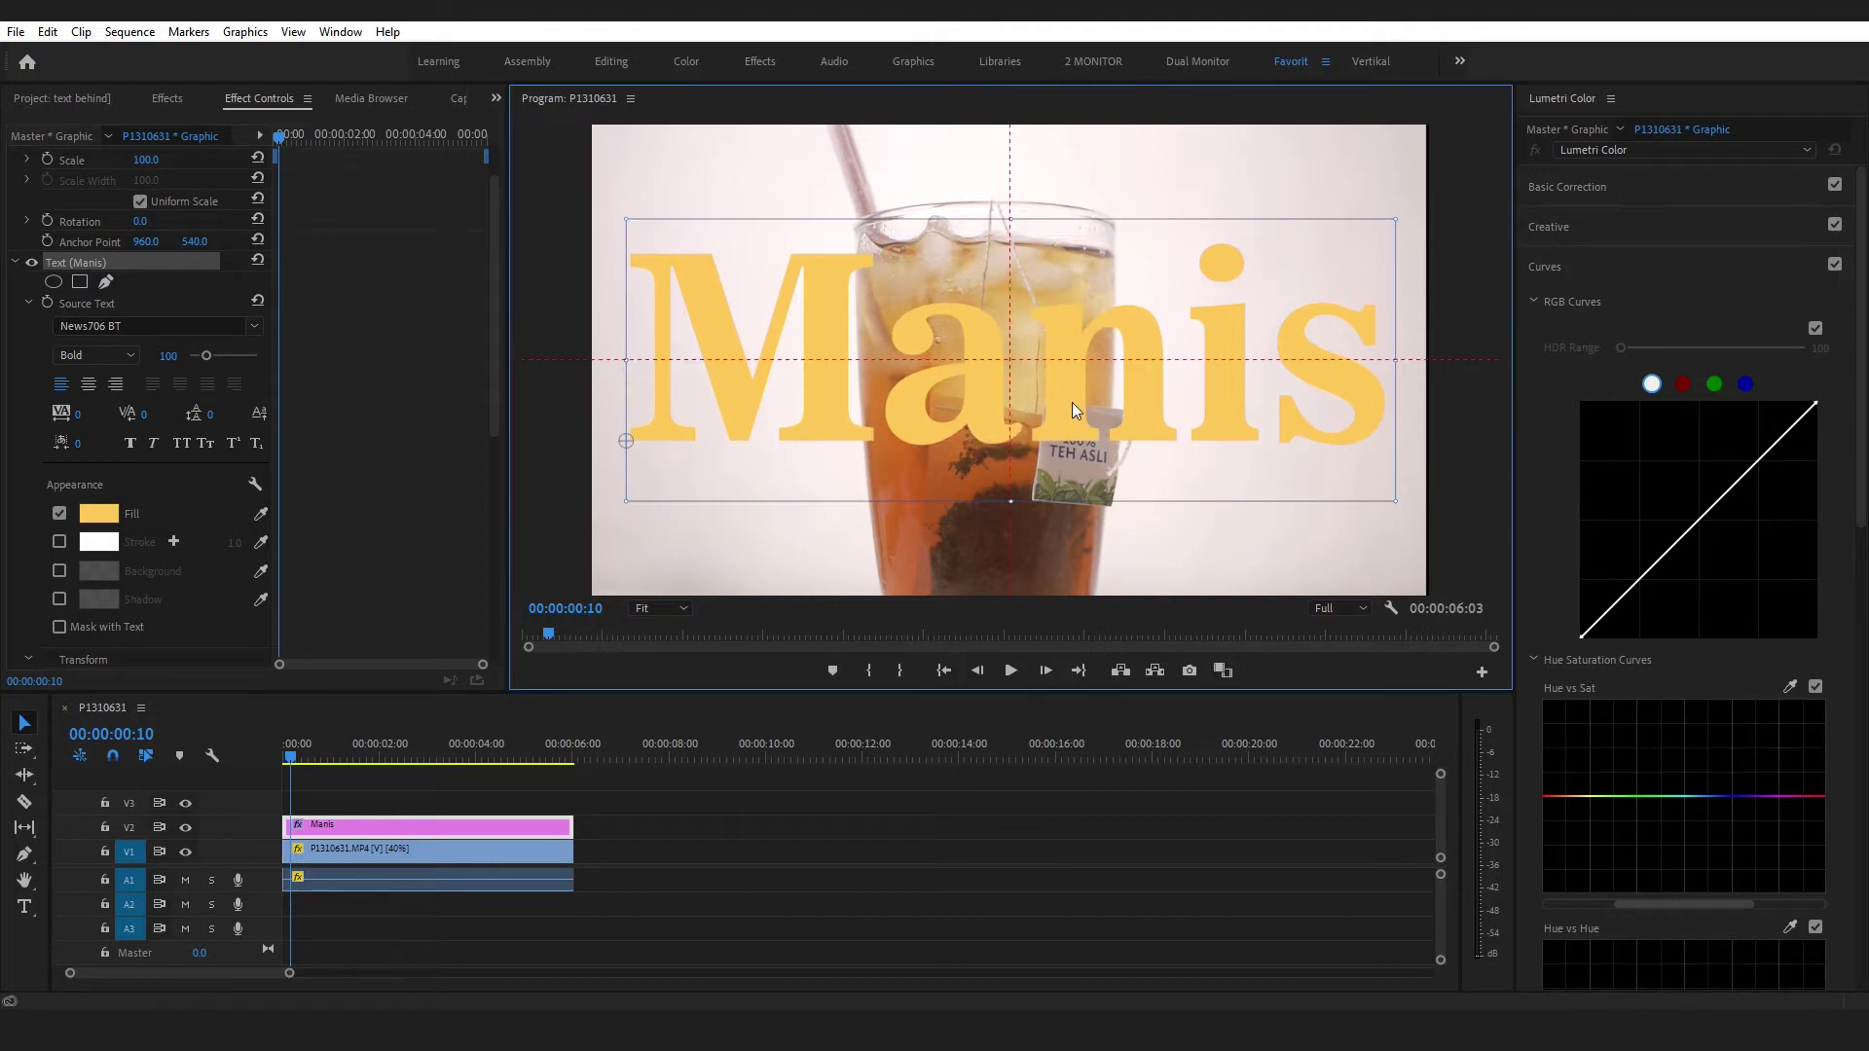
left_click(1034, 862)
left_click(413, 824)
key("Home")
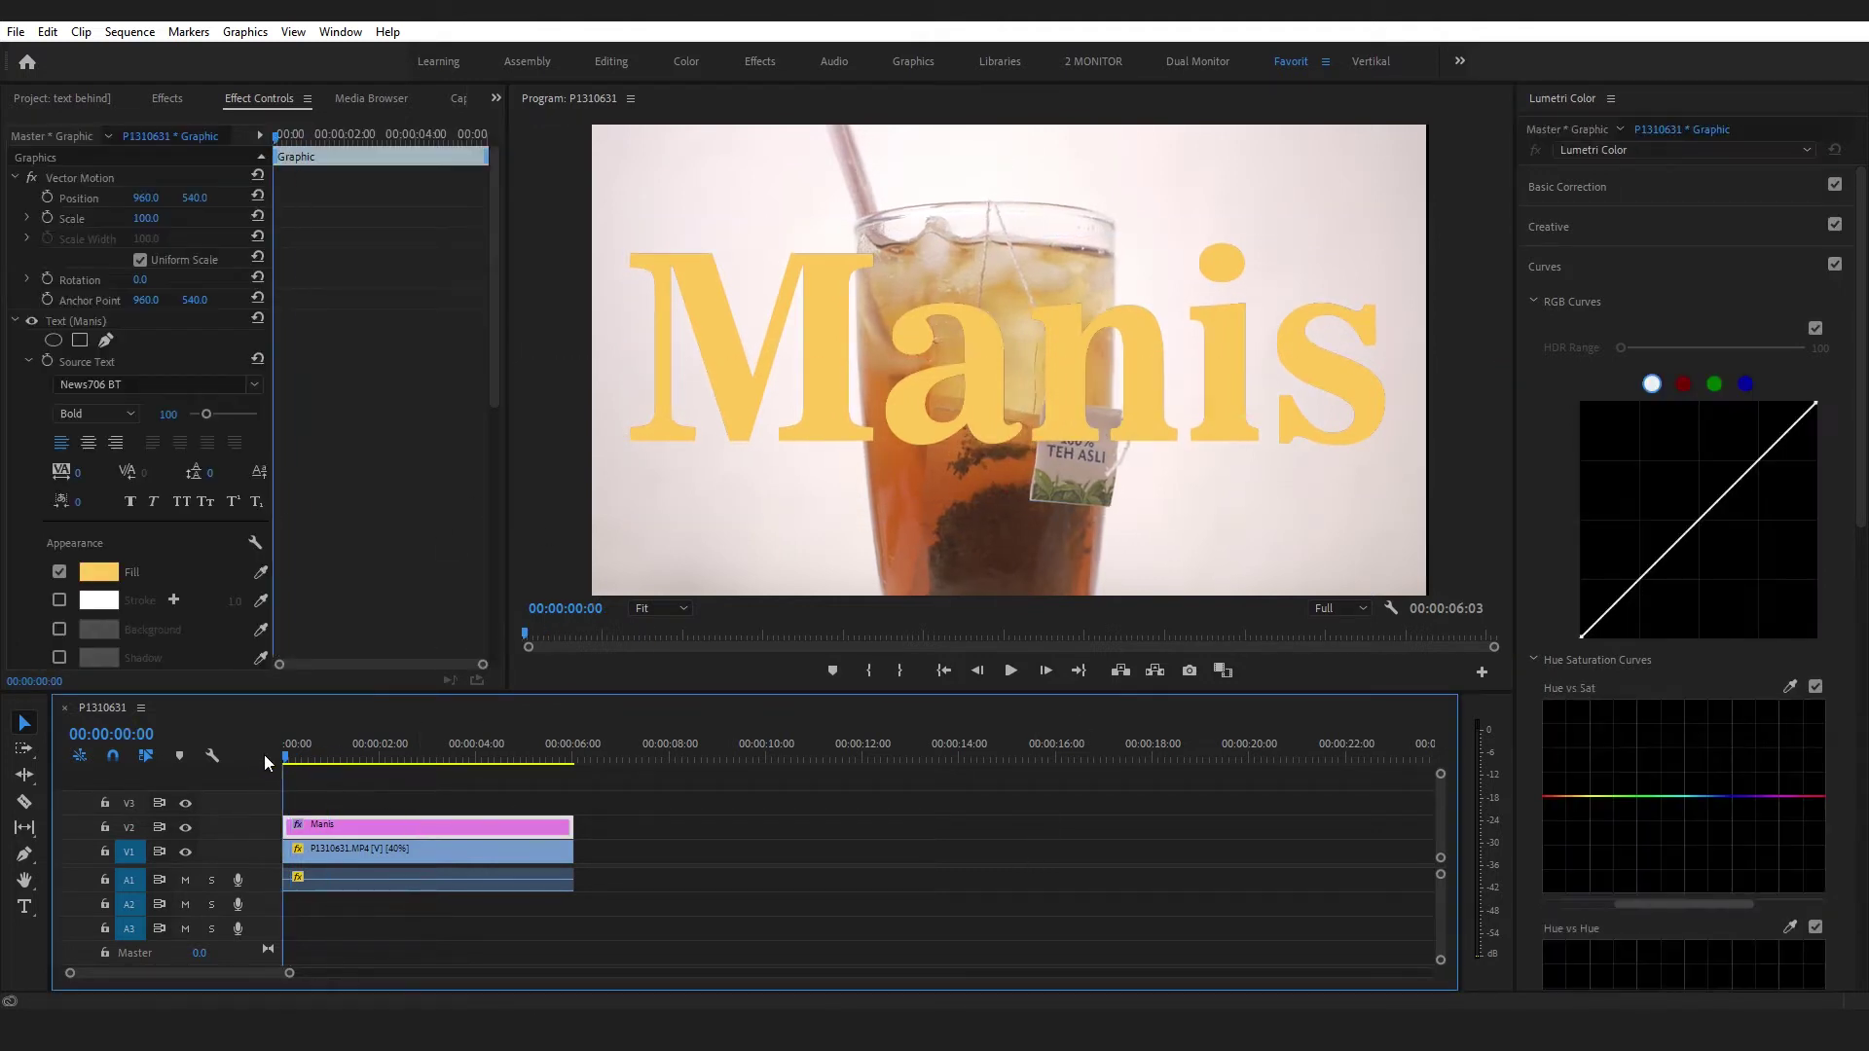
- Collapse the text properties to reveal Opacity and pick the freeform pen mask
scroll(458, 456, "down", 3)
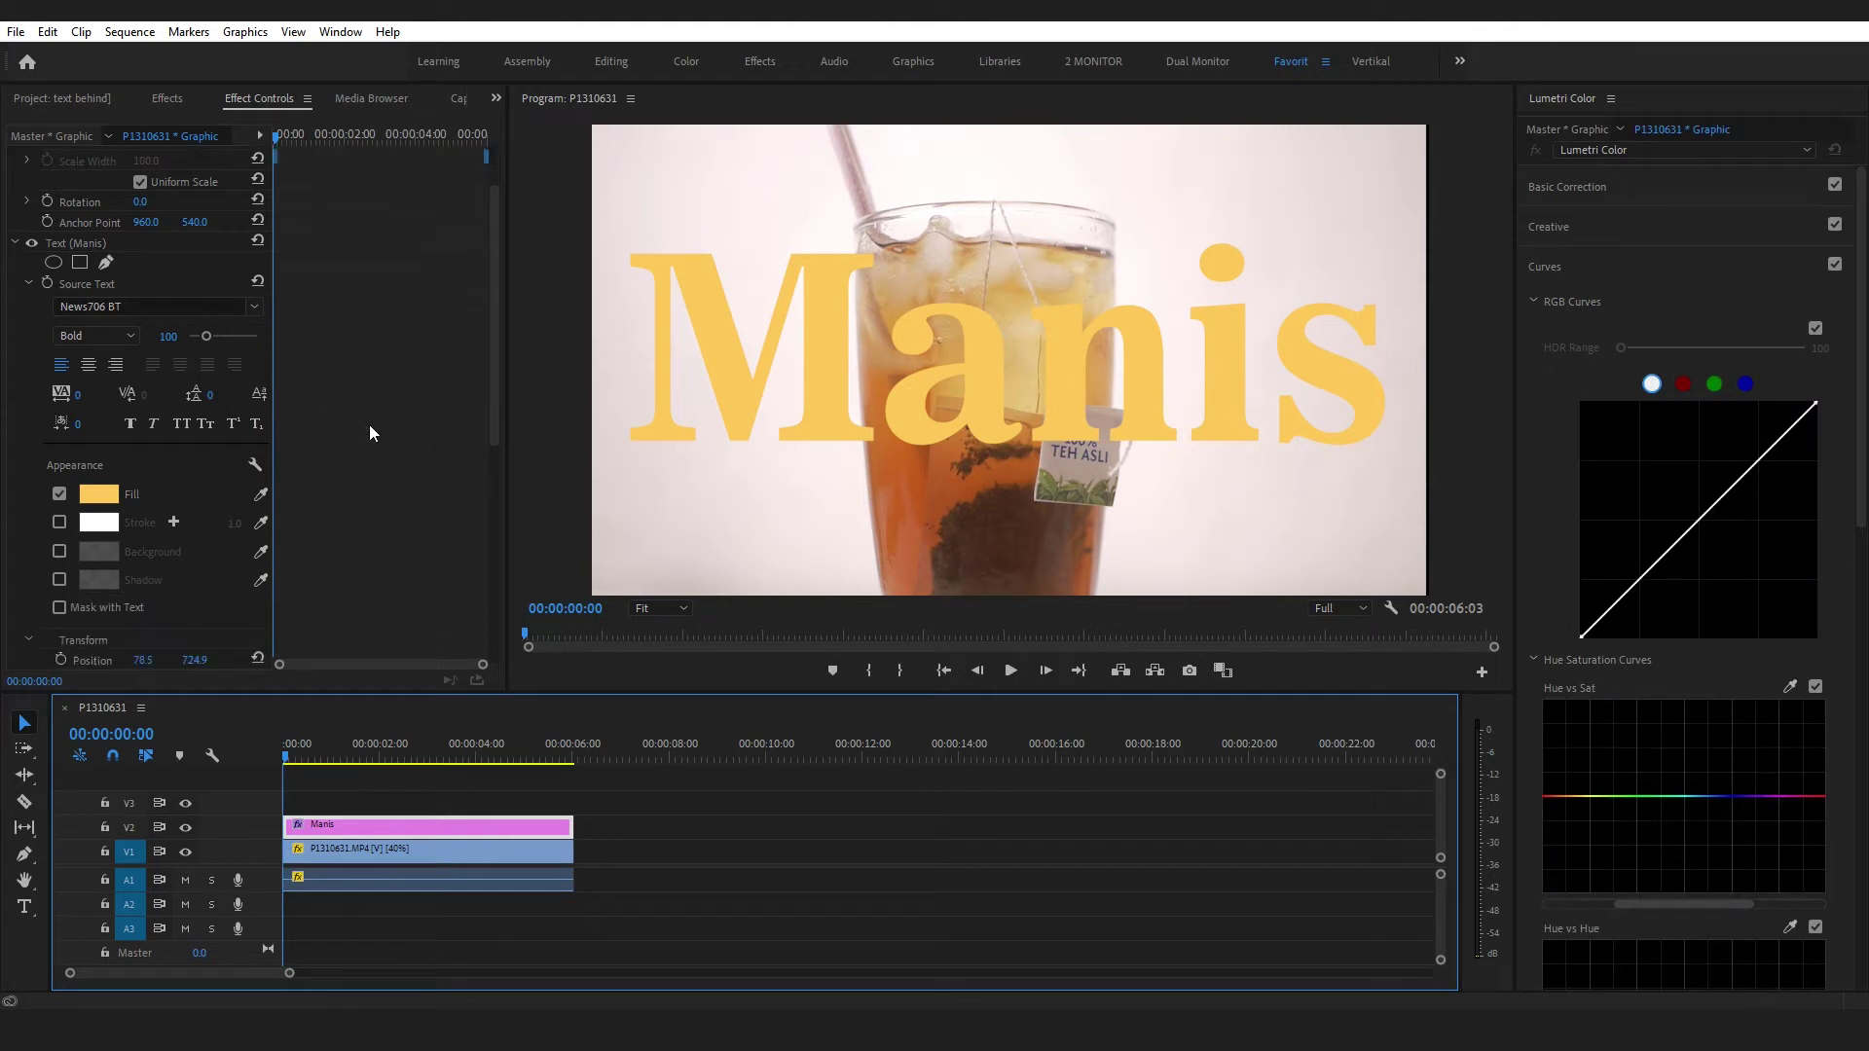
scroll(372, 430, "down", 3)
scroll(372, 431, "down", 2)
scroll(372, 430, "up", 3)
scroll(372, 430, "up", 3)
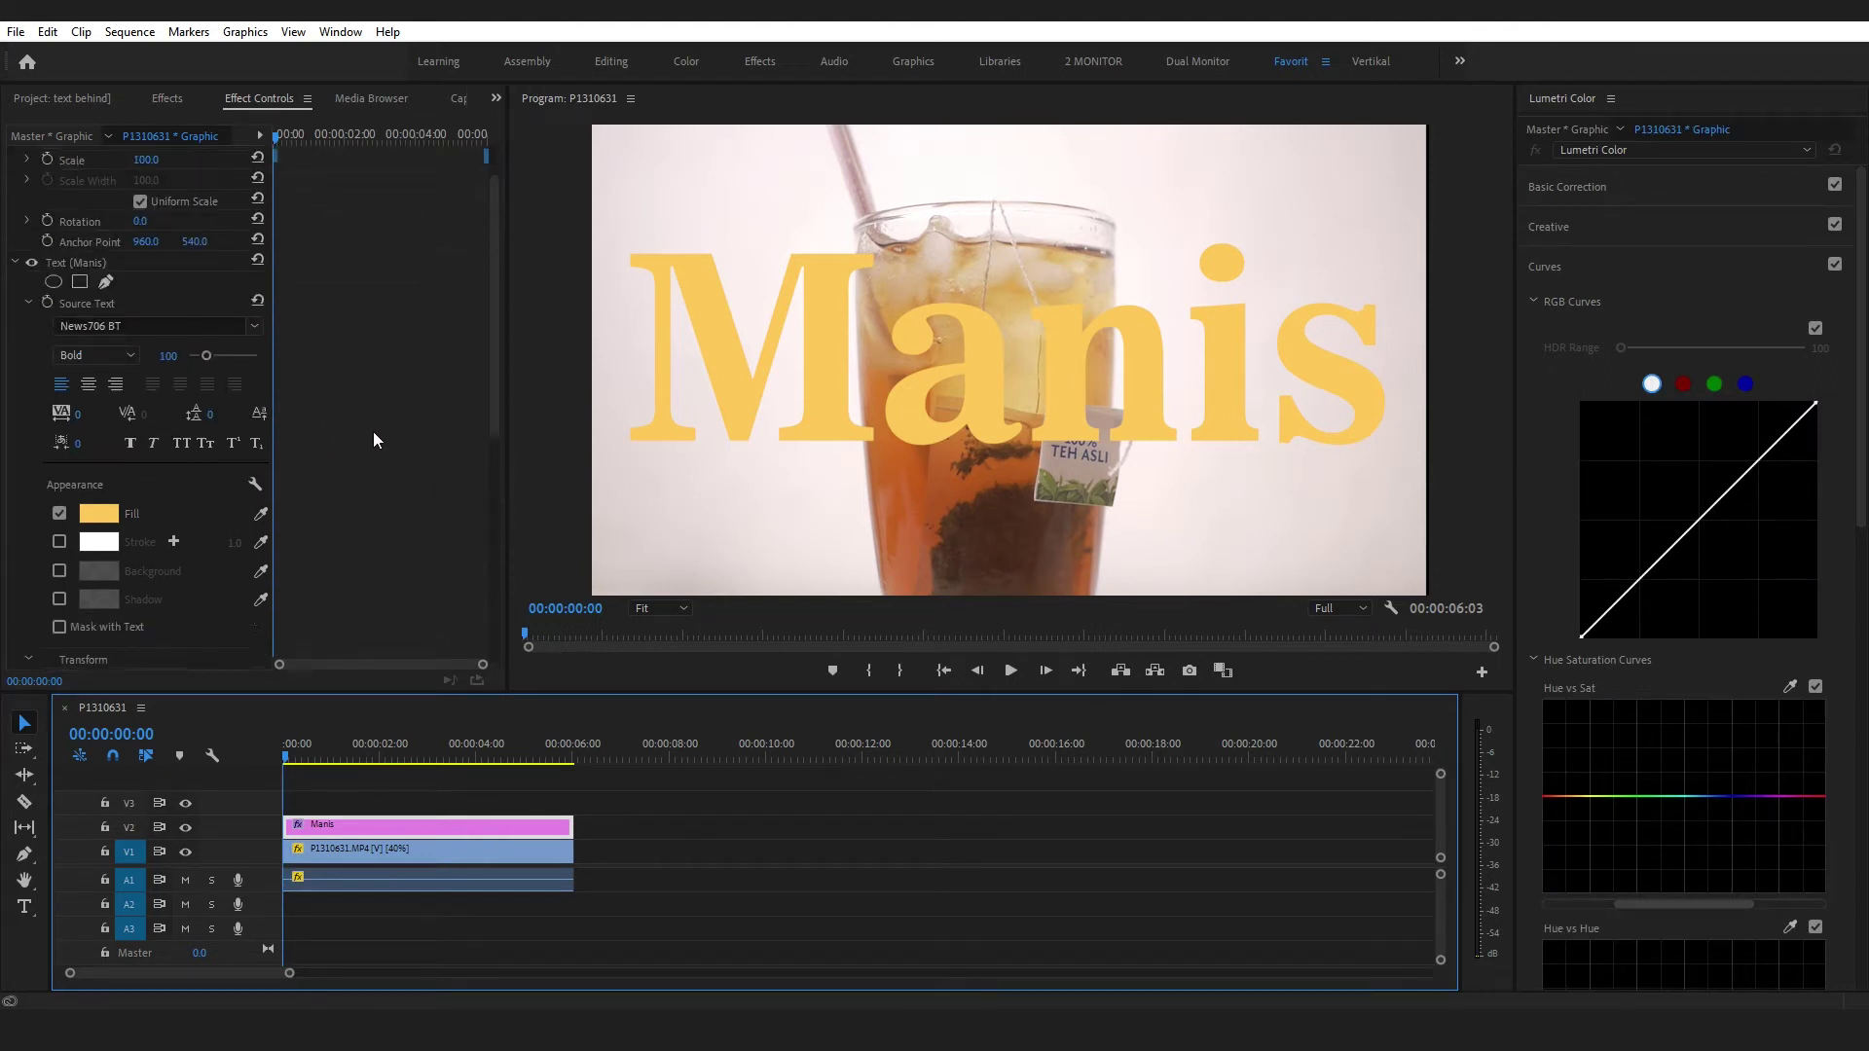
scroll(7, 338, "up", 2)
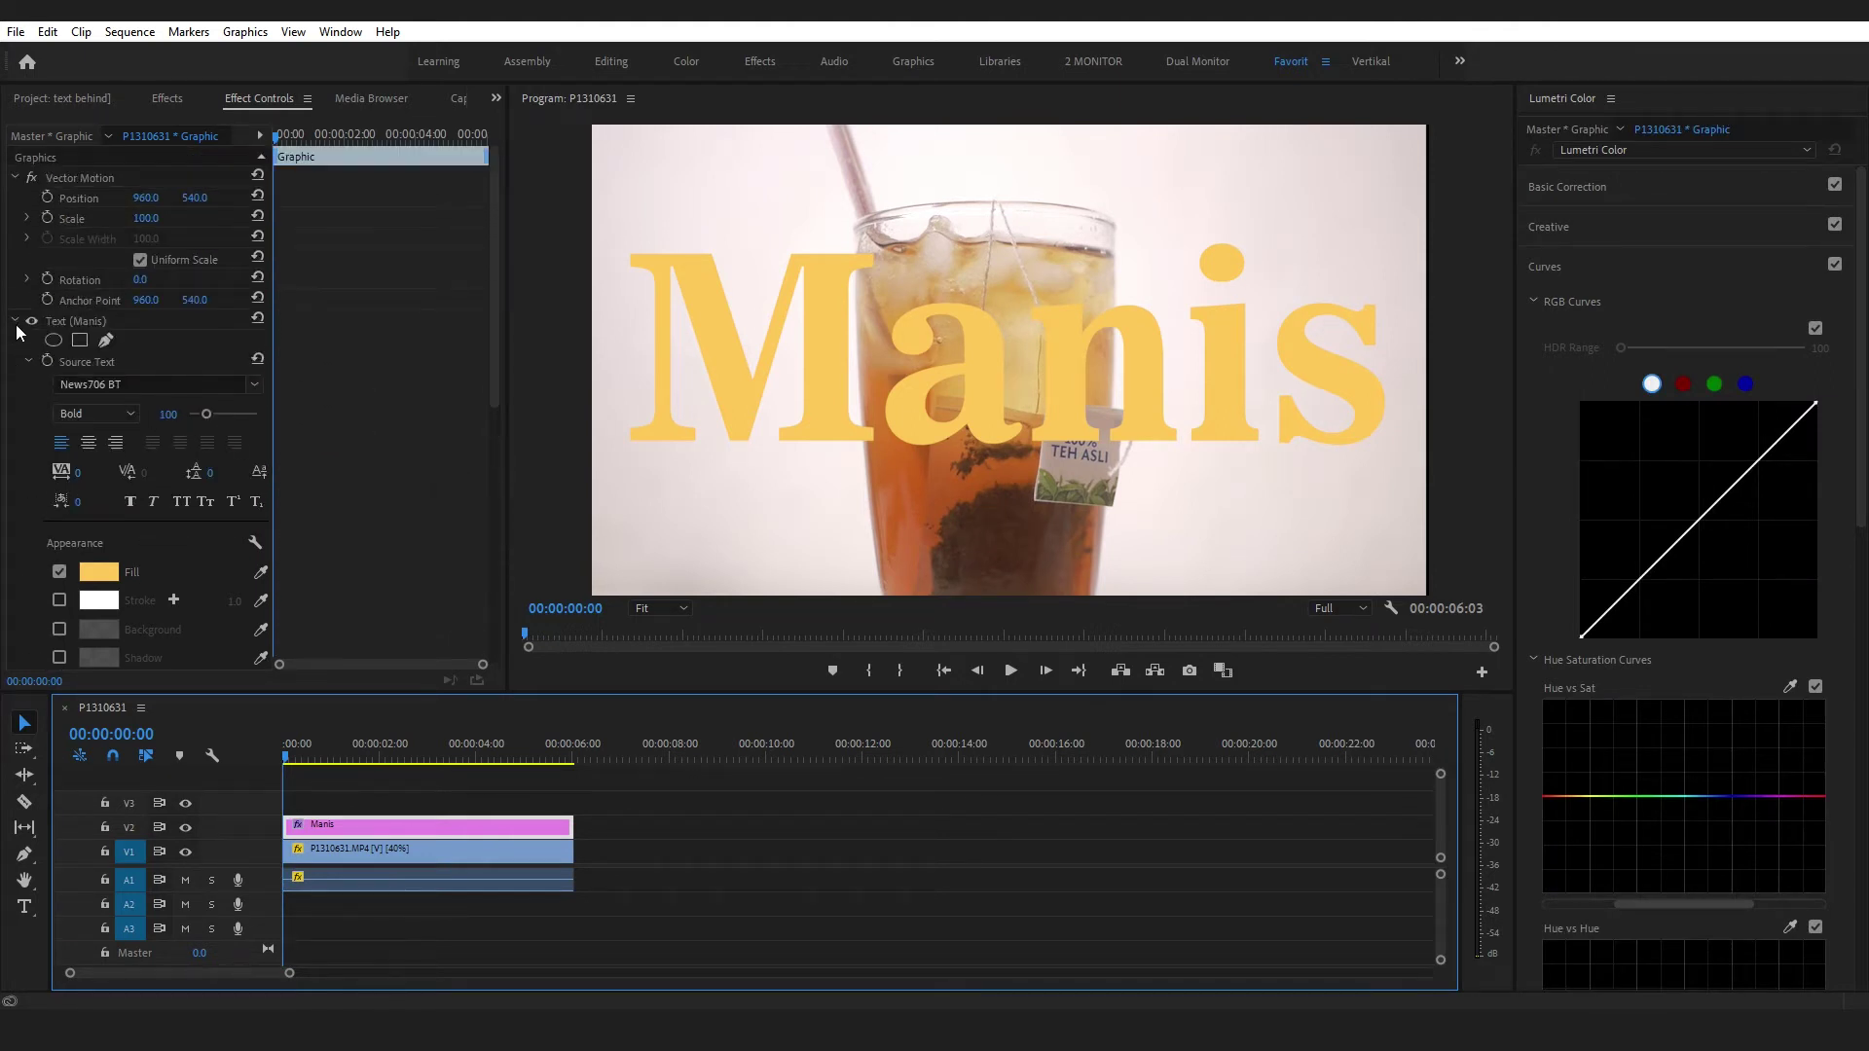
left_click(15, 322)
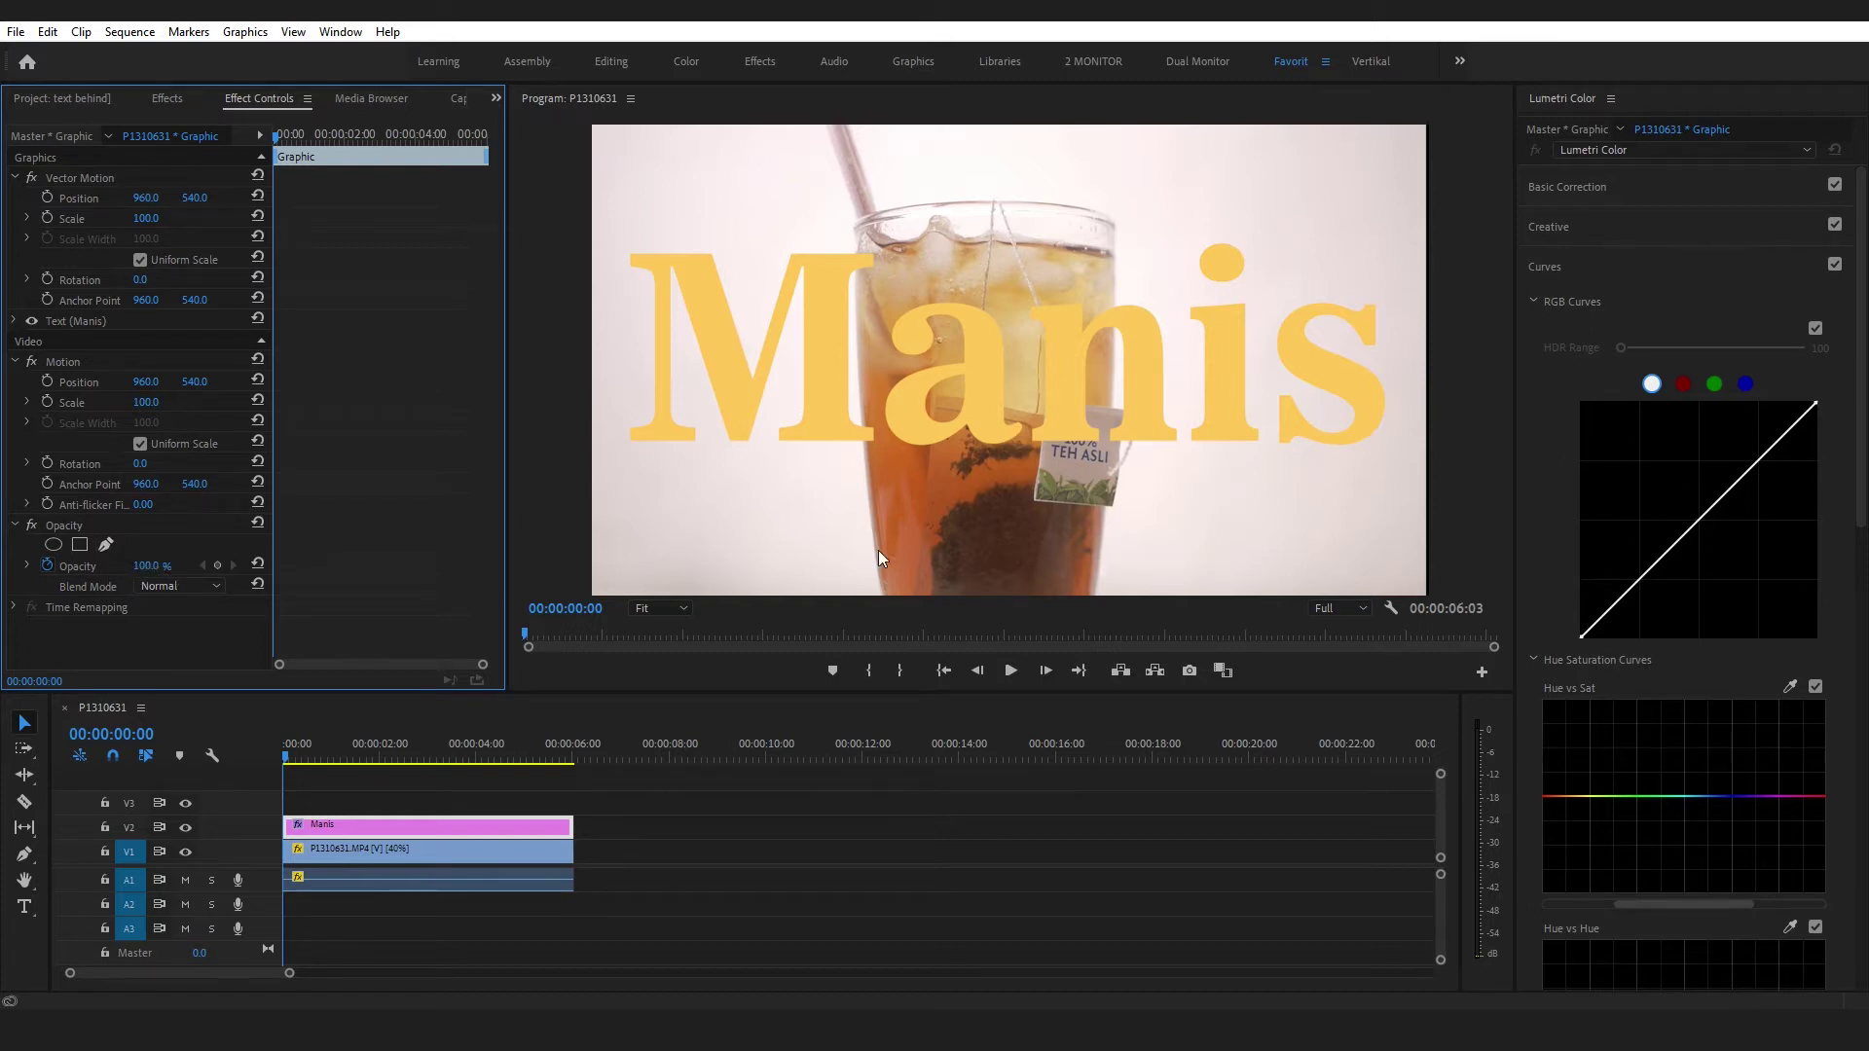
left_click(106, 545)
- Trace a six-point pen mask around the glass and close it at the top-left
left_click(856, 249)
left_click(861, 438)
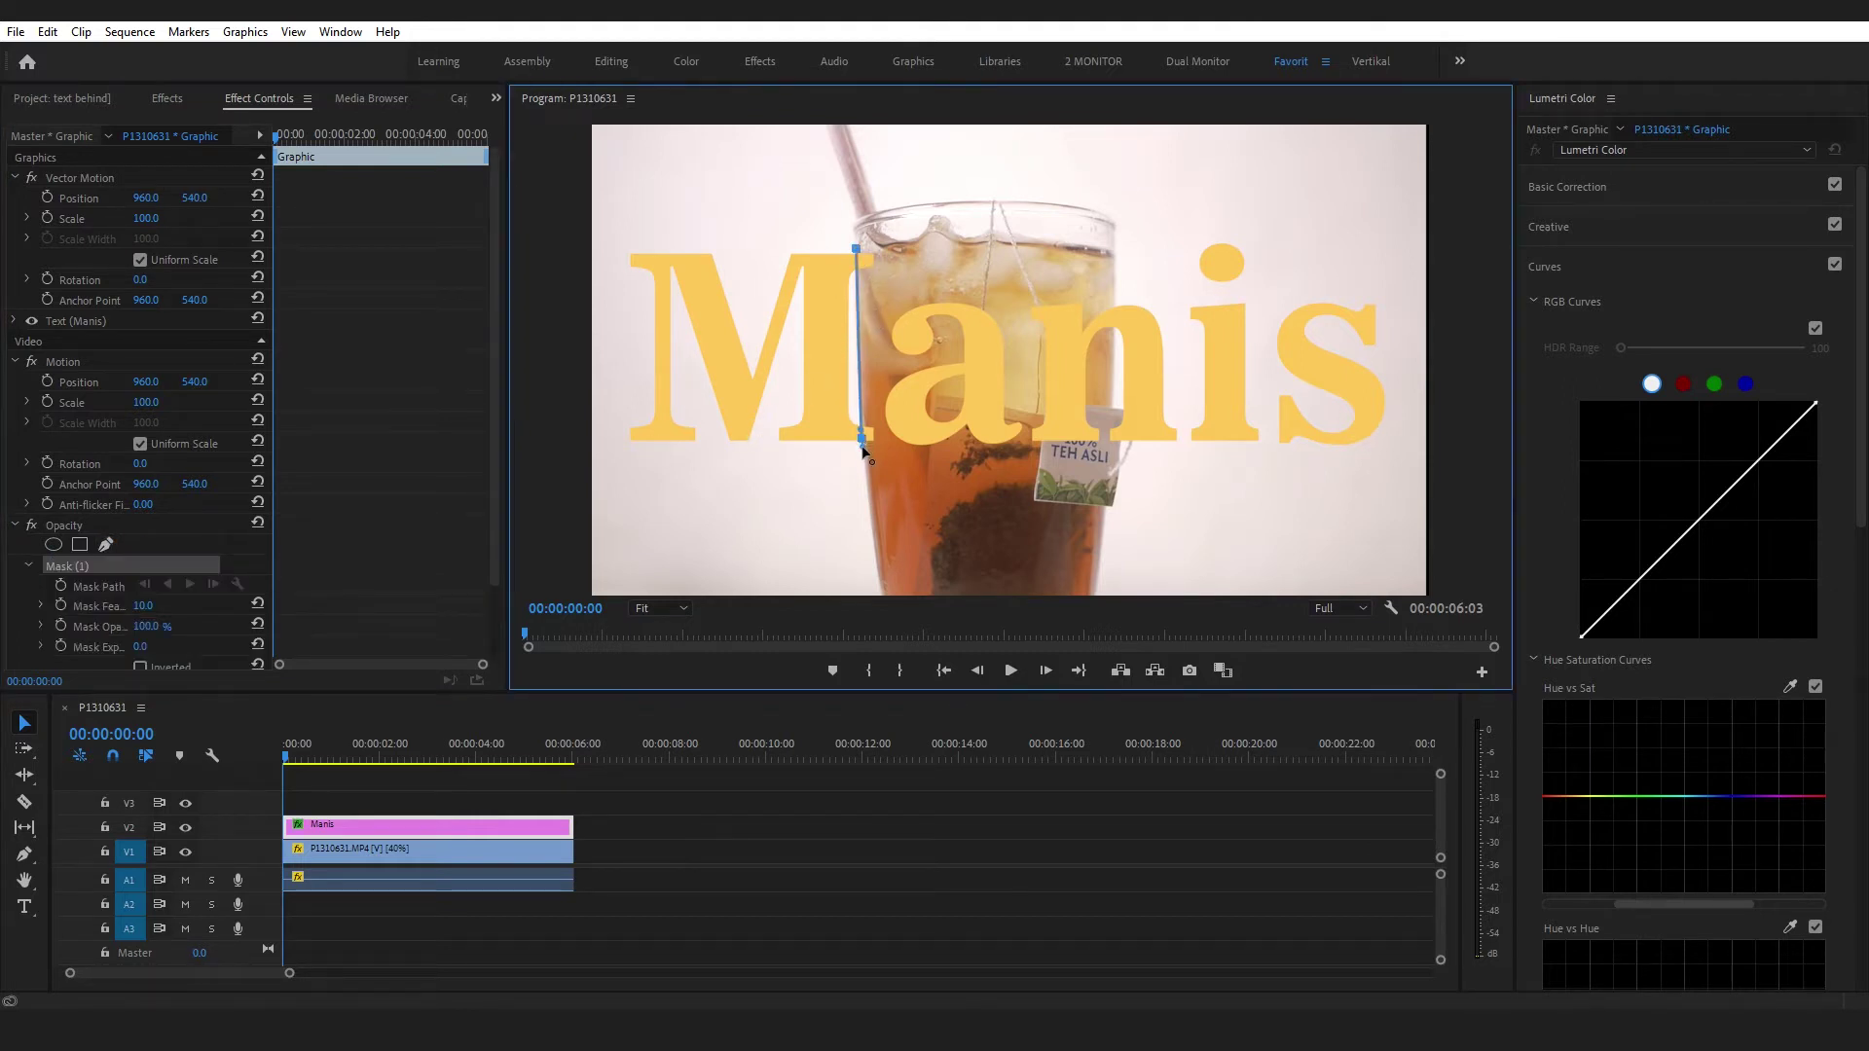
left_click(869, 520)
left_click(1105, 525)
left_click(1115, 424)
left_click(1113, 286)
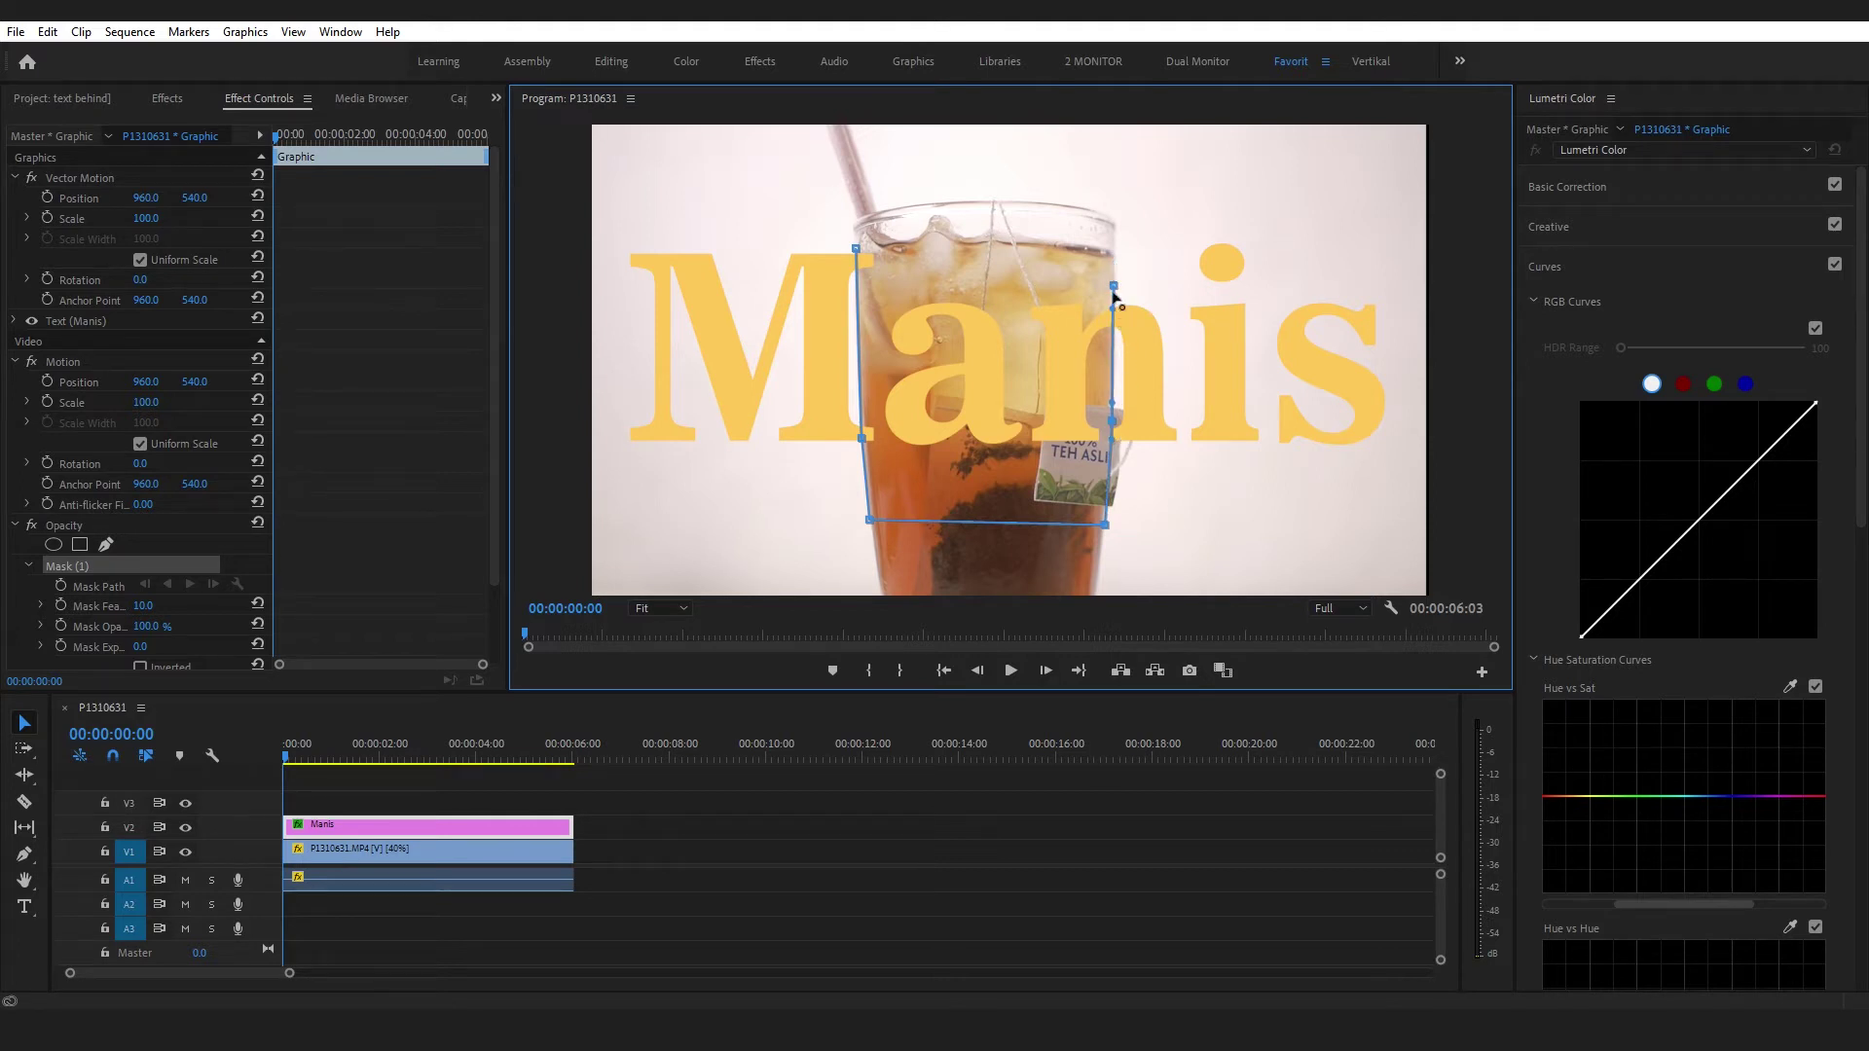
left_click_drag(1114, 285, 1113, 273)
left_click(857, 249)
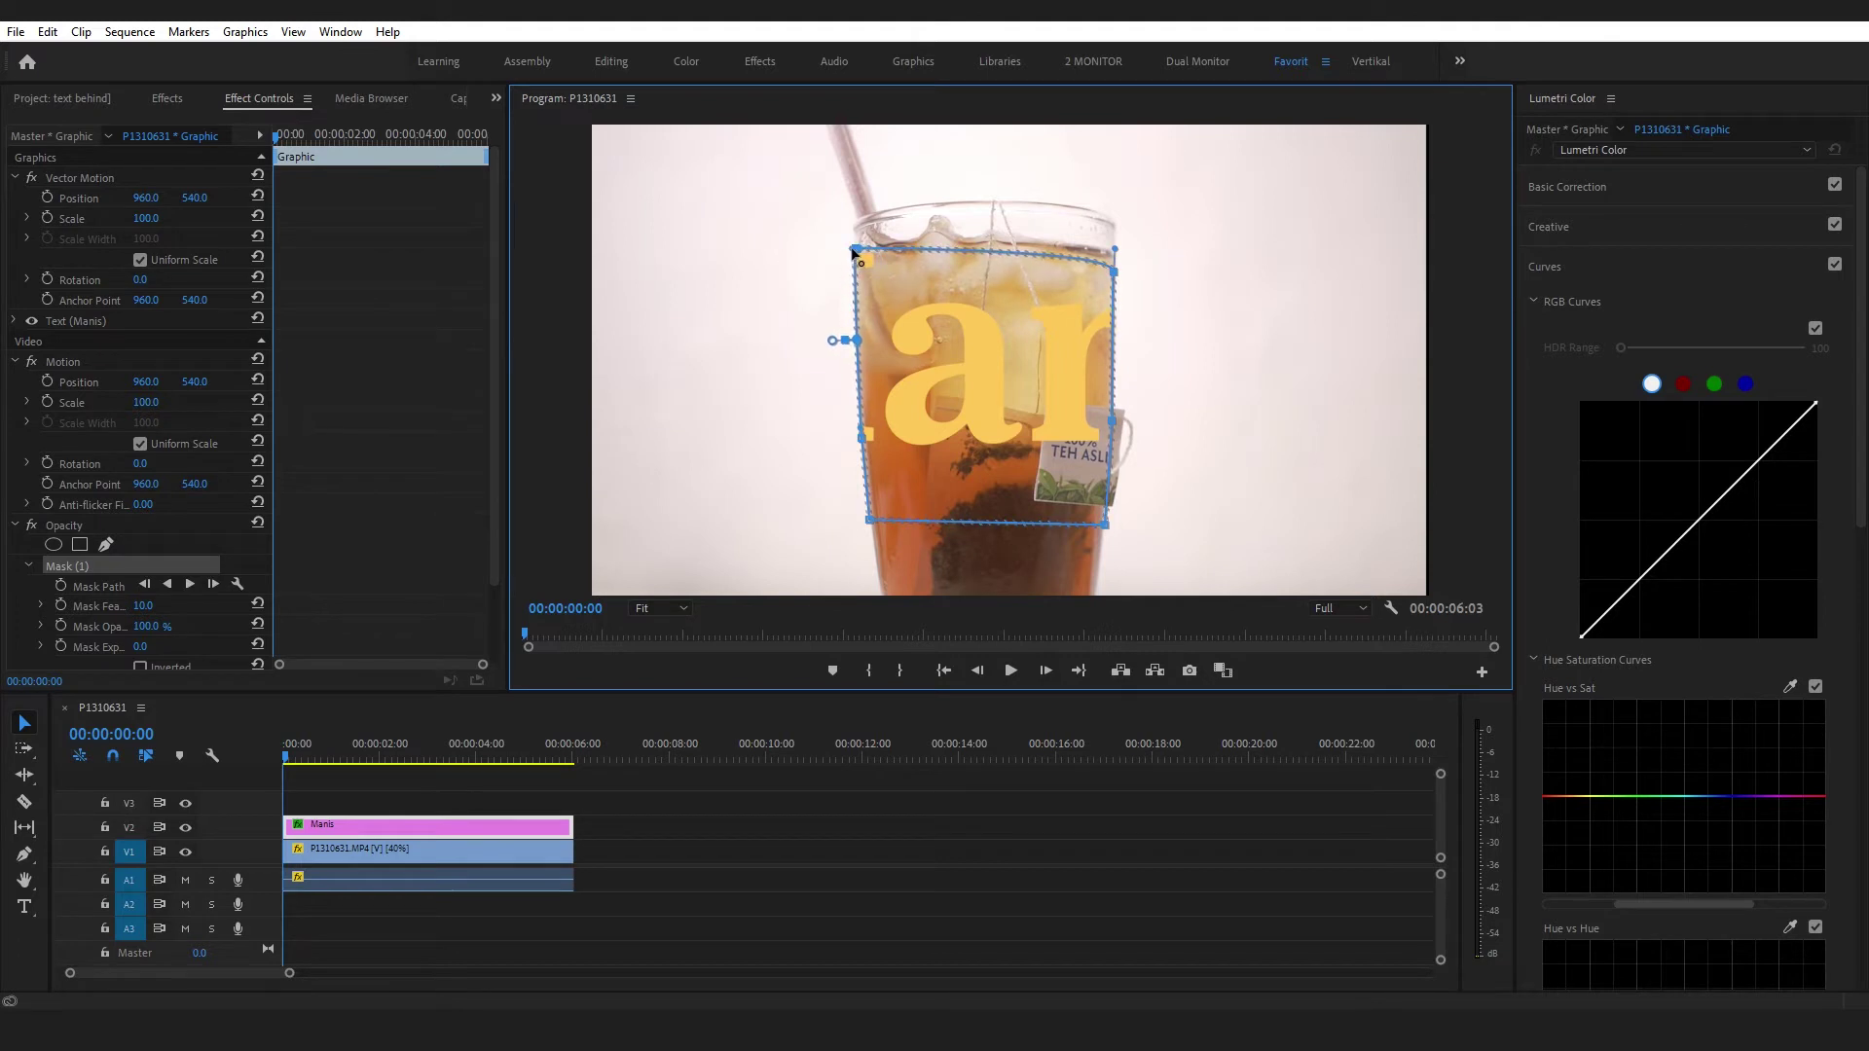
- Invert the mask so the title shows only outside the glass
scroll(292, 565, "down", 2)
left_click(169, 592)
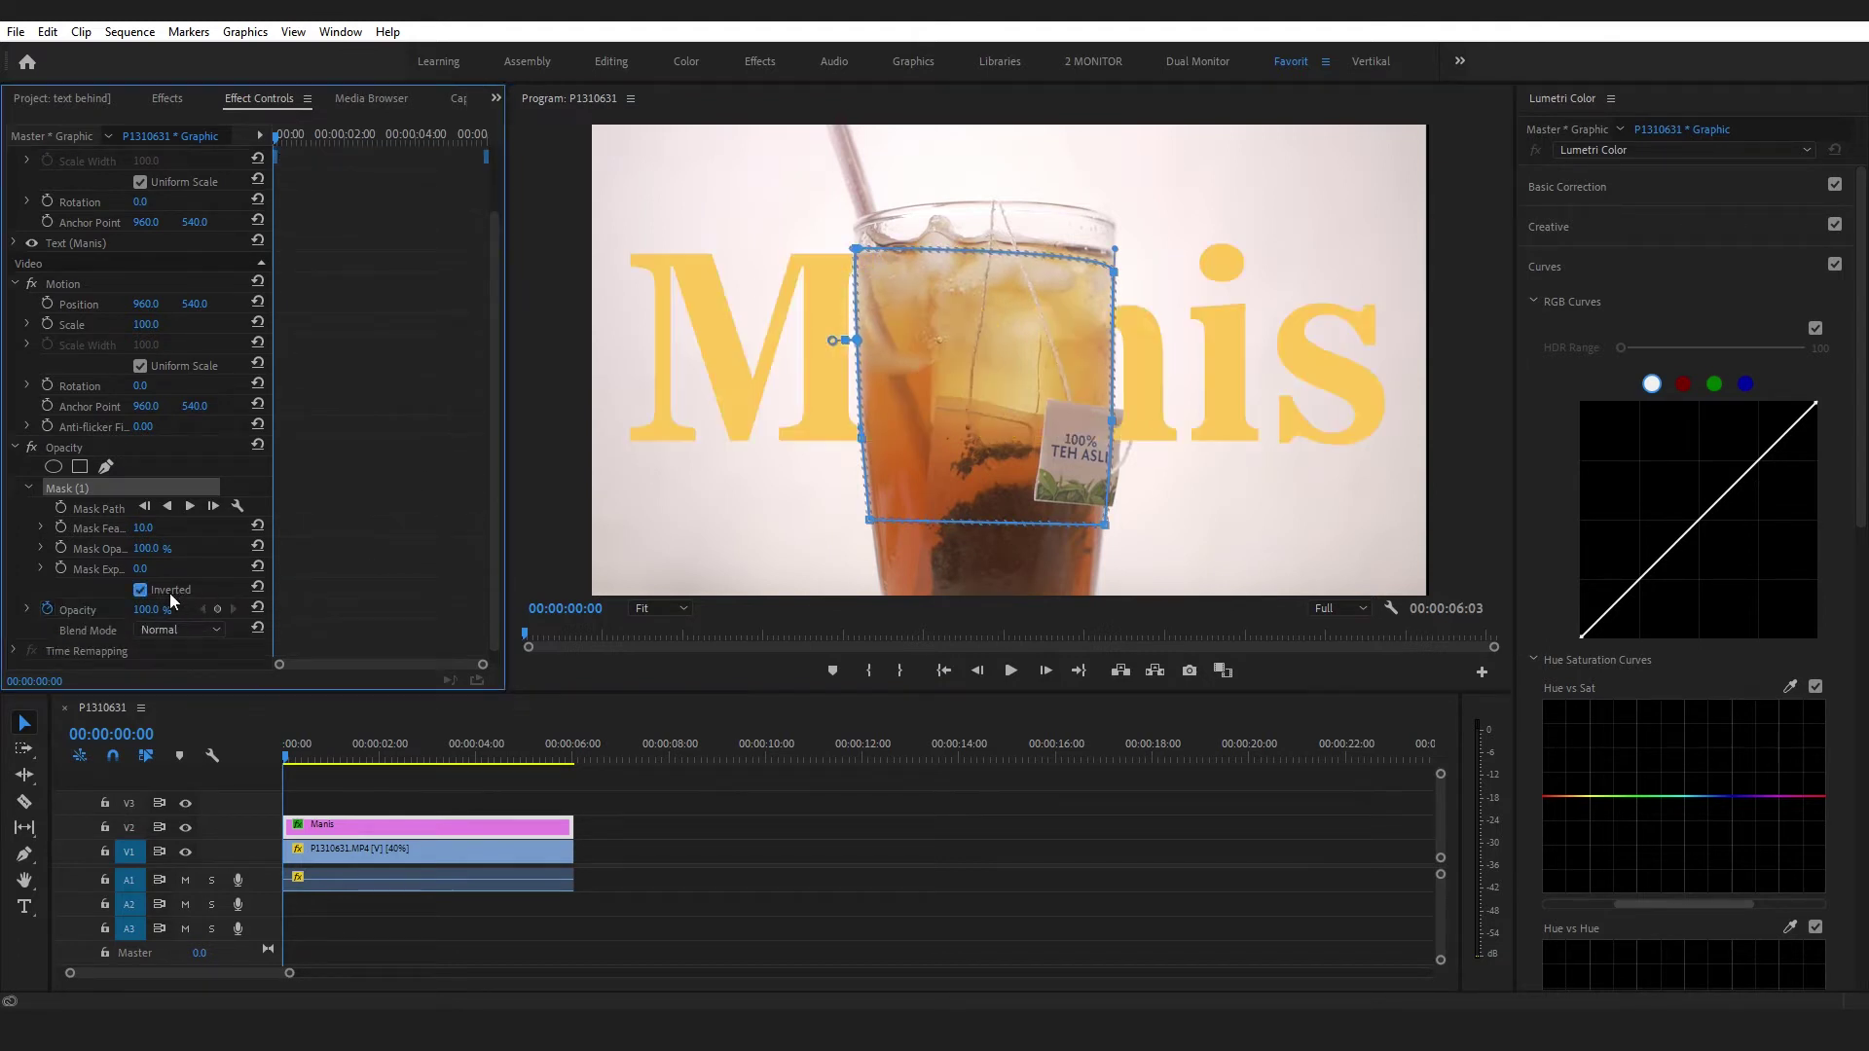
left_click(1003, 870)
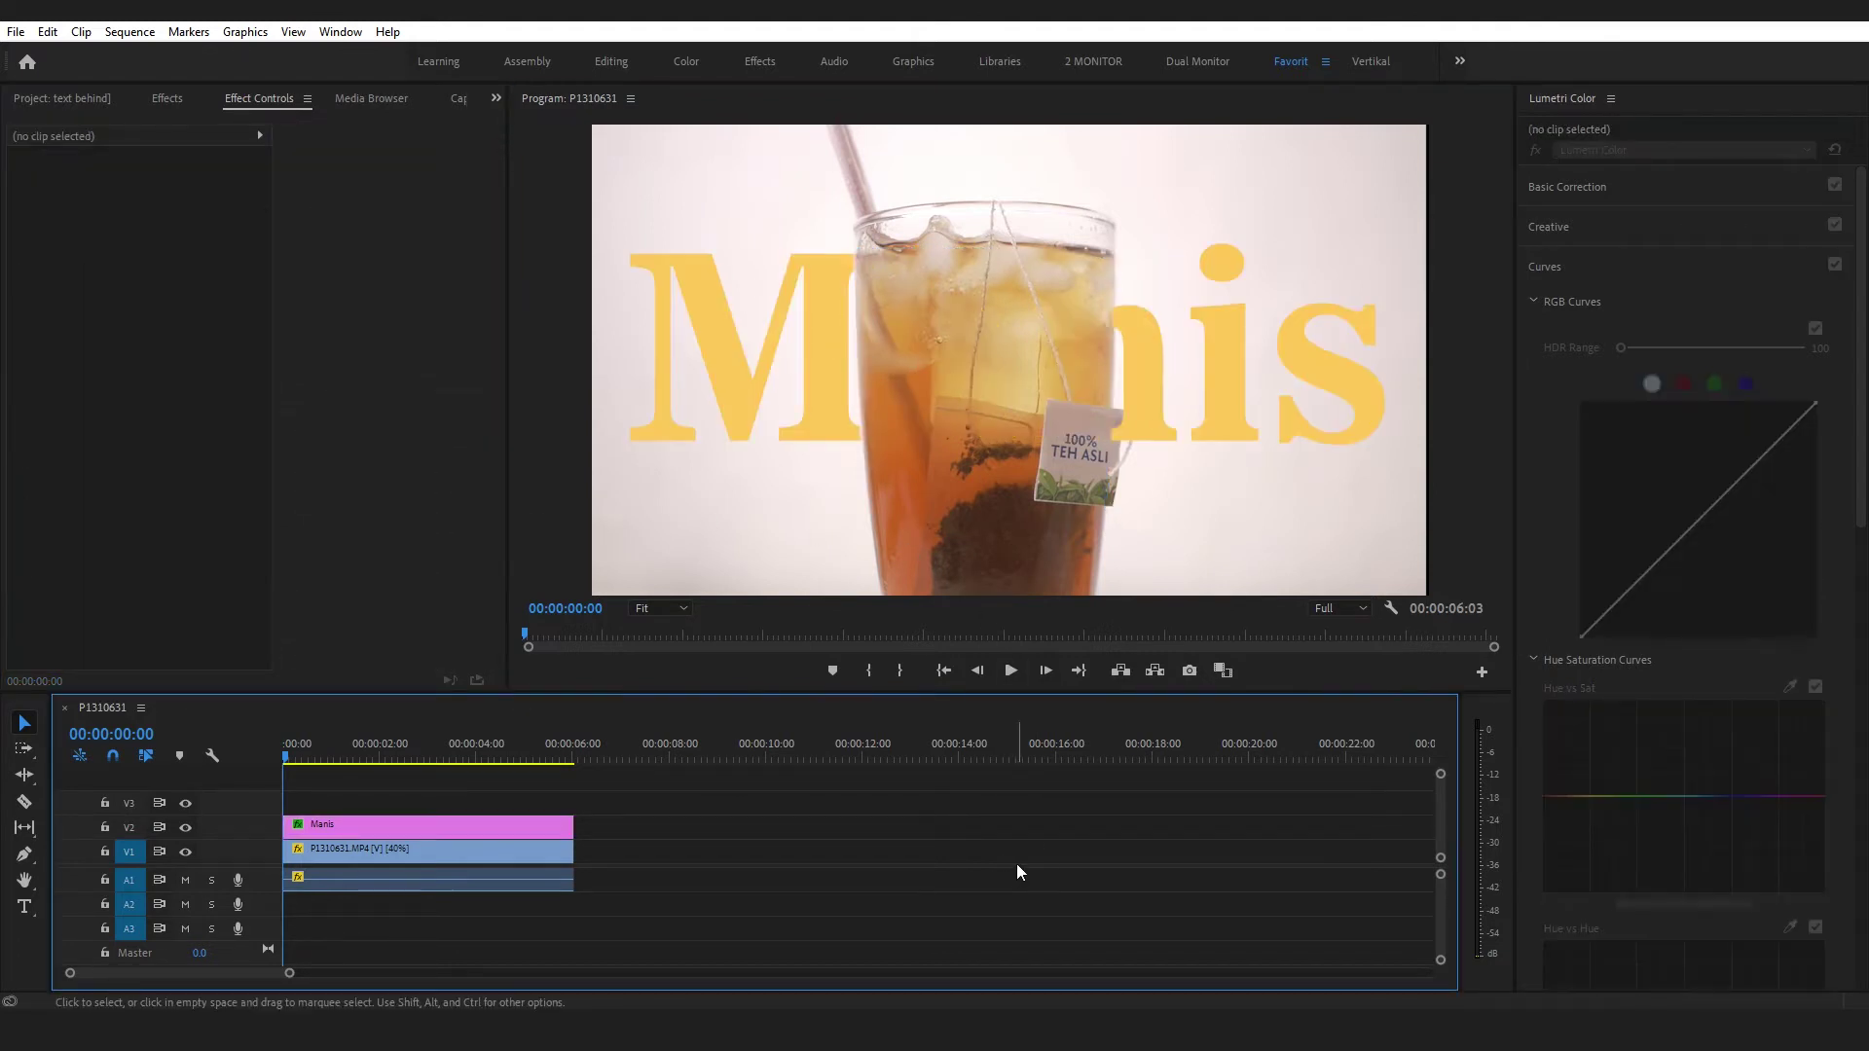
left_click(448, 828)
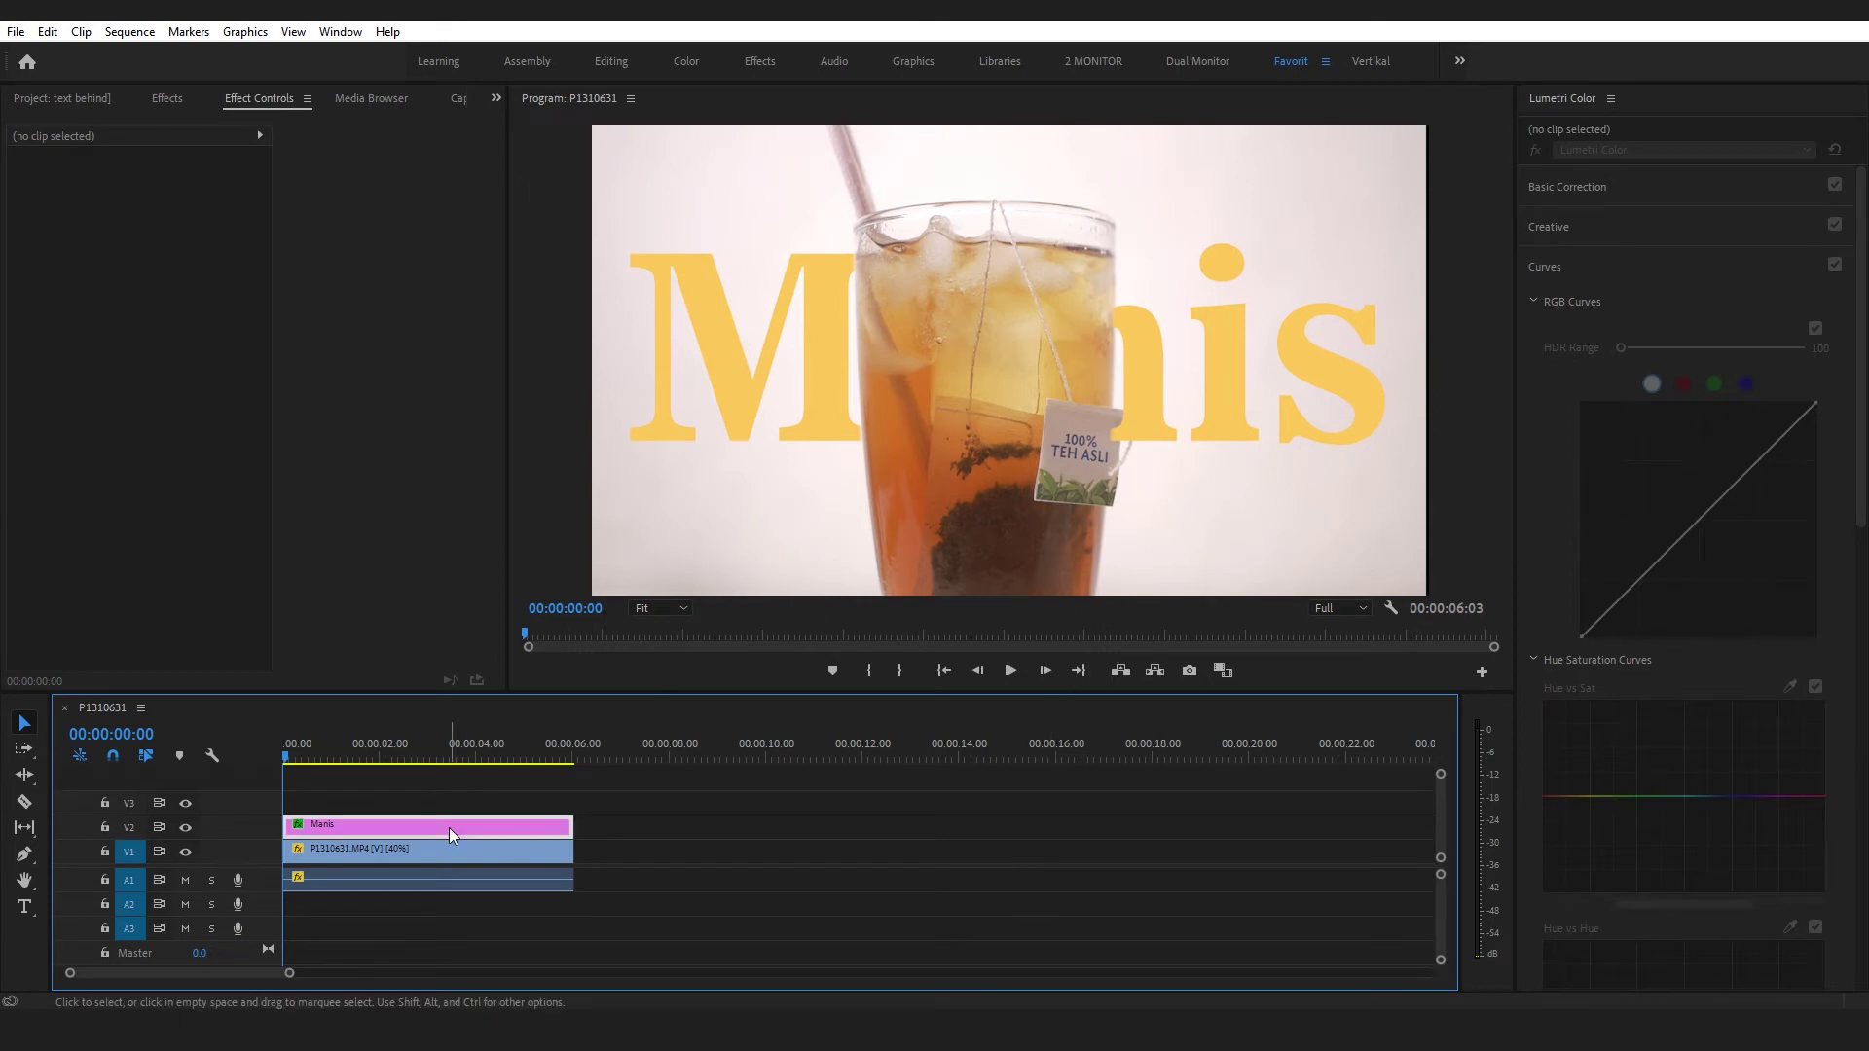
- Select the mask and add a point on its right edge beside the tea tag
left_click(60, 566)
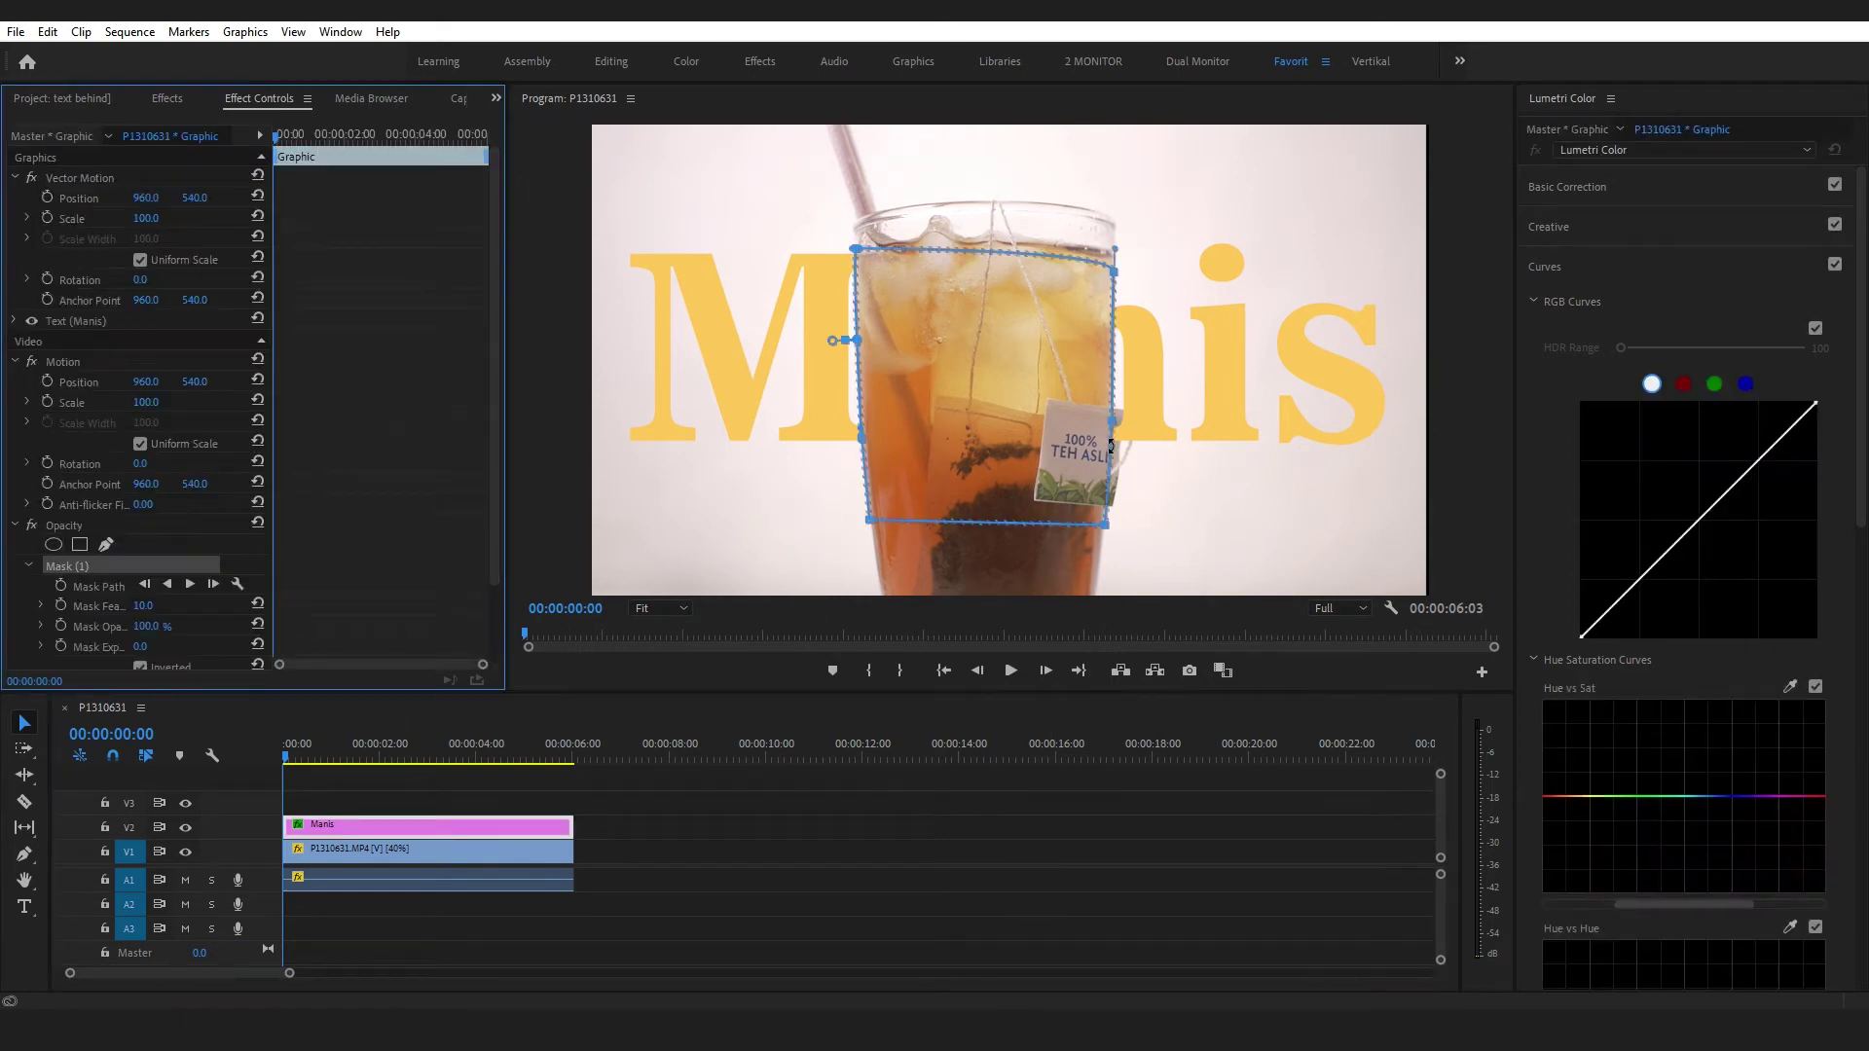
left_click(1117, 459)
left_click_drag(1110, 454, 1119, 459)
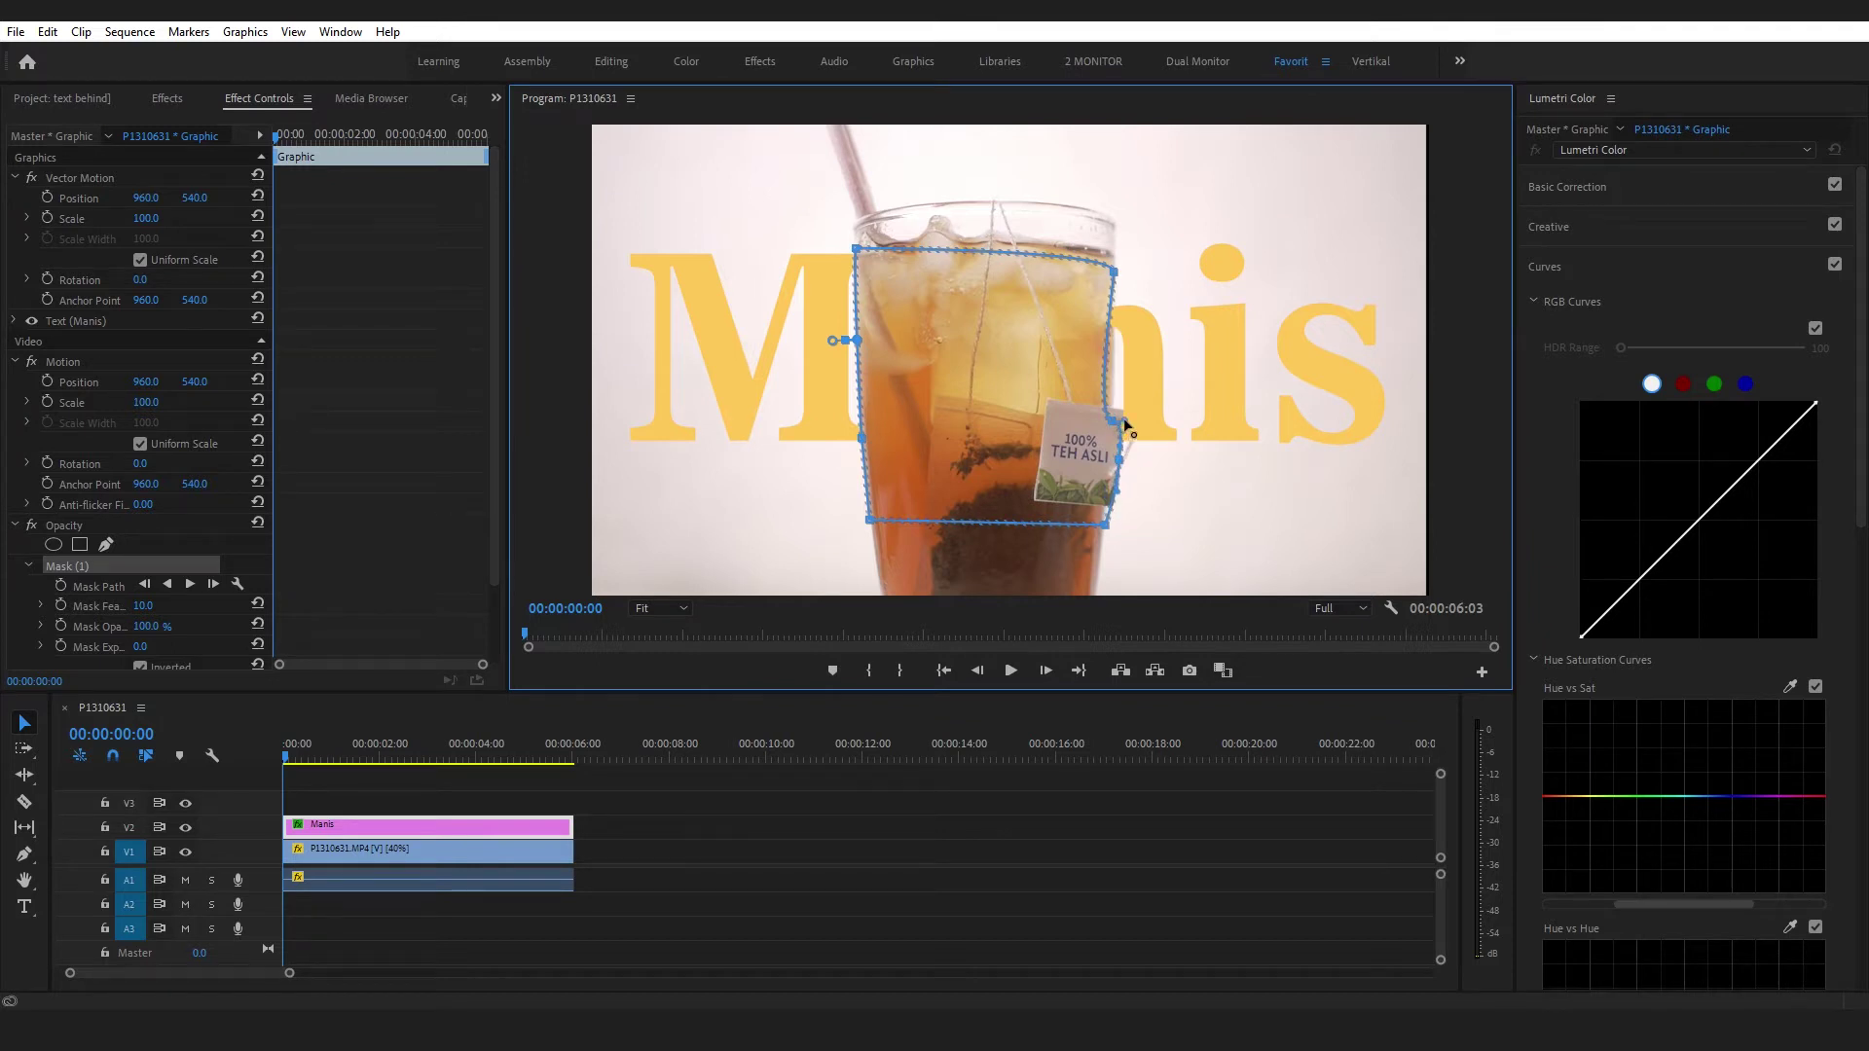
left_click_drag(1116, 425, 1118, 410)
- At 100% Program Monitor zoom, adjust the tea-tag mask points and make one a corner
left_click(658, 608)
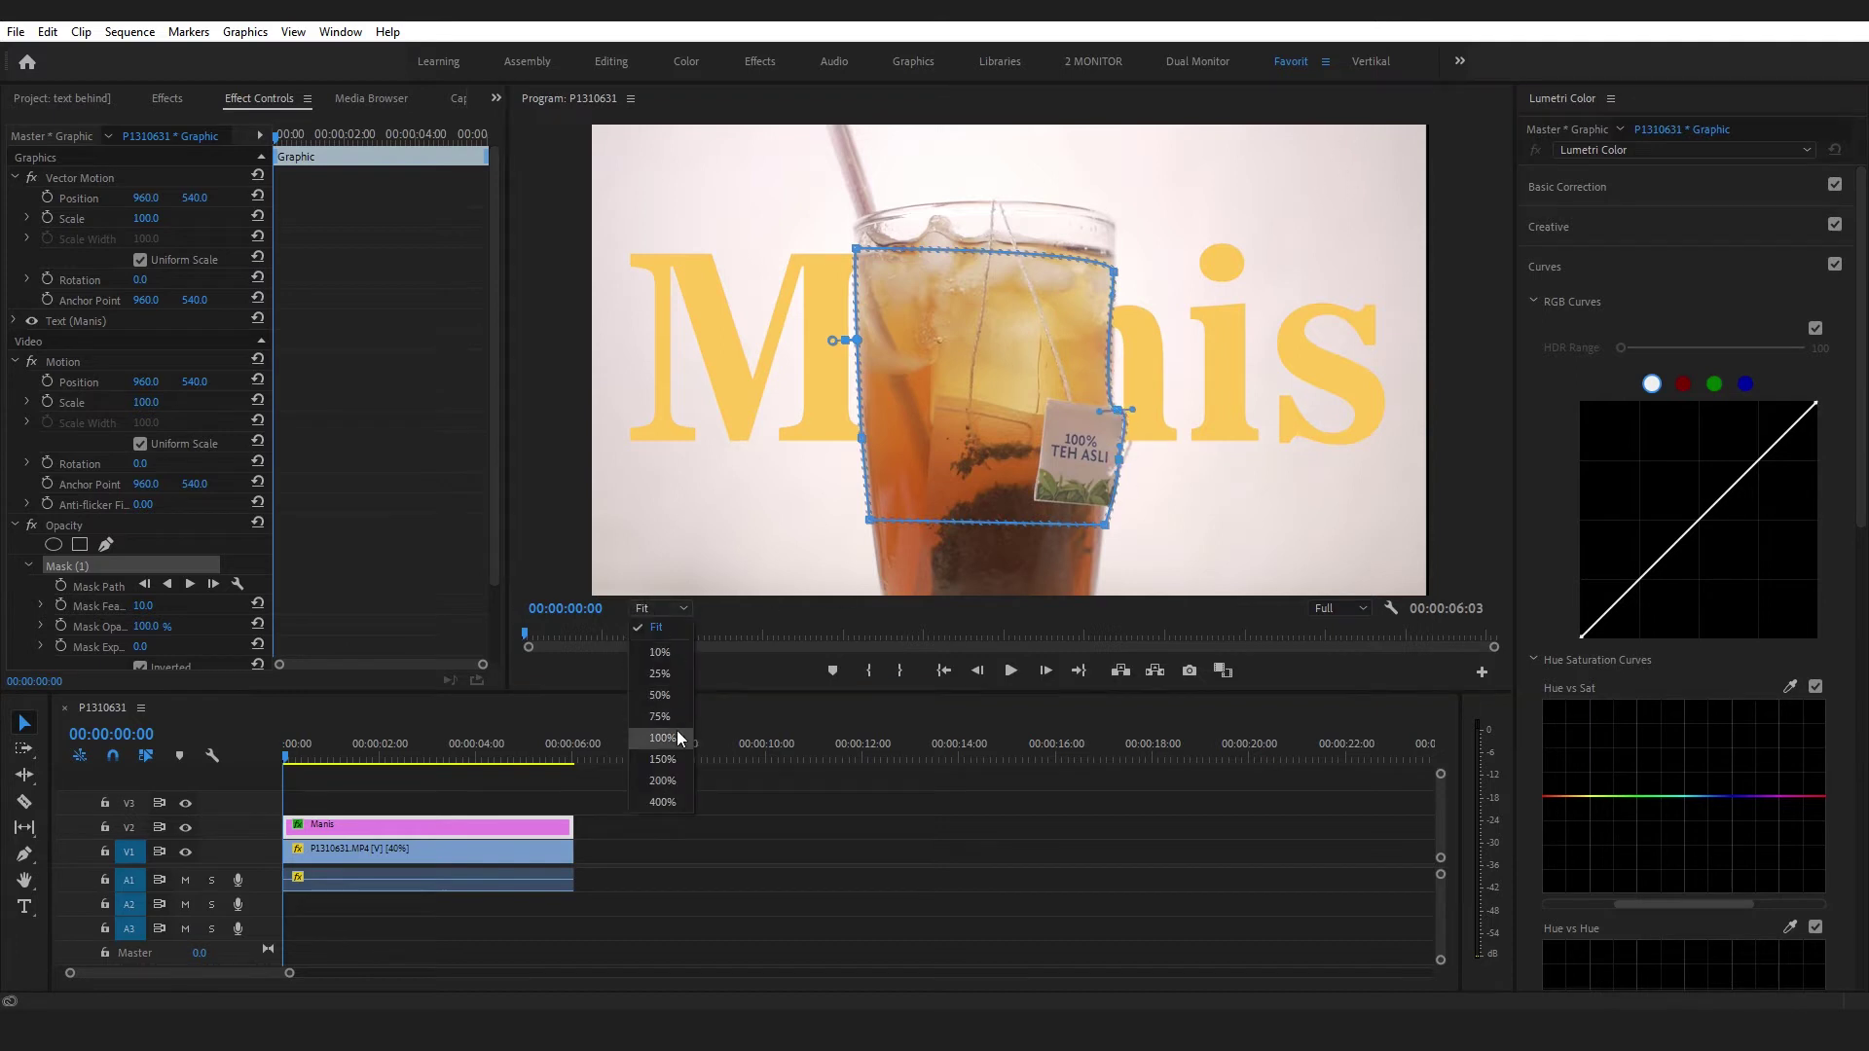
left_click(677, 735)
left_click_drag(1497, 372, 1490, 424)
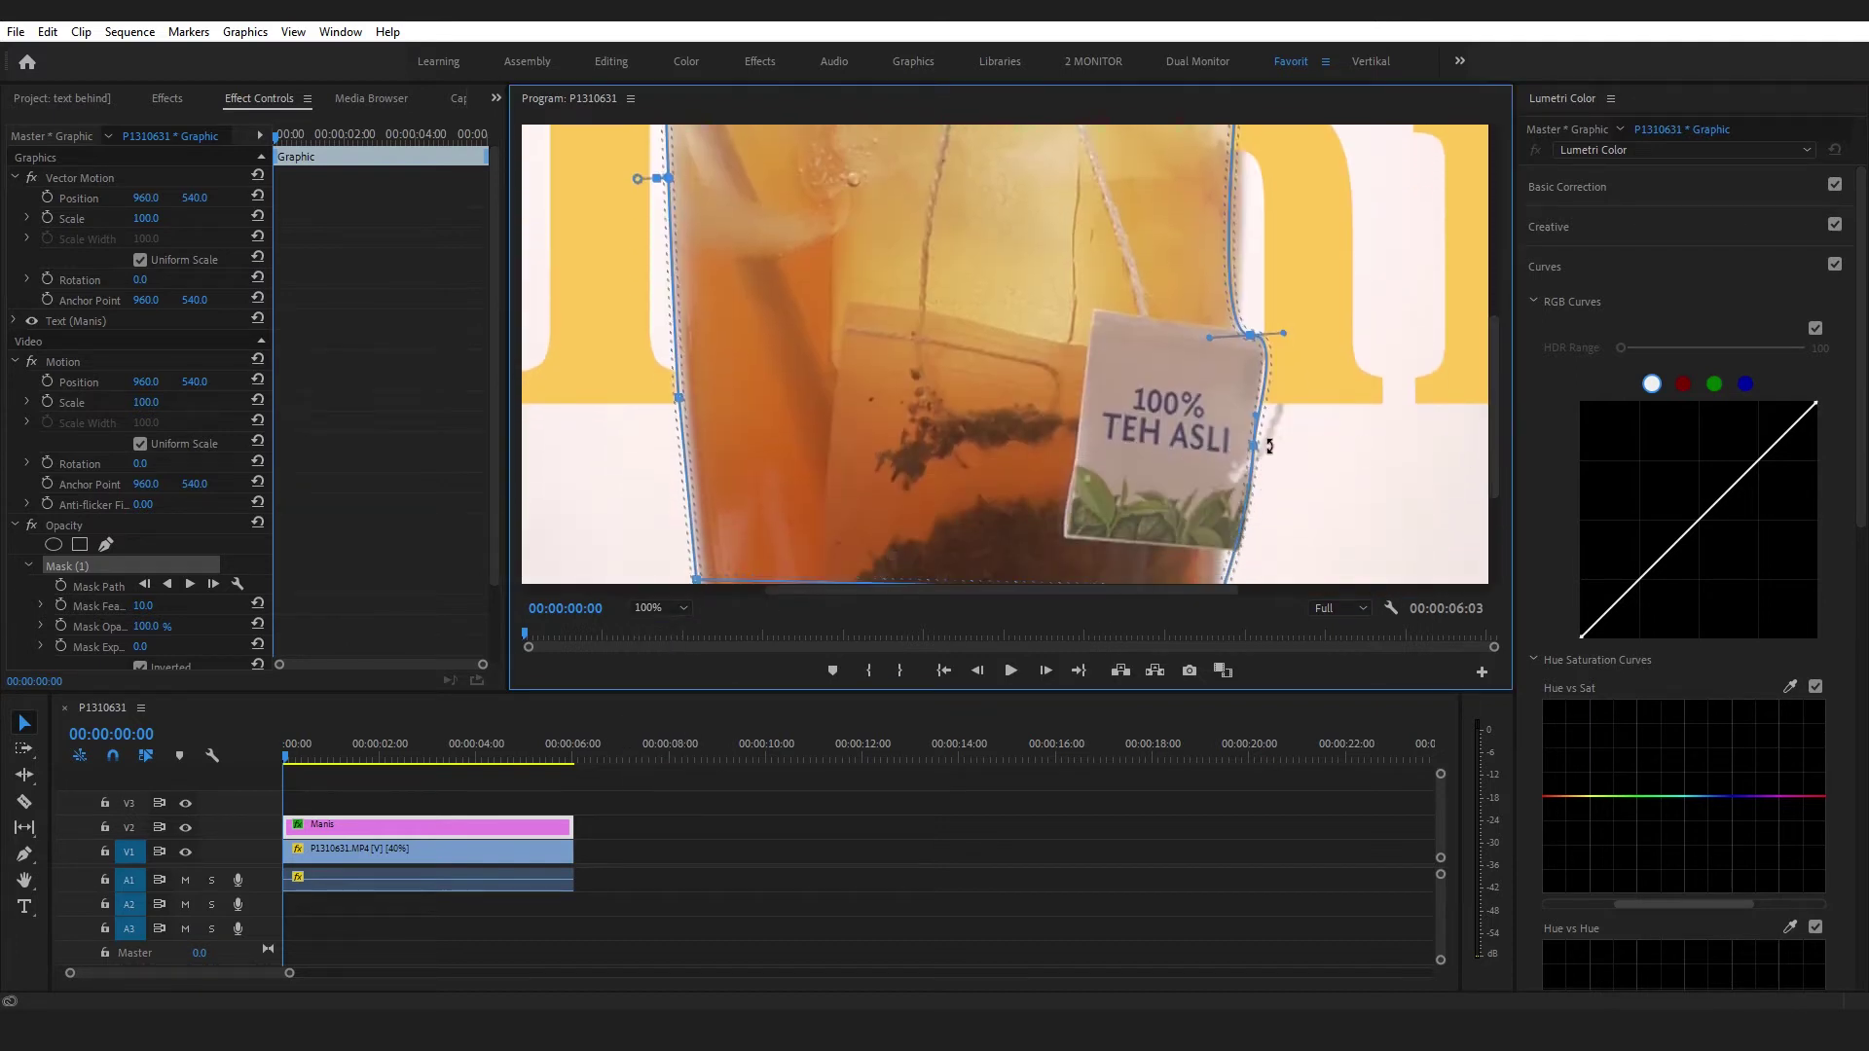
left_click_drag(1250, 451, 1254, 450)
left_click_drag(1253, 341, 1247, 336)
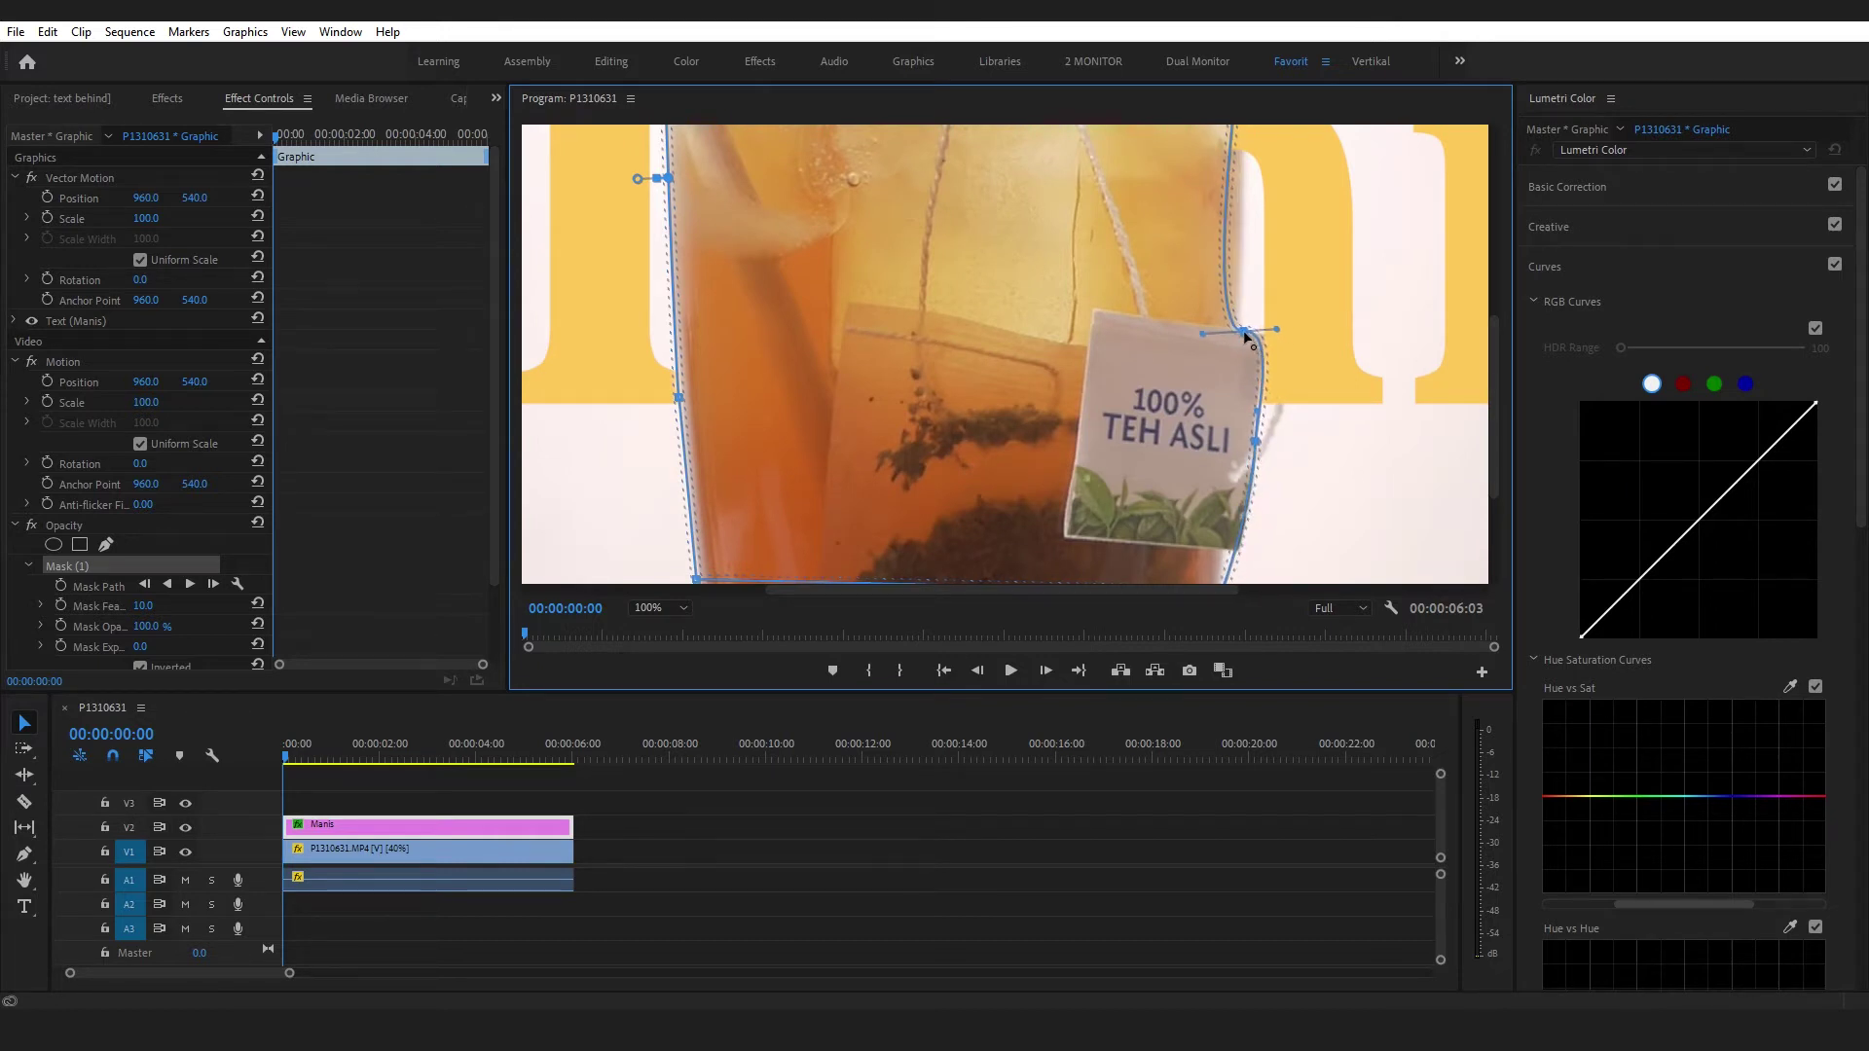
left_click(1267, 350)
mouse_move(1271, 355)
left_mouse_down()
mouse_move(1240, 332)
mouse_move(1269, 336)
left_mouse_up()
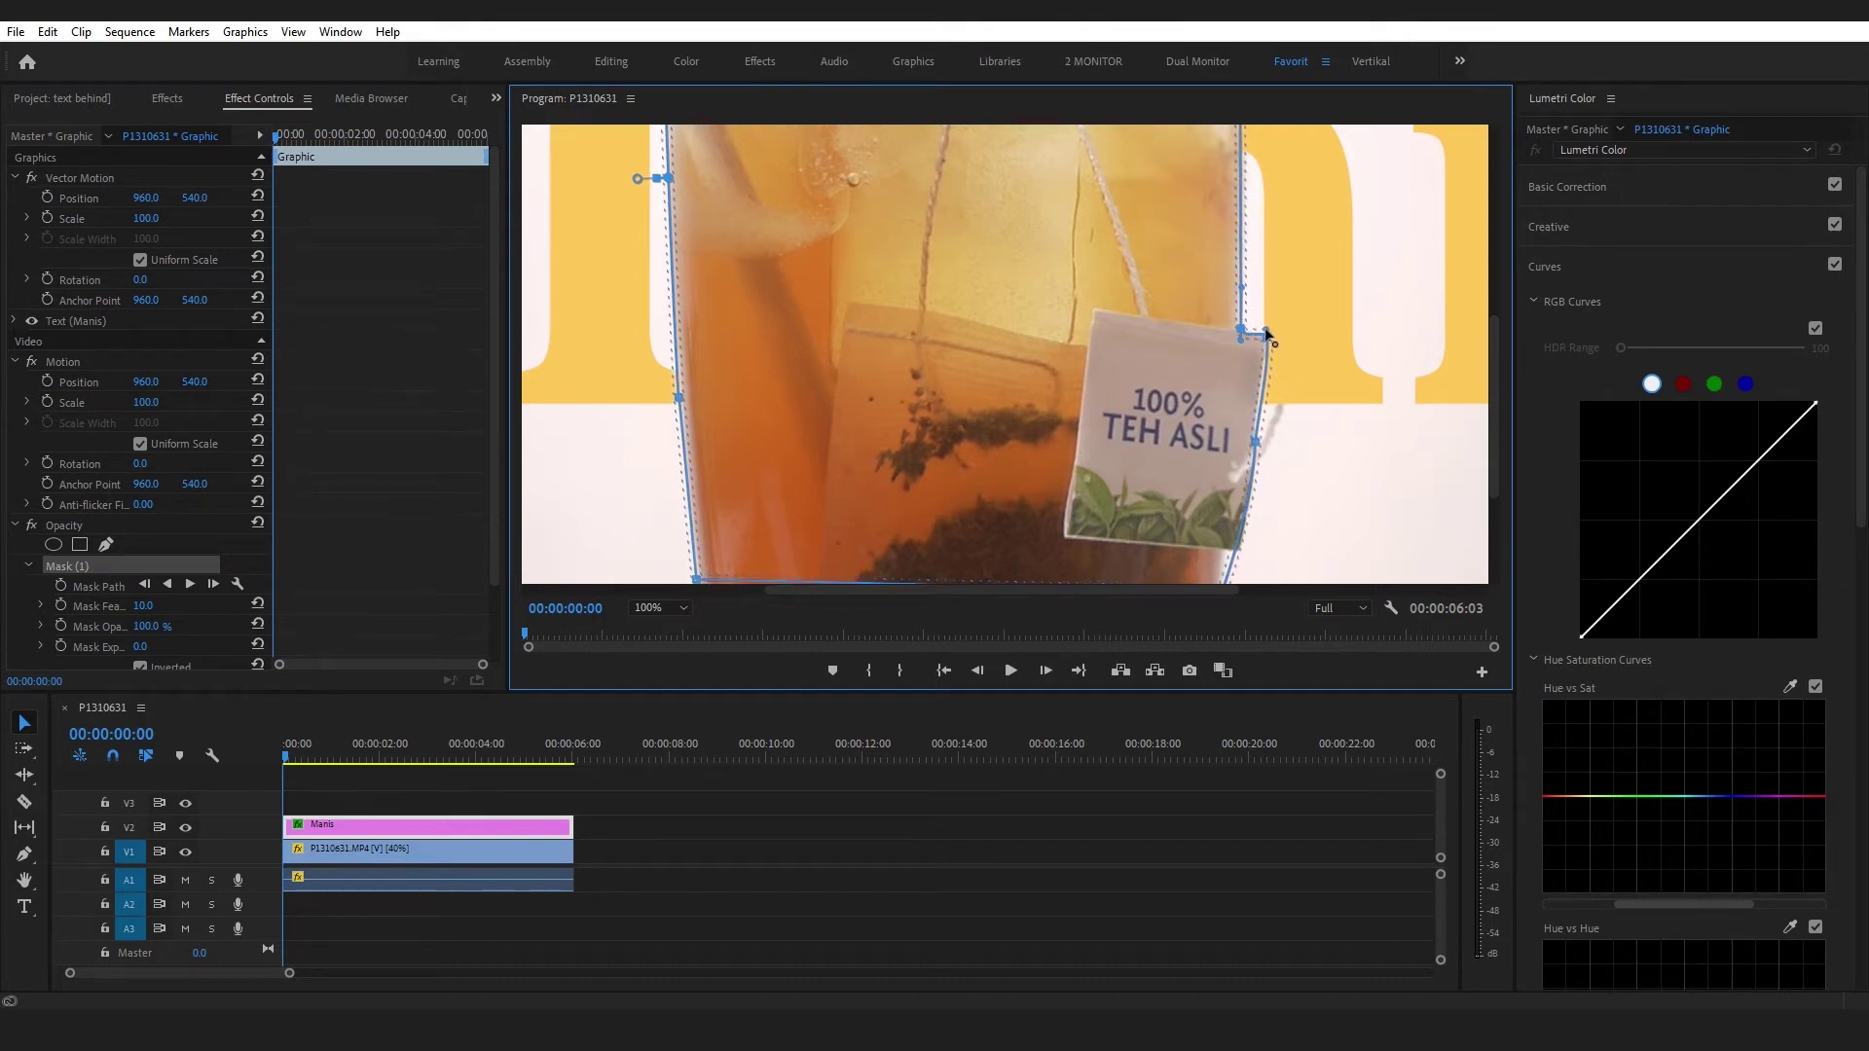
- Add a lower right-edge mask point, refine the top-right point, then return zoom to Fit
left_click_drag(1262, 446, 1254, 516)
scroll(1482, 409, "down", 3)
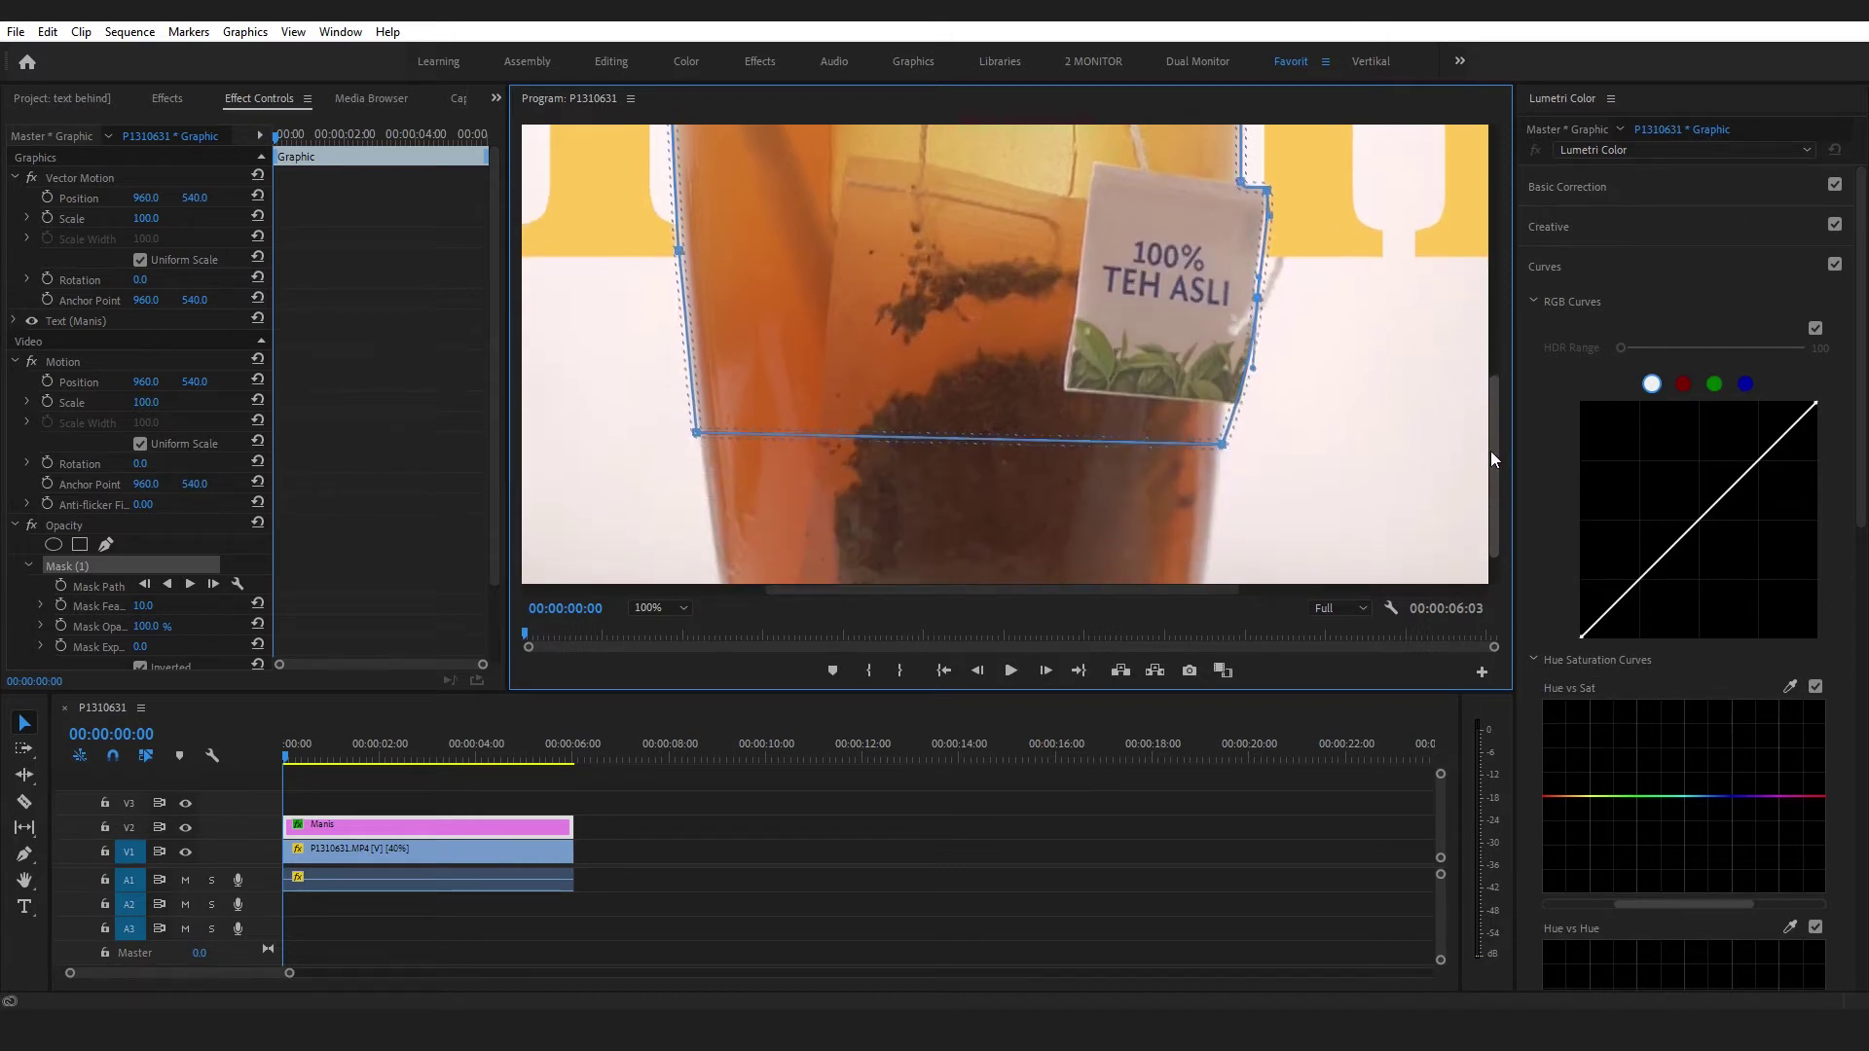
left_click(1233, 409)
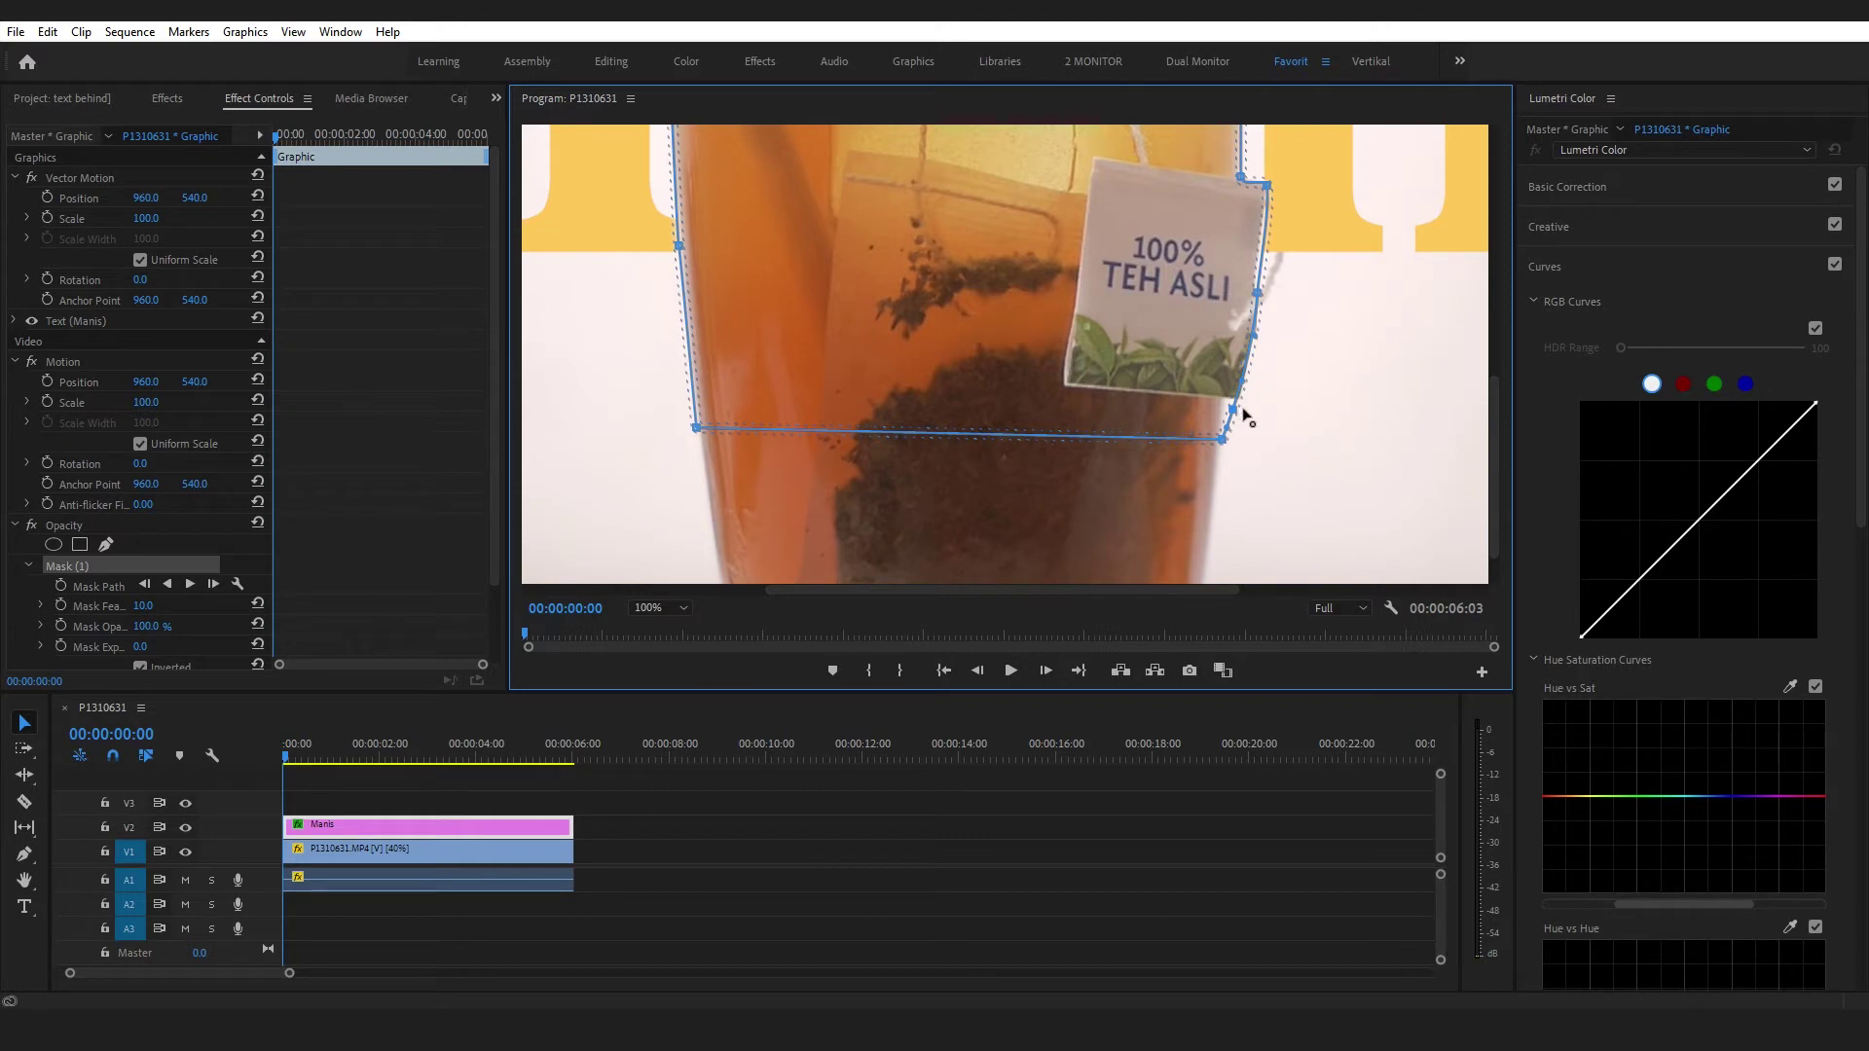
left_click_drag(1237, 409, 1242, 397)
left_click_drag(1268, 191, 1265, 189)
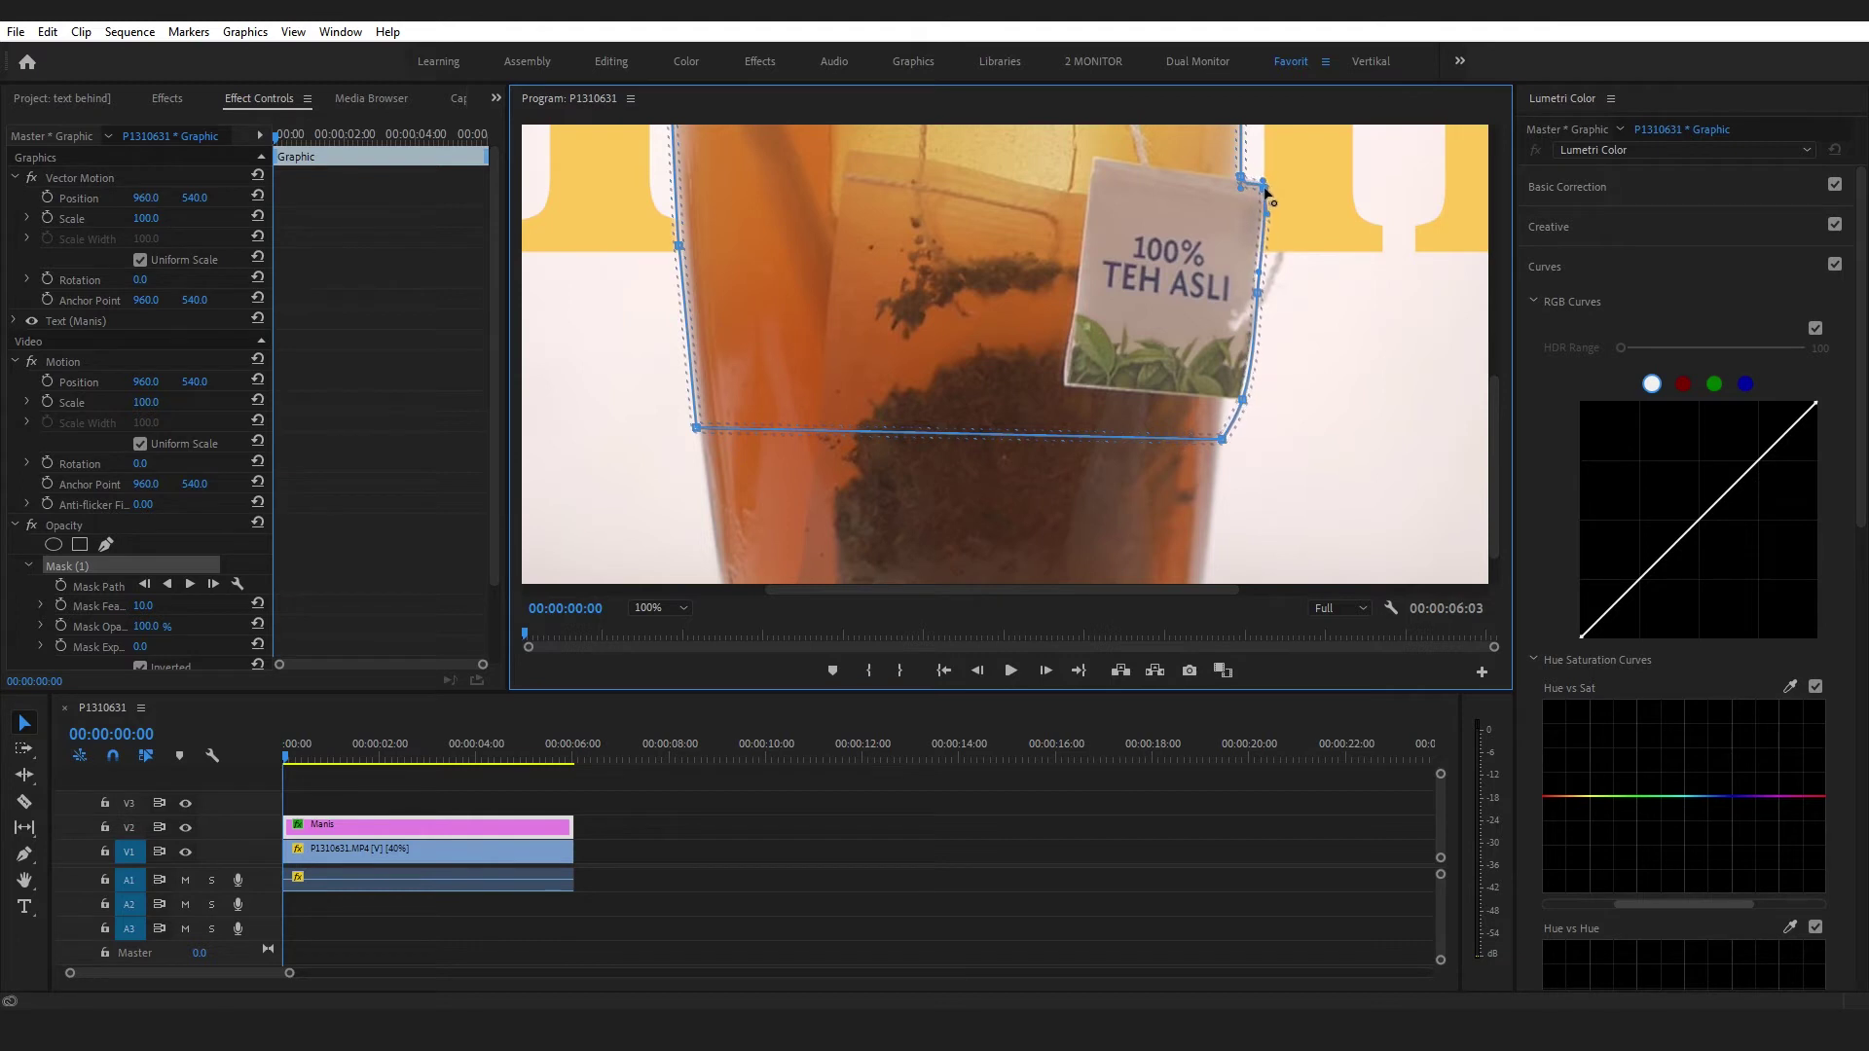
left_click_drag(1494, 390, 1497, 275)
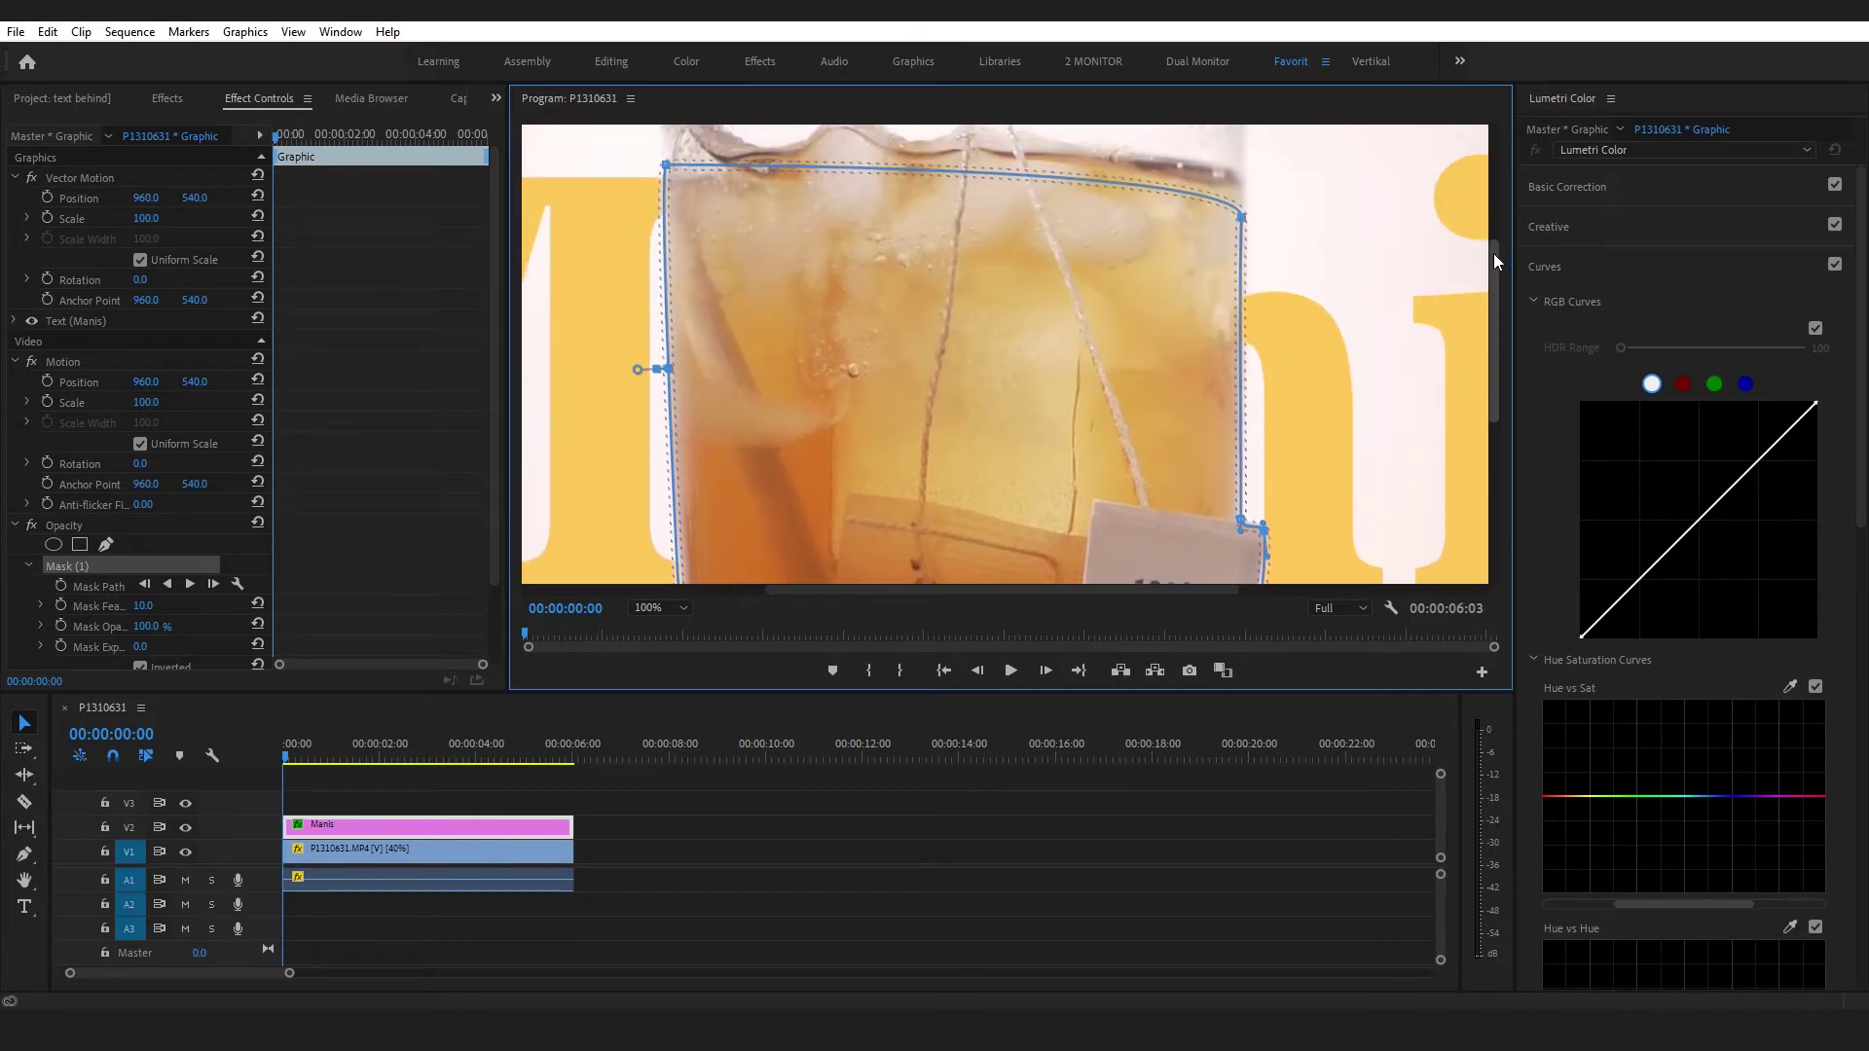
left_click(671, 607)
left_click(650, 619)
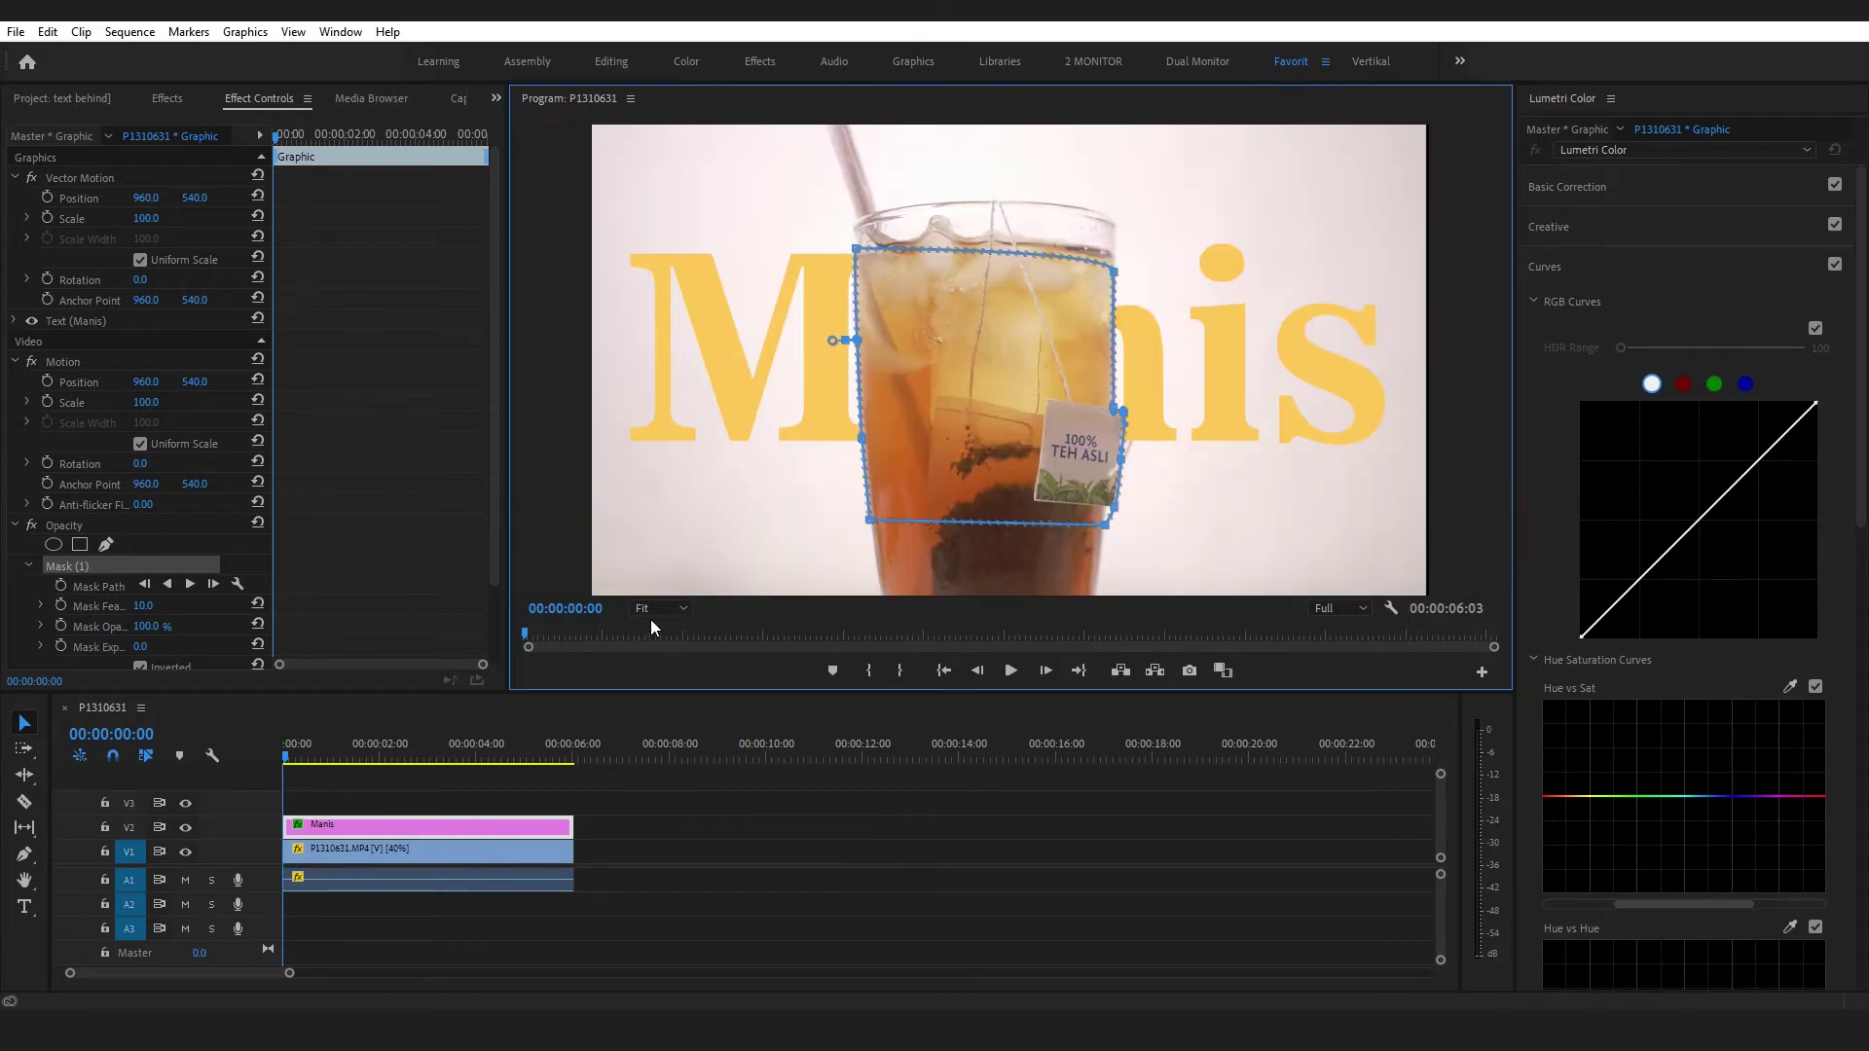
- Keyframe the Mask Path at frame zero, then step forward twelve frames and a few more
left_click(60, 585)
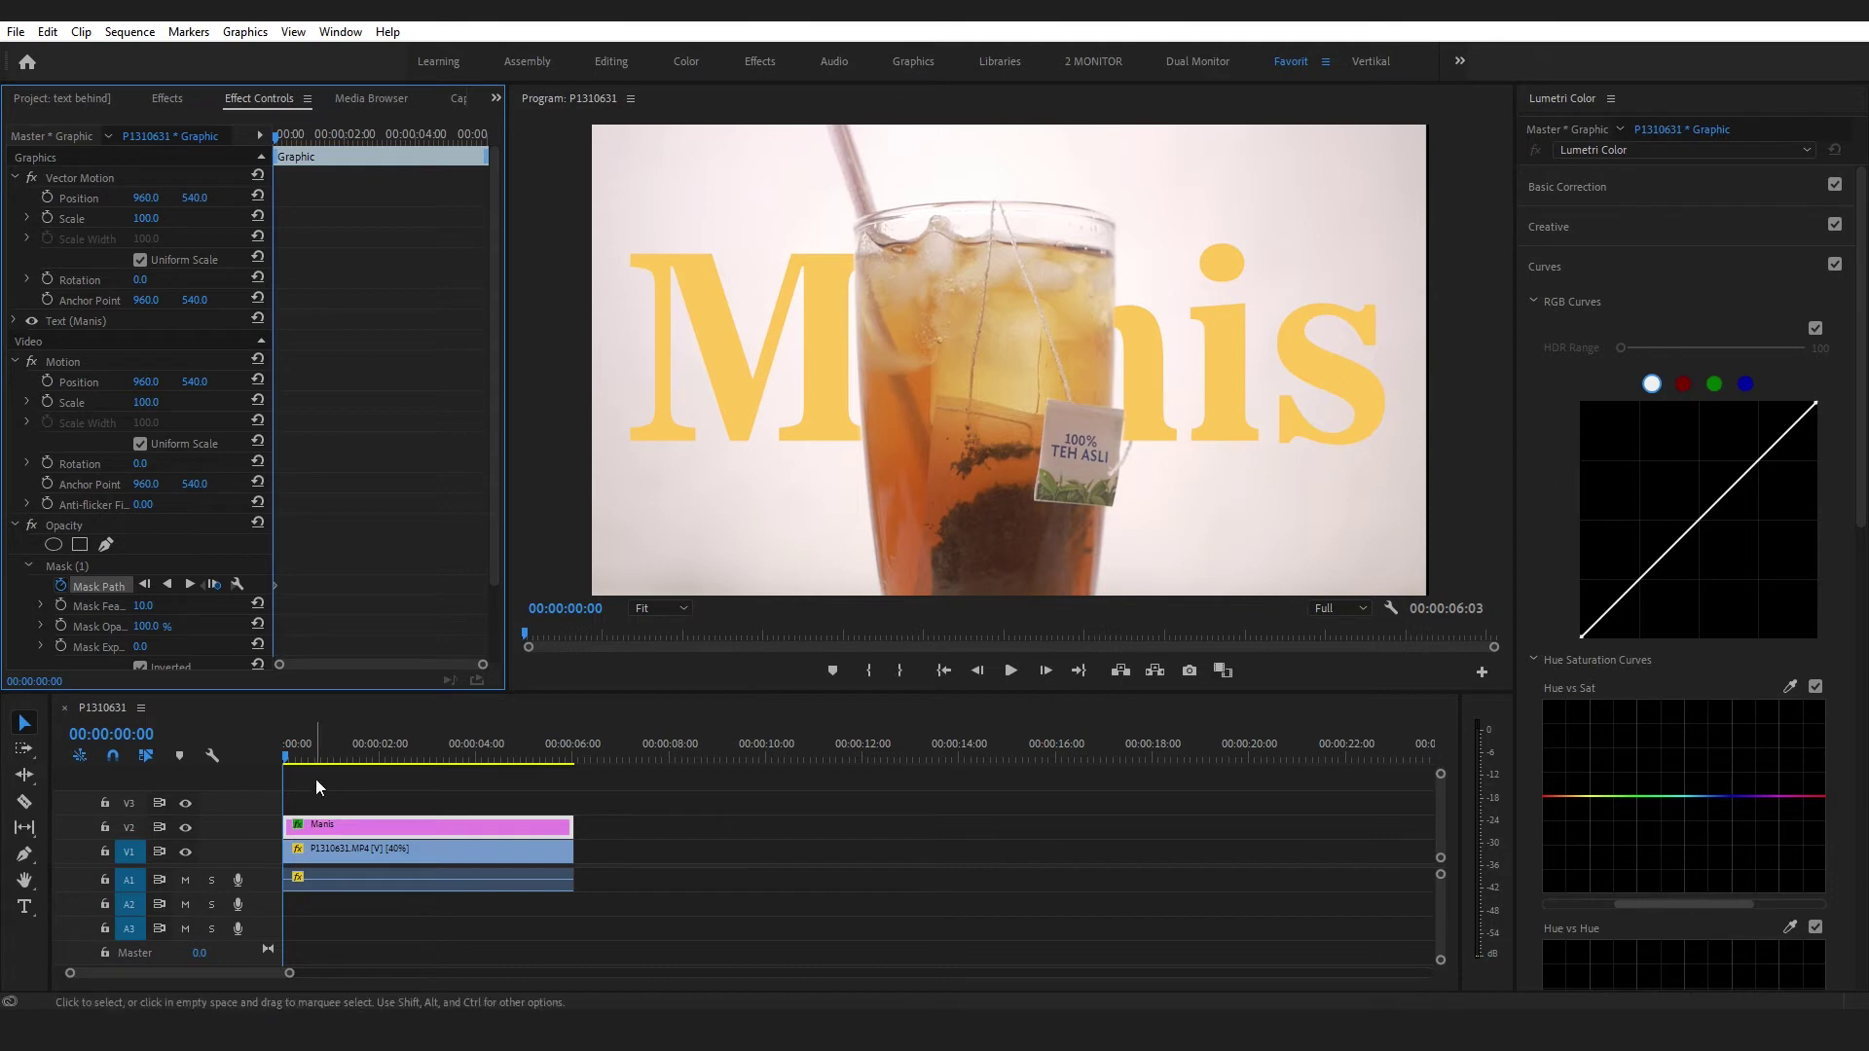
left_click(360, 814)
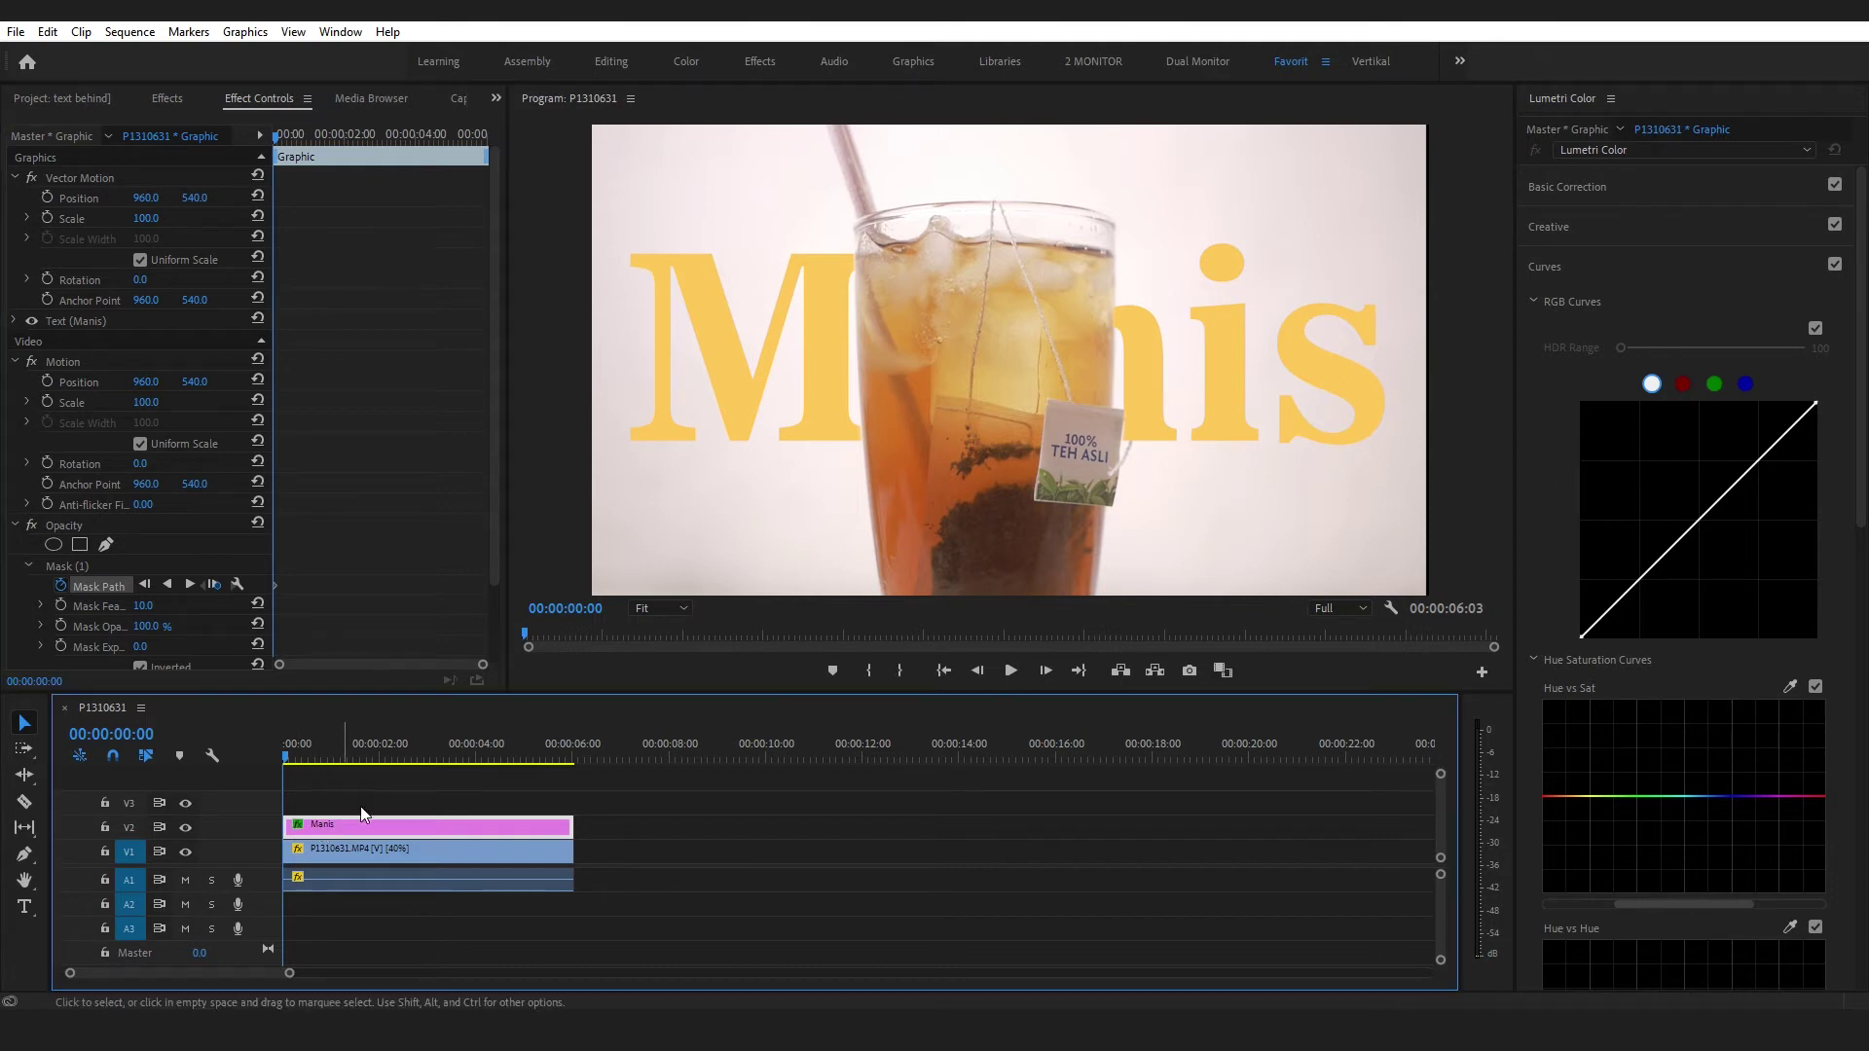
left_click(1047, 671)
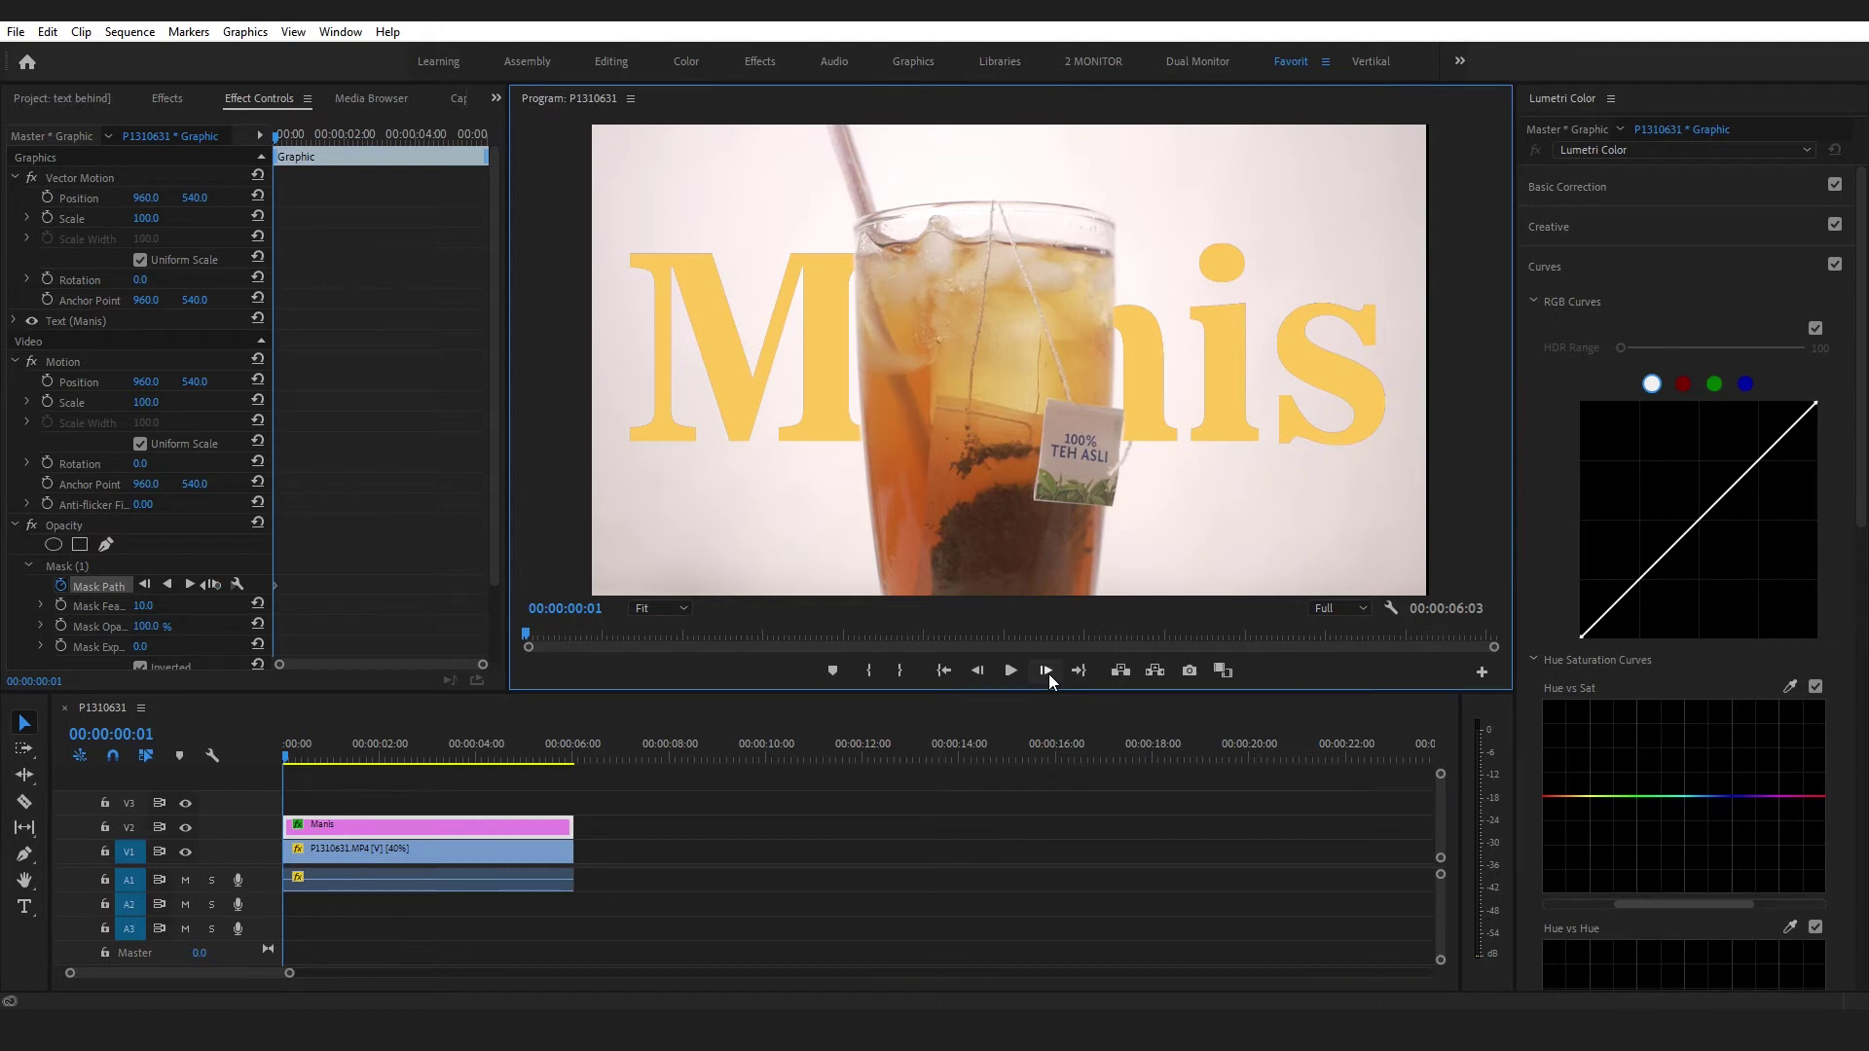
left_click(1047, 671)
left_click(1046, 671)
left_click(1047, 671)
left_click(1047, 671)
left_click(1047, 671)
left_click(1047, 671)
left_click(1047, 671)
left_click(1047, 670)
left_click(1047, 671)
left_click(1047, 671)
left_click(1047, 671)
left_click(1047, 671)
left_click_drag(293, 757, 335, 781)
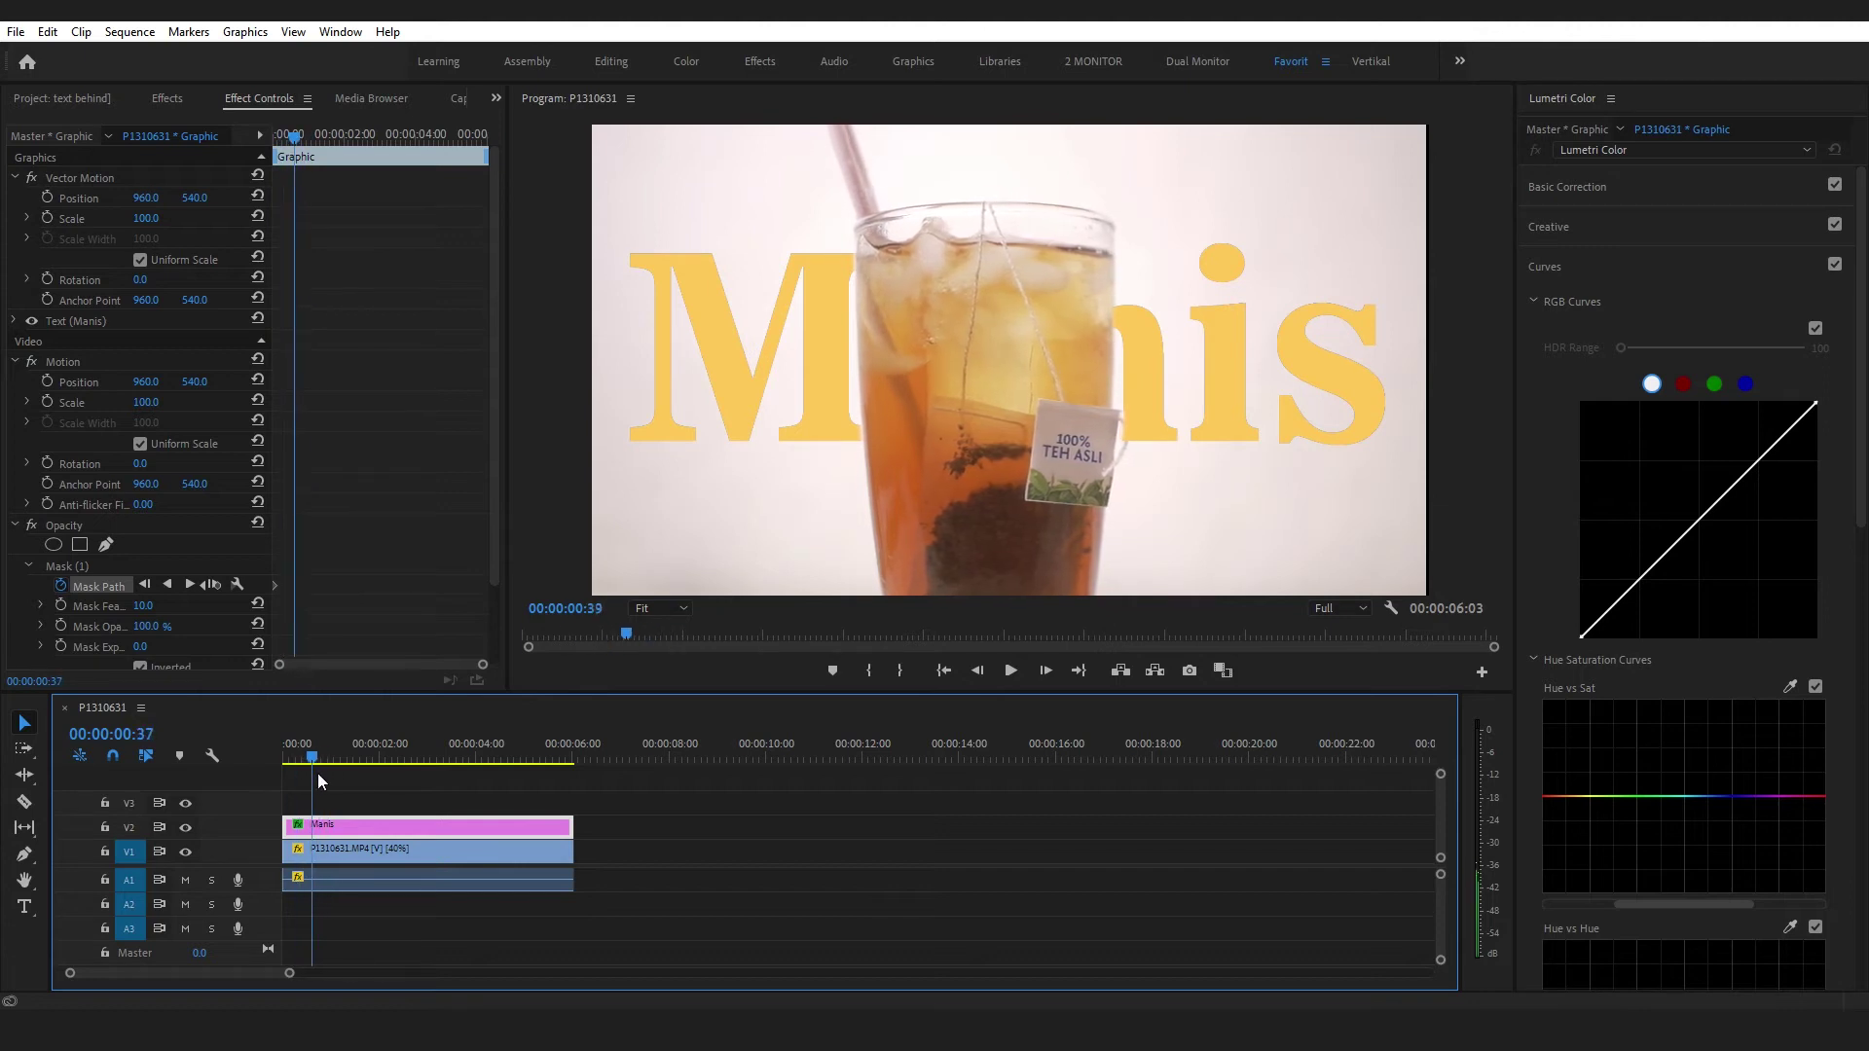
- At 00:00:01:25, drag Mask (1)'s top-right point onto the glass rim, then scrub to about 3:04
mouse_move(335, 781)
left_mouse_down()
mouse_move(378, 806)
mouse_move(289, 826)
left_mouse_up()
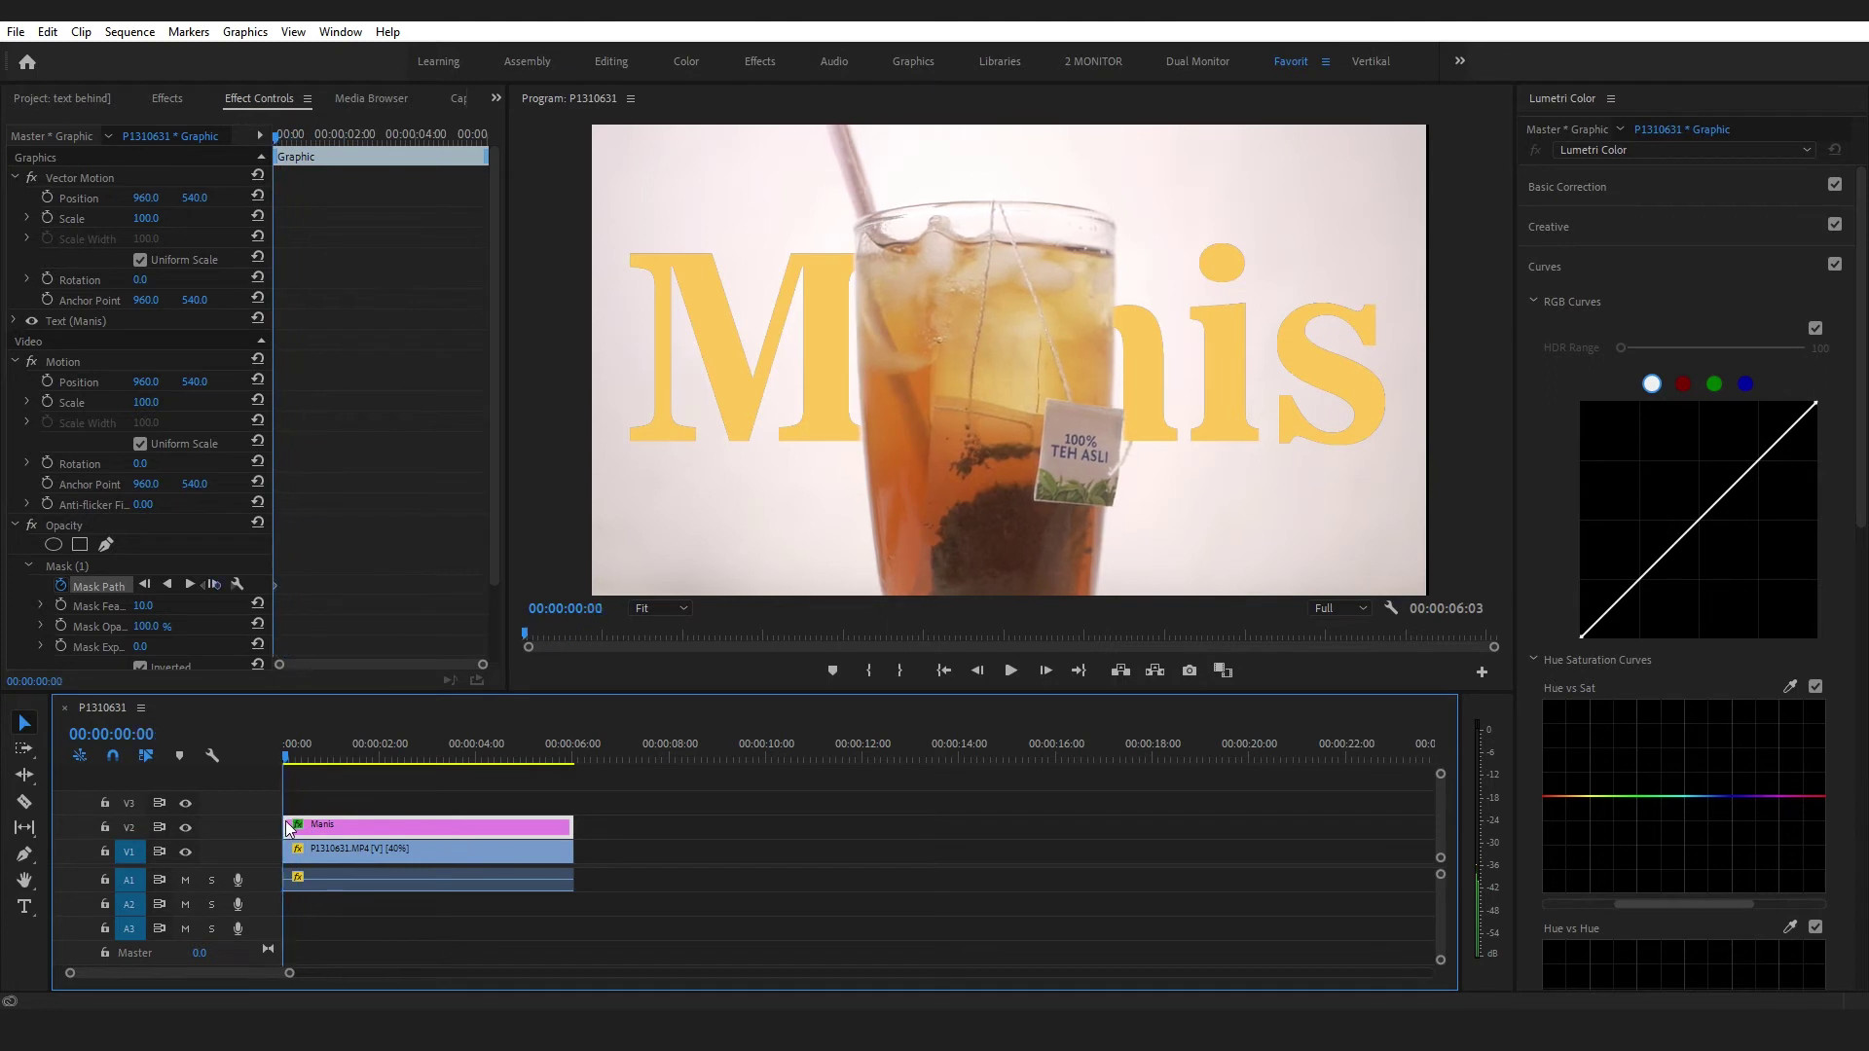
left_click_drag(289, 827, 352, 840)
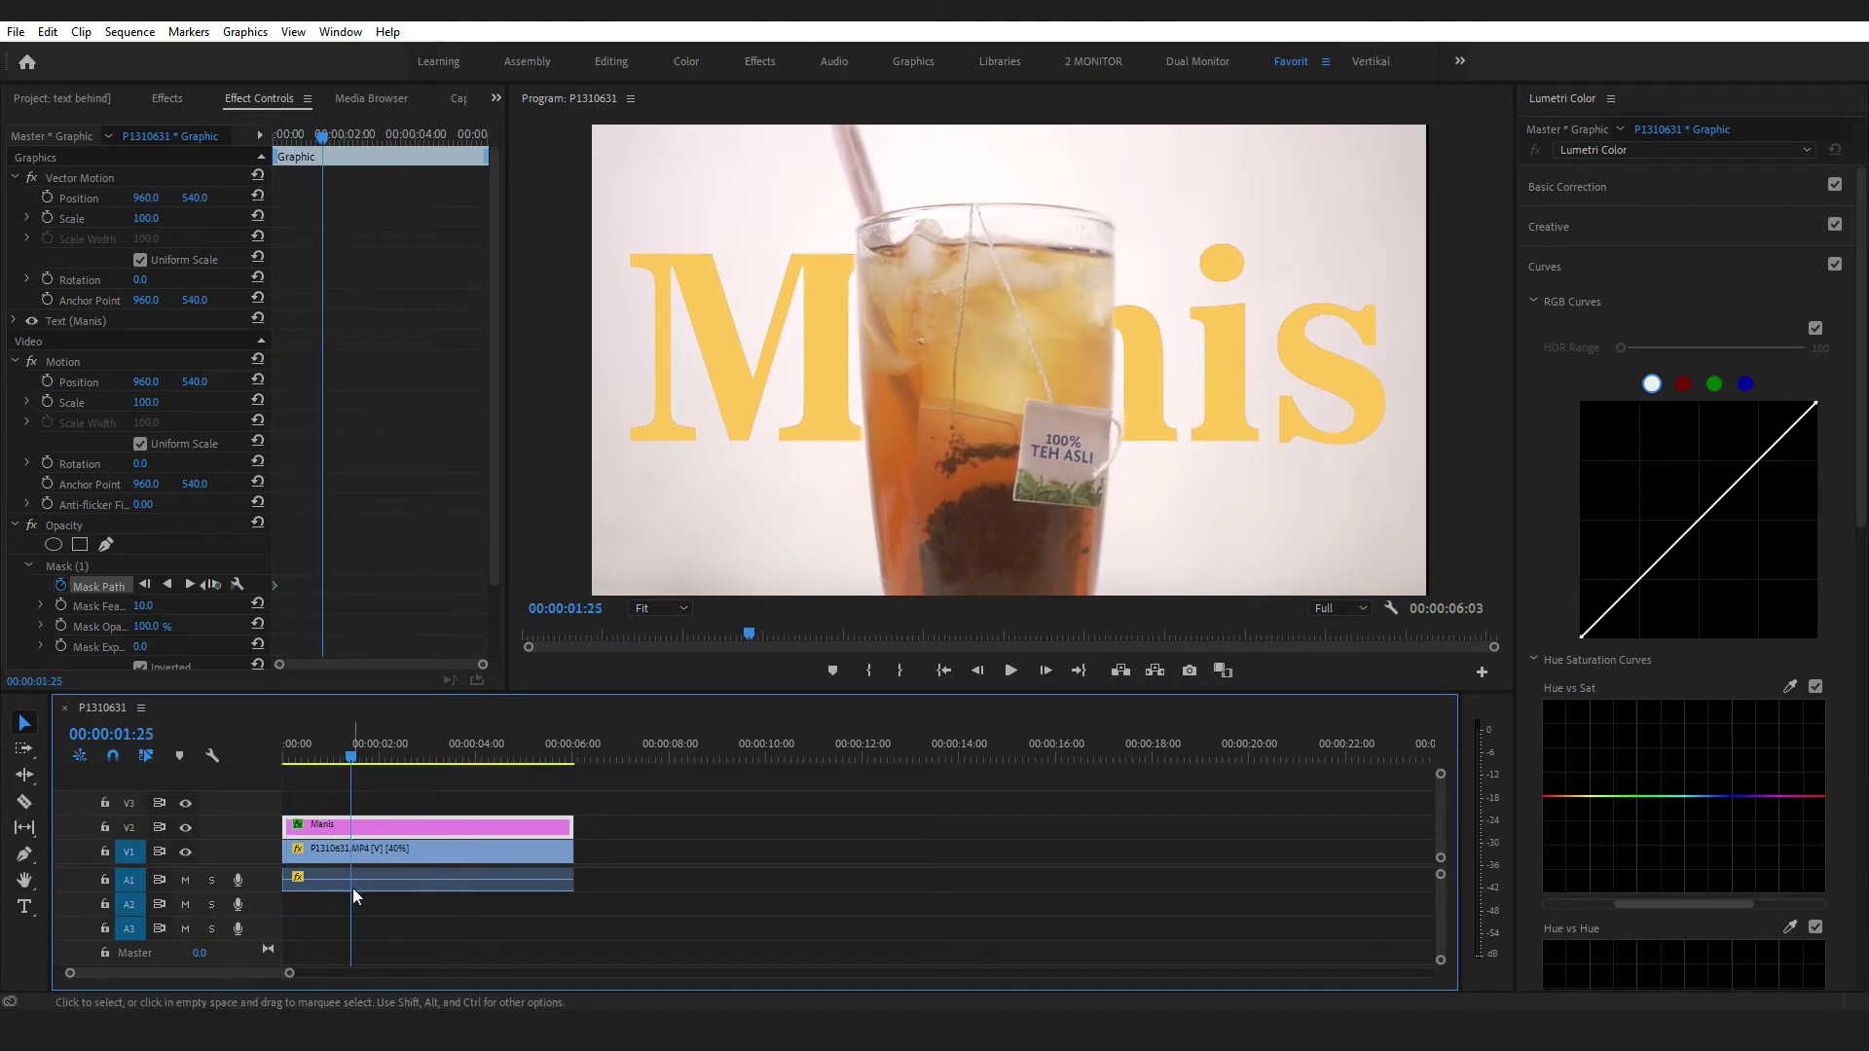
left_click(90, 568)
left_click_drag(1120, 277, 1117, 267)
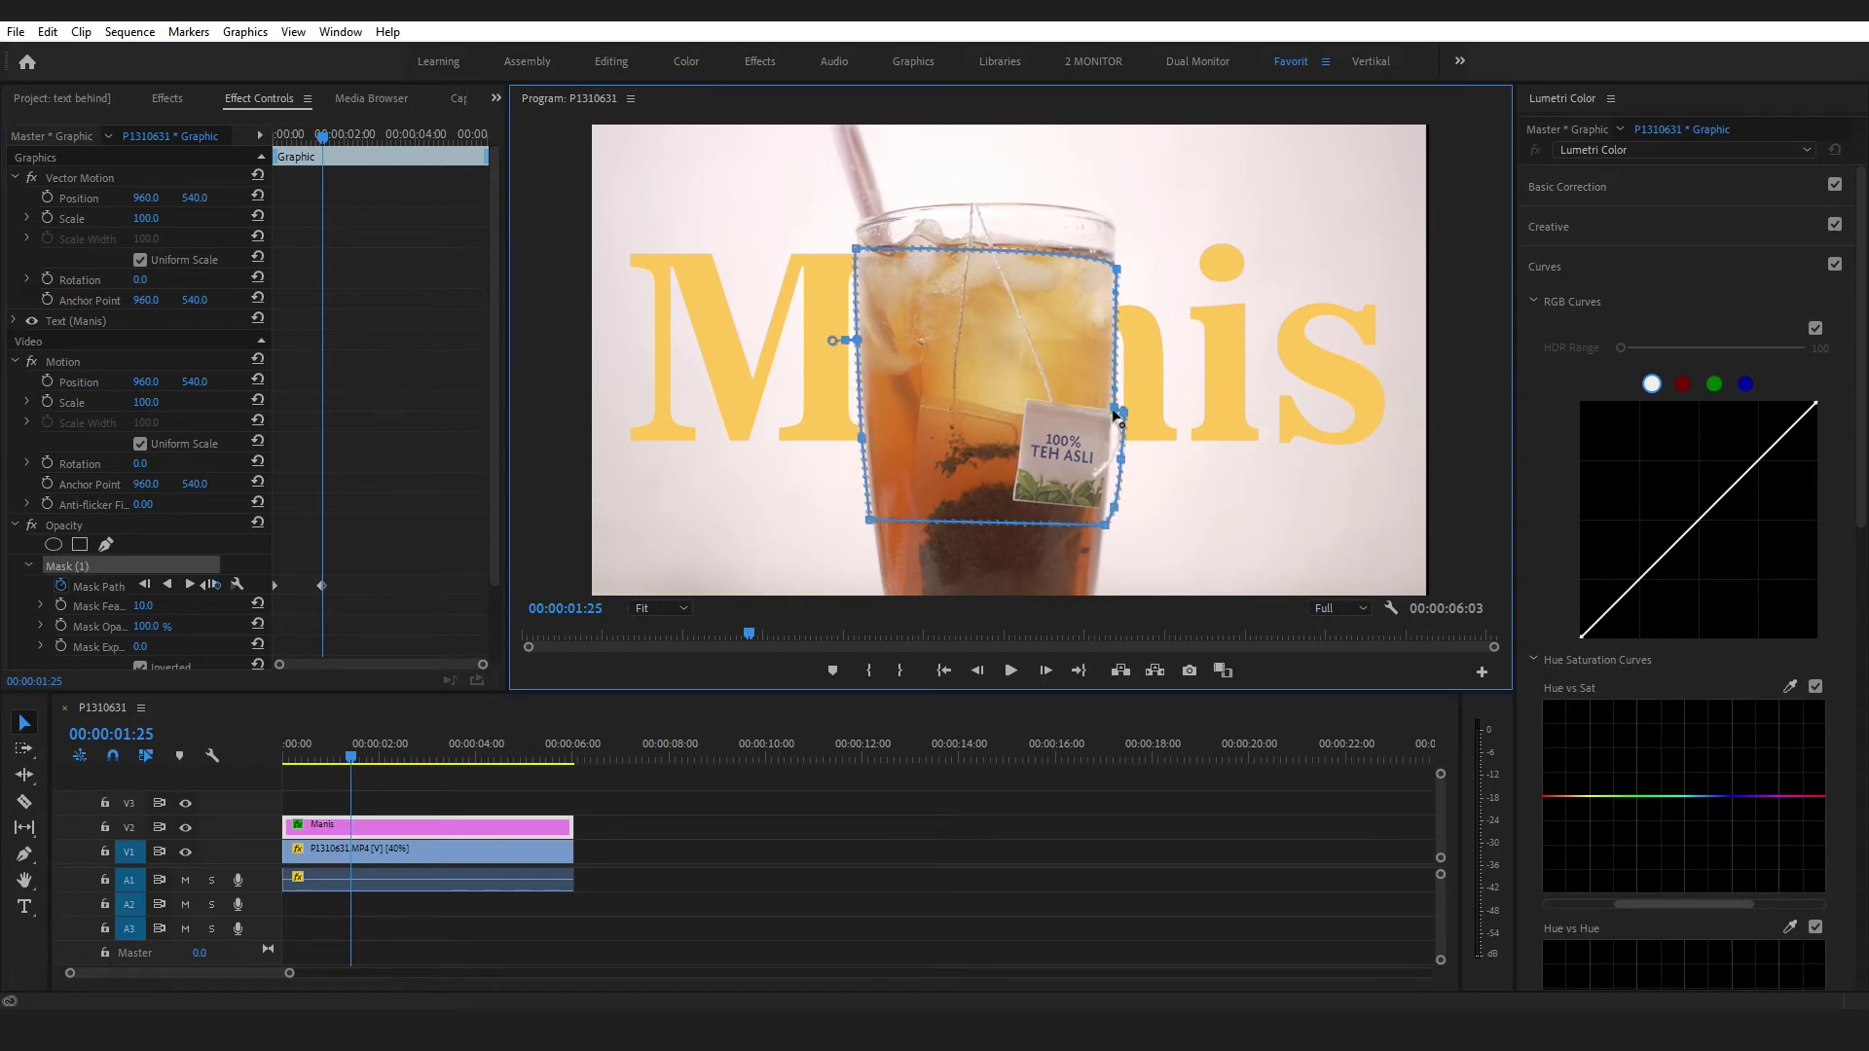
left_click(376, 743)
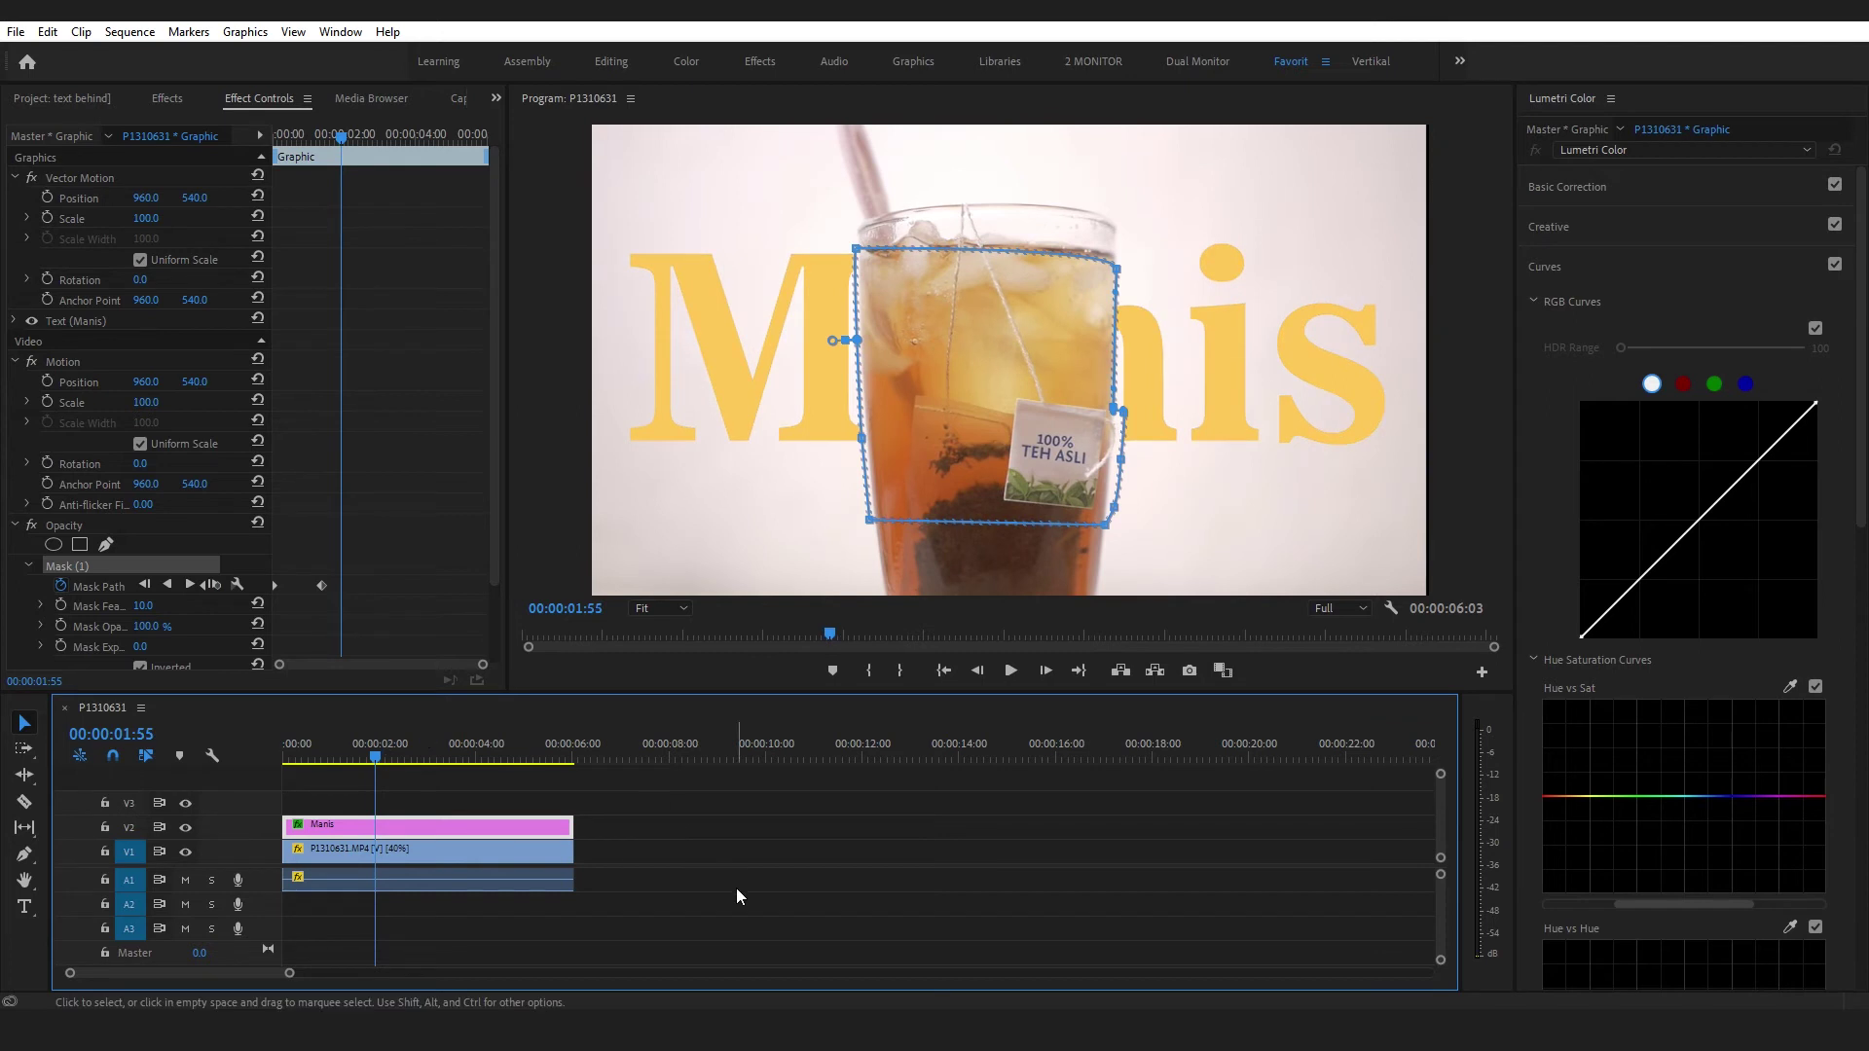
left_click_drag(419, 756, 311, 791)
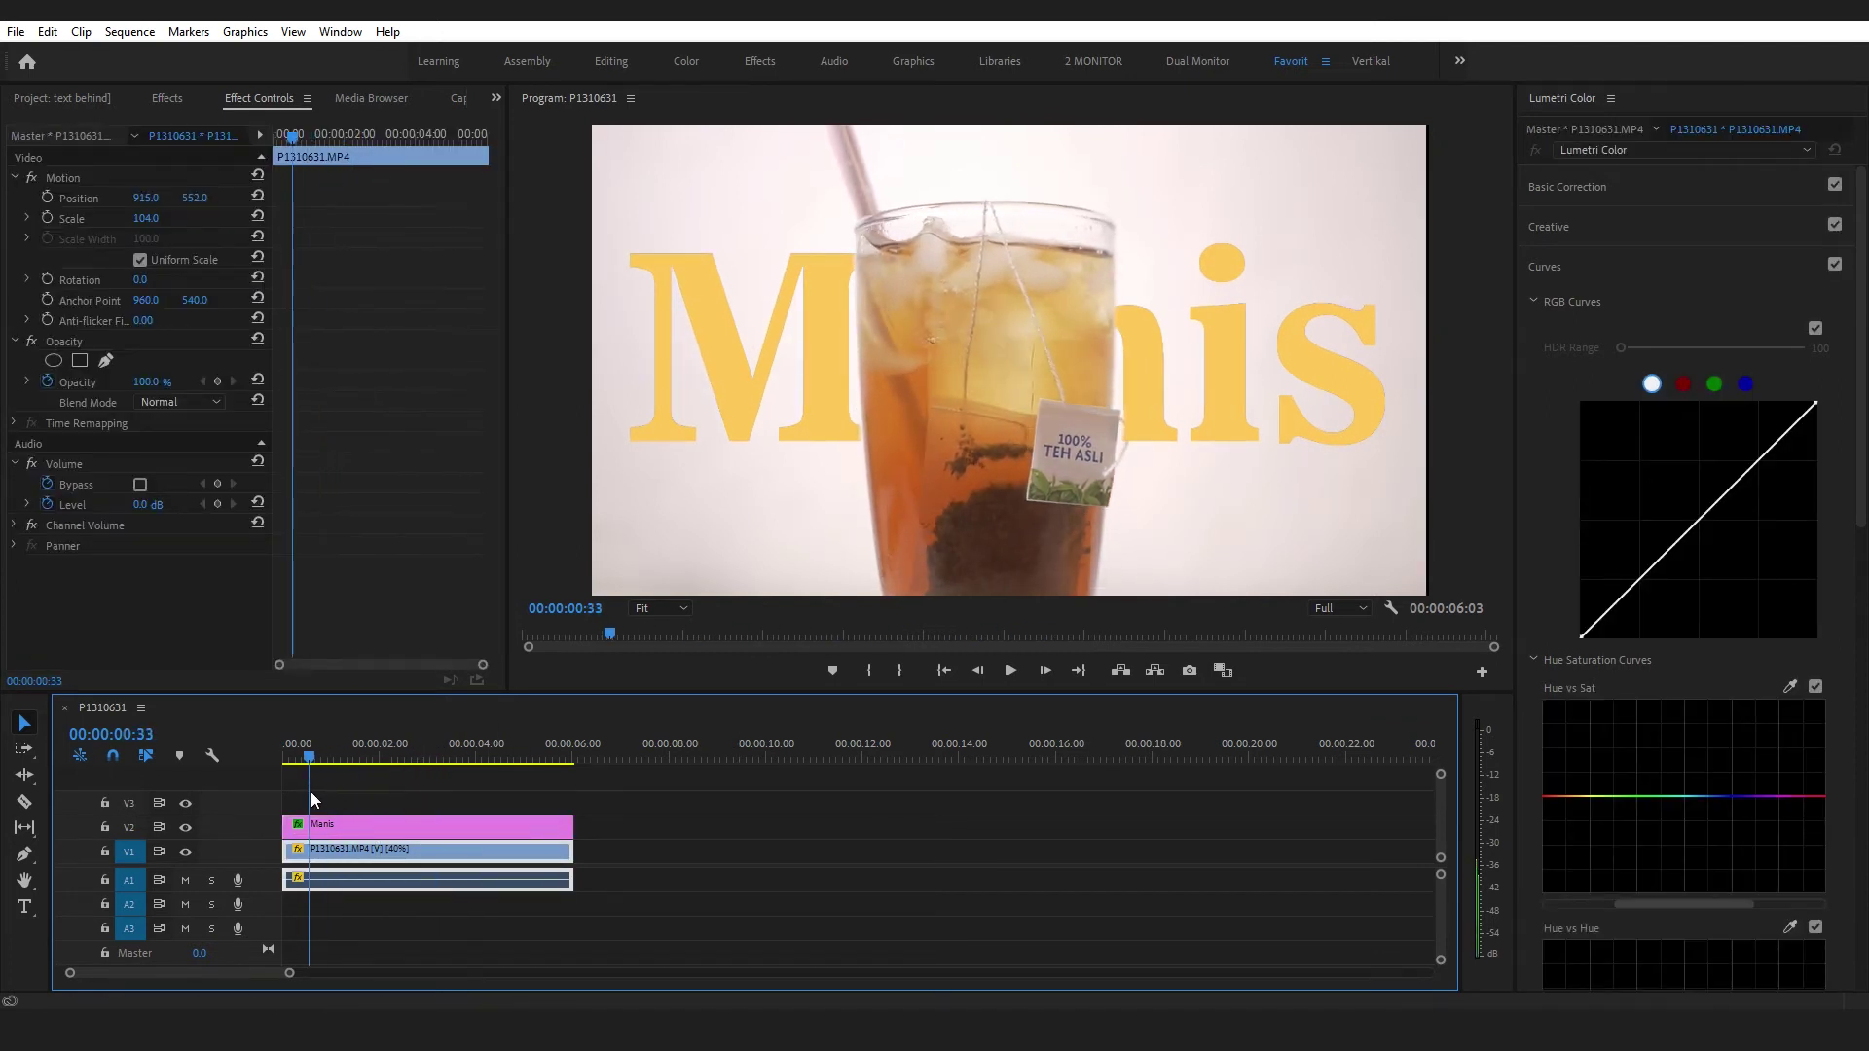
- Stop around 3:51 and pull the mask's right edge out to match the glass, then check later frames
left_click_drag(312, 792, 337, 814)
left_click(337, 826)
left_click(105, 568)
left_click(863, 258)
key("space")
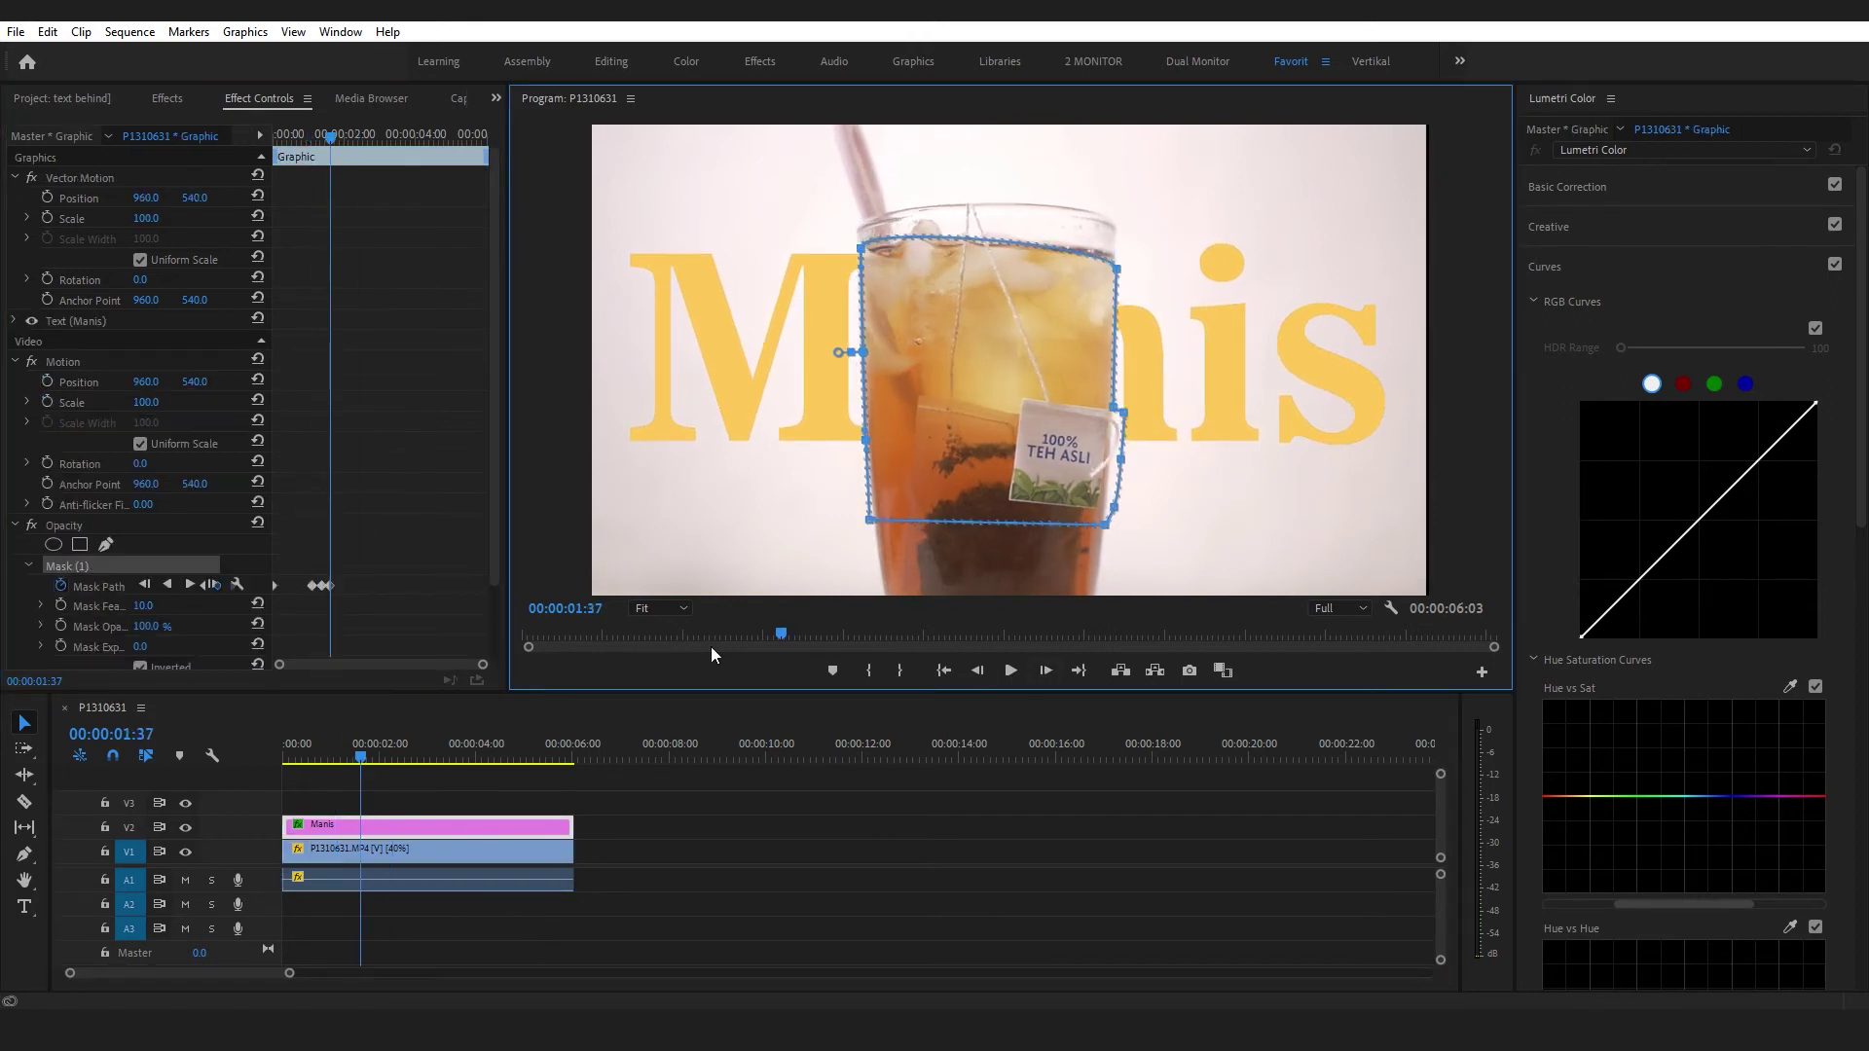
key("space")
key("space")
key("space")
key("space")
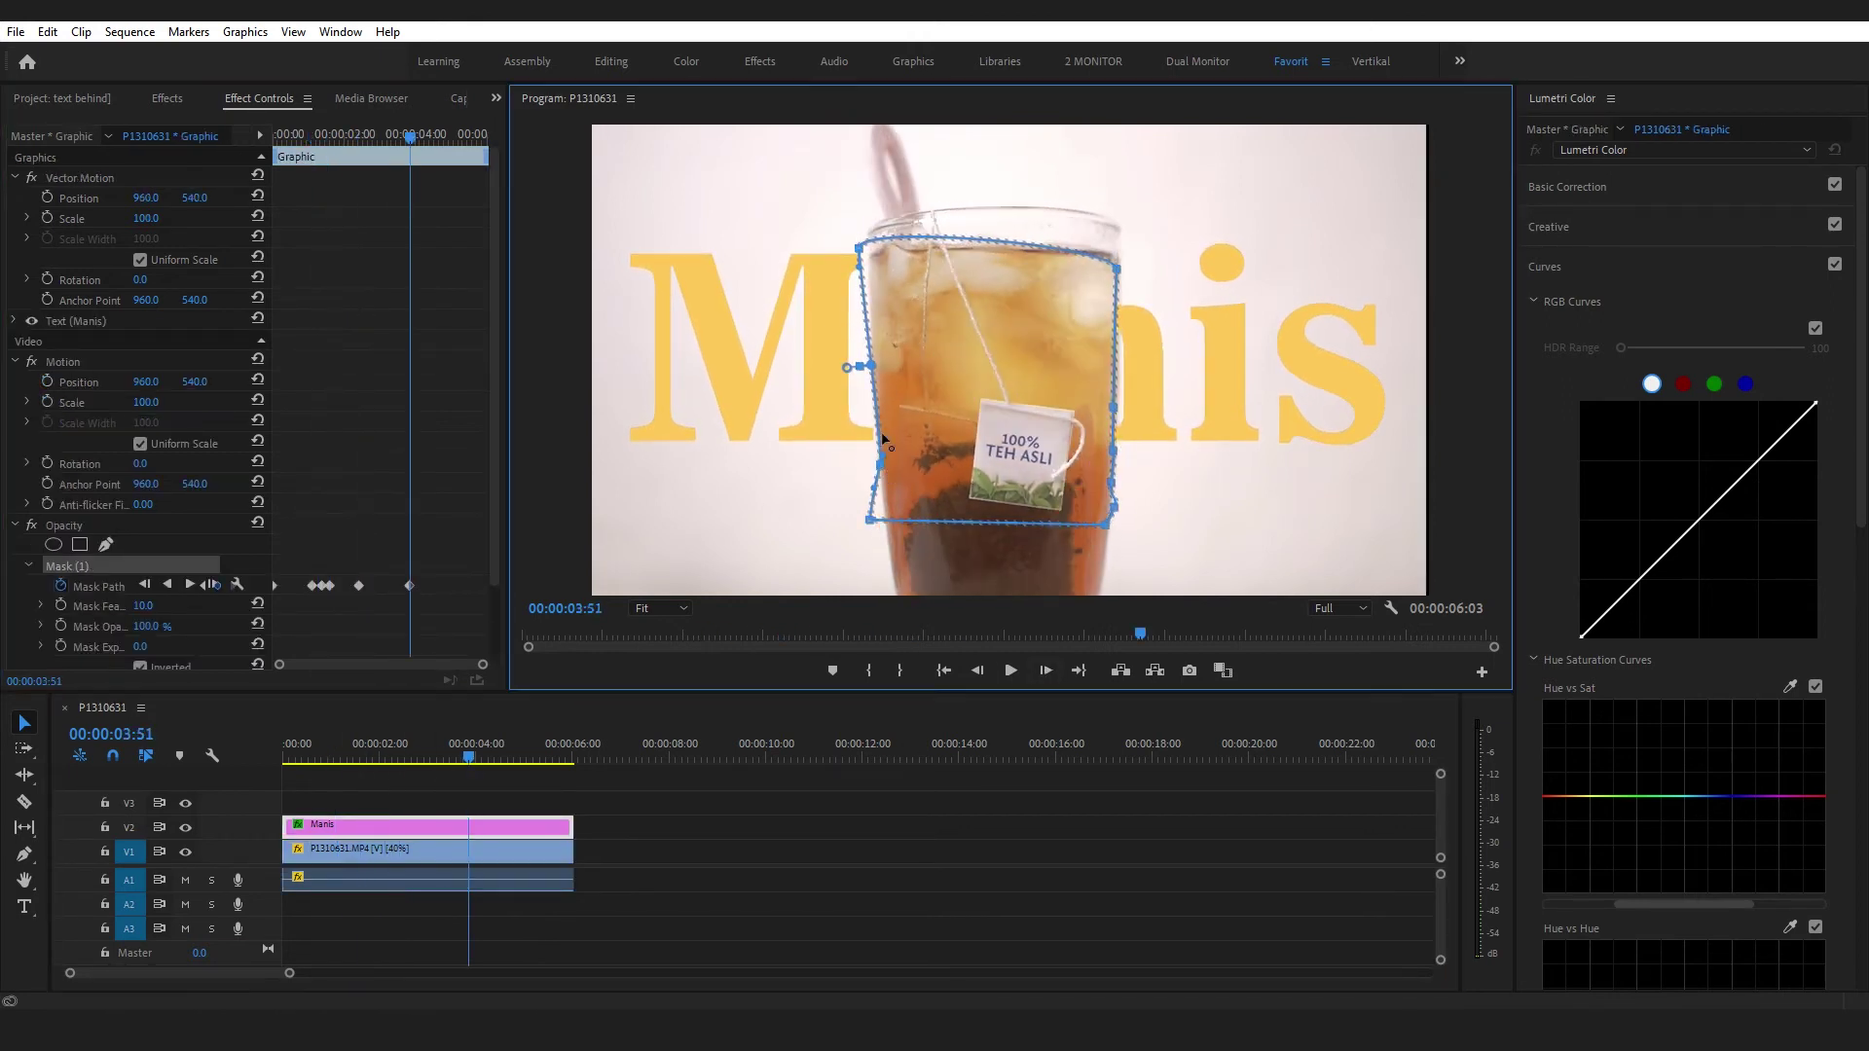
key("space")
key("space")
left_click_drag(1117, 410, 1126, 419)
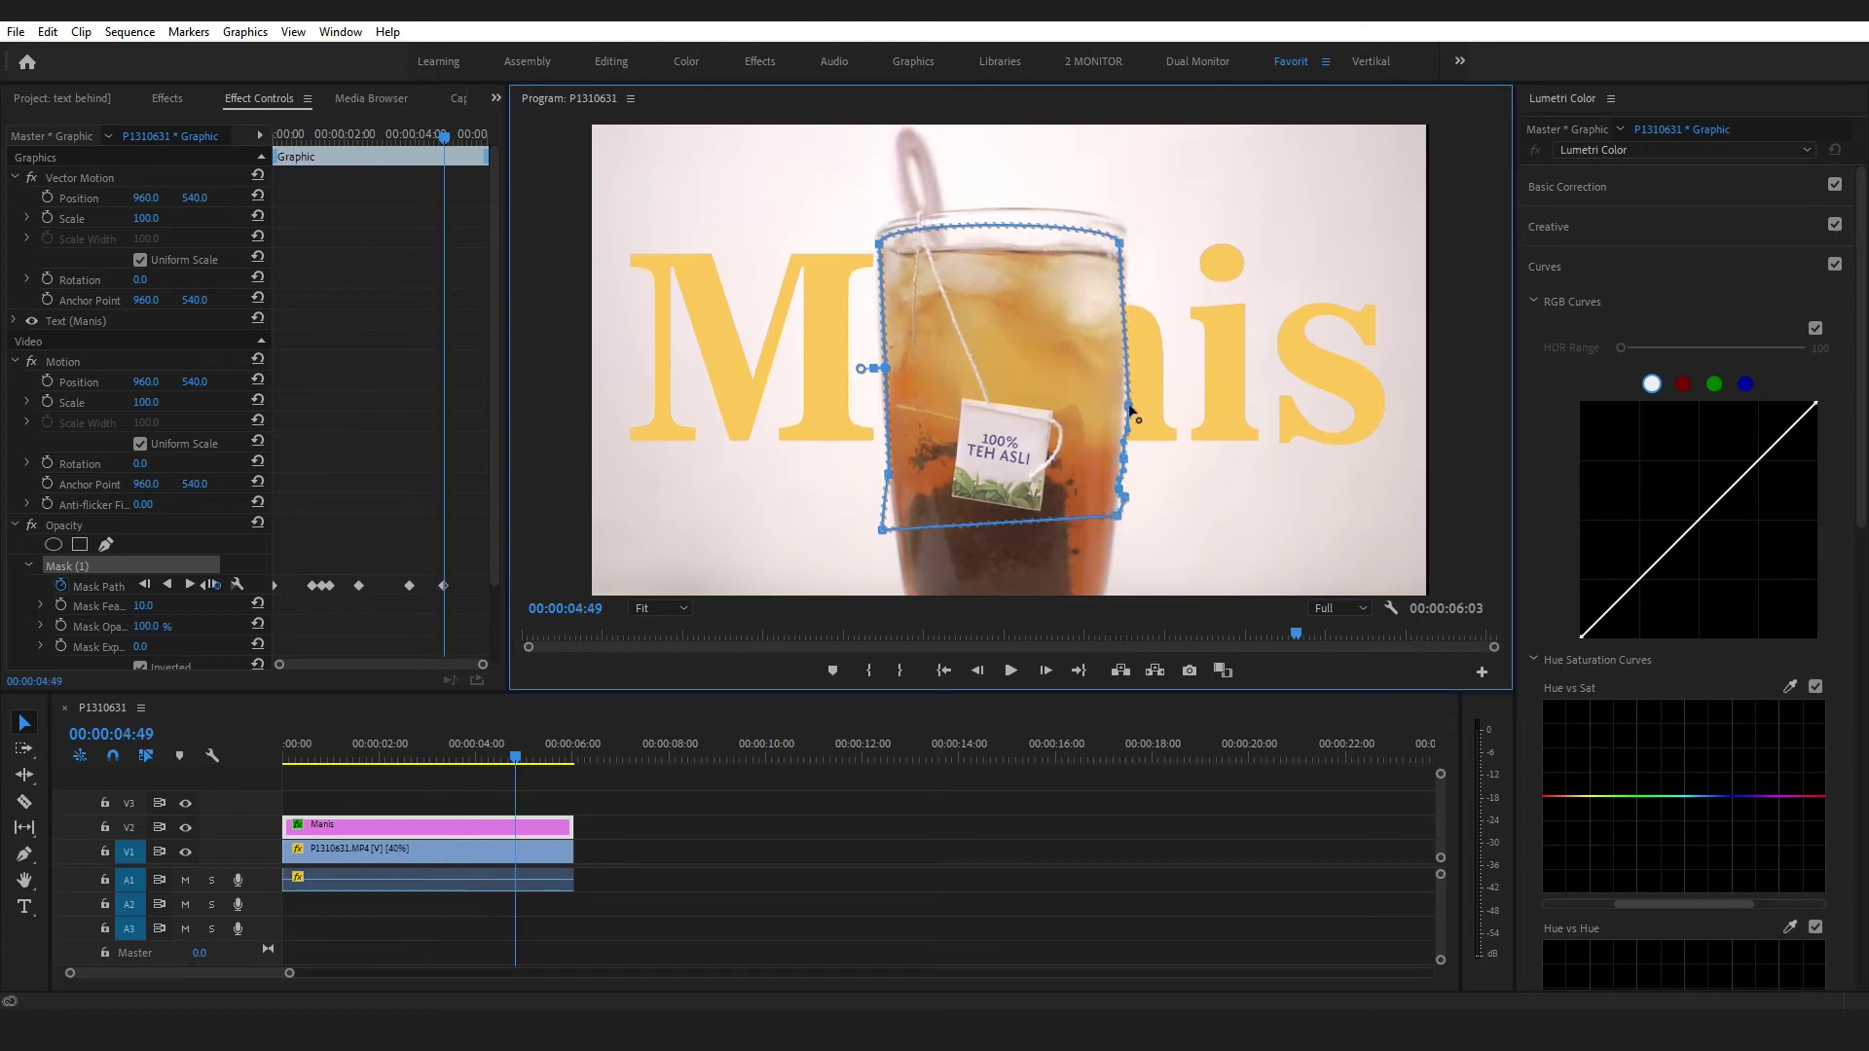
key("space")
left_click(955, 832)
left_click(500, 832)
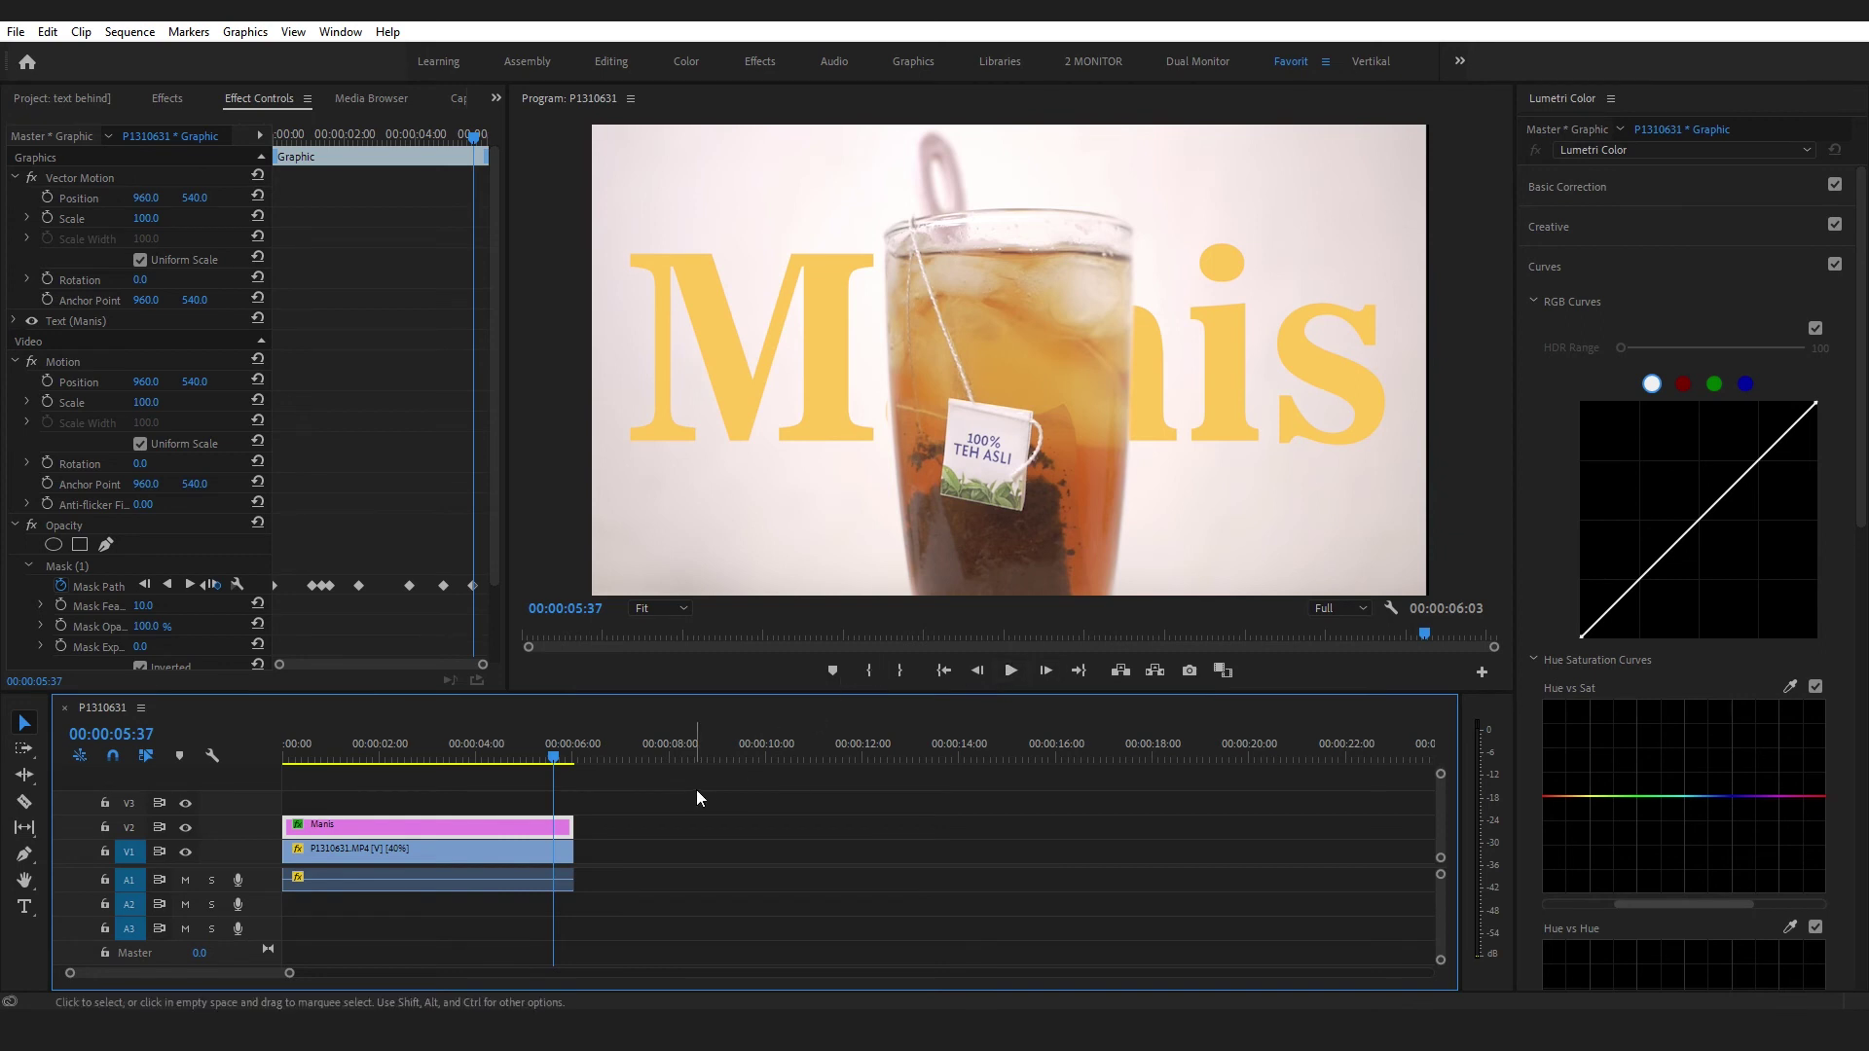
- Jump the playhead back to the sequence start to replay the Manis preview
left_click(324, 761)
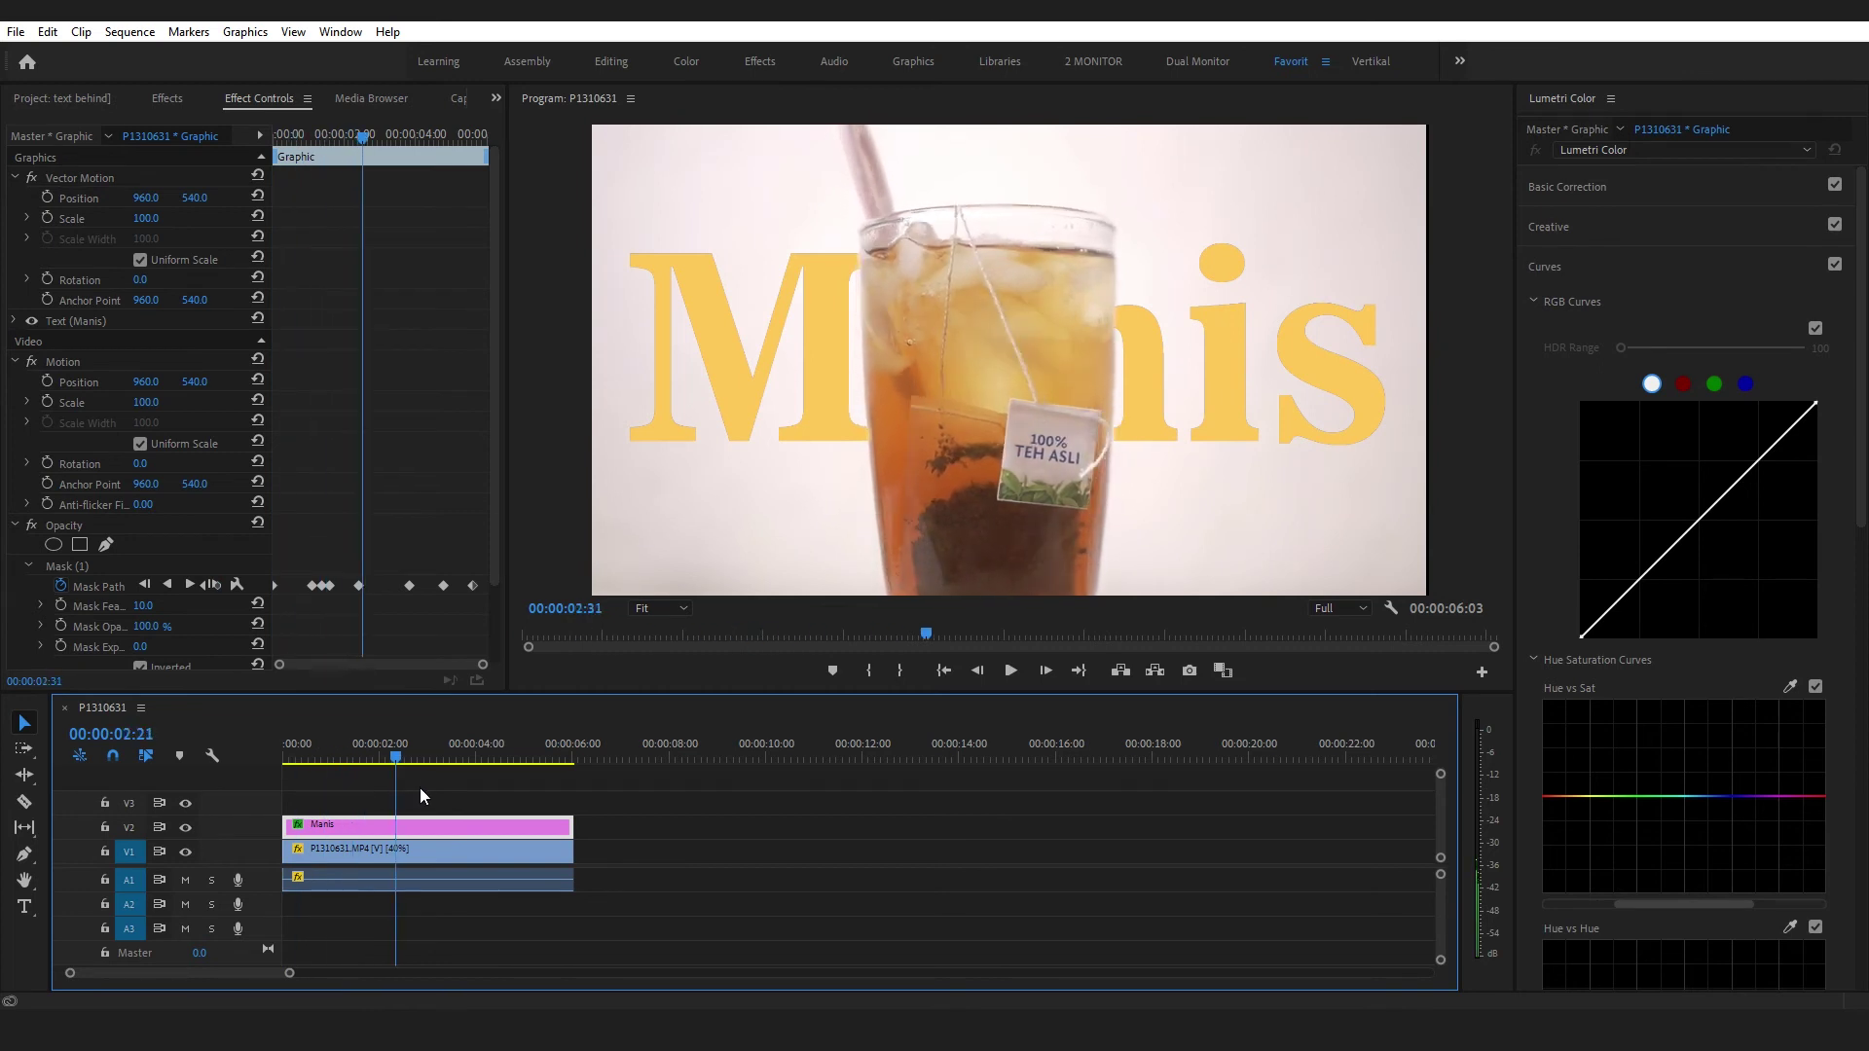
key("Home")
key("End")
key("Home")
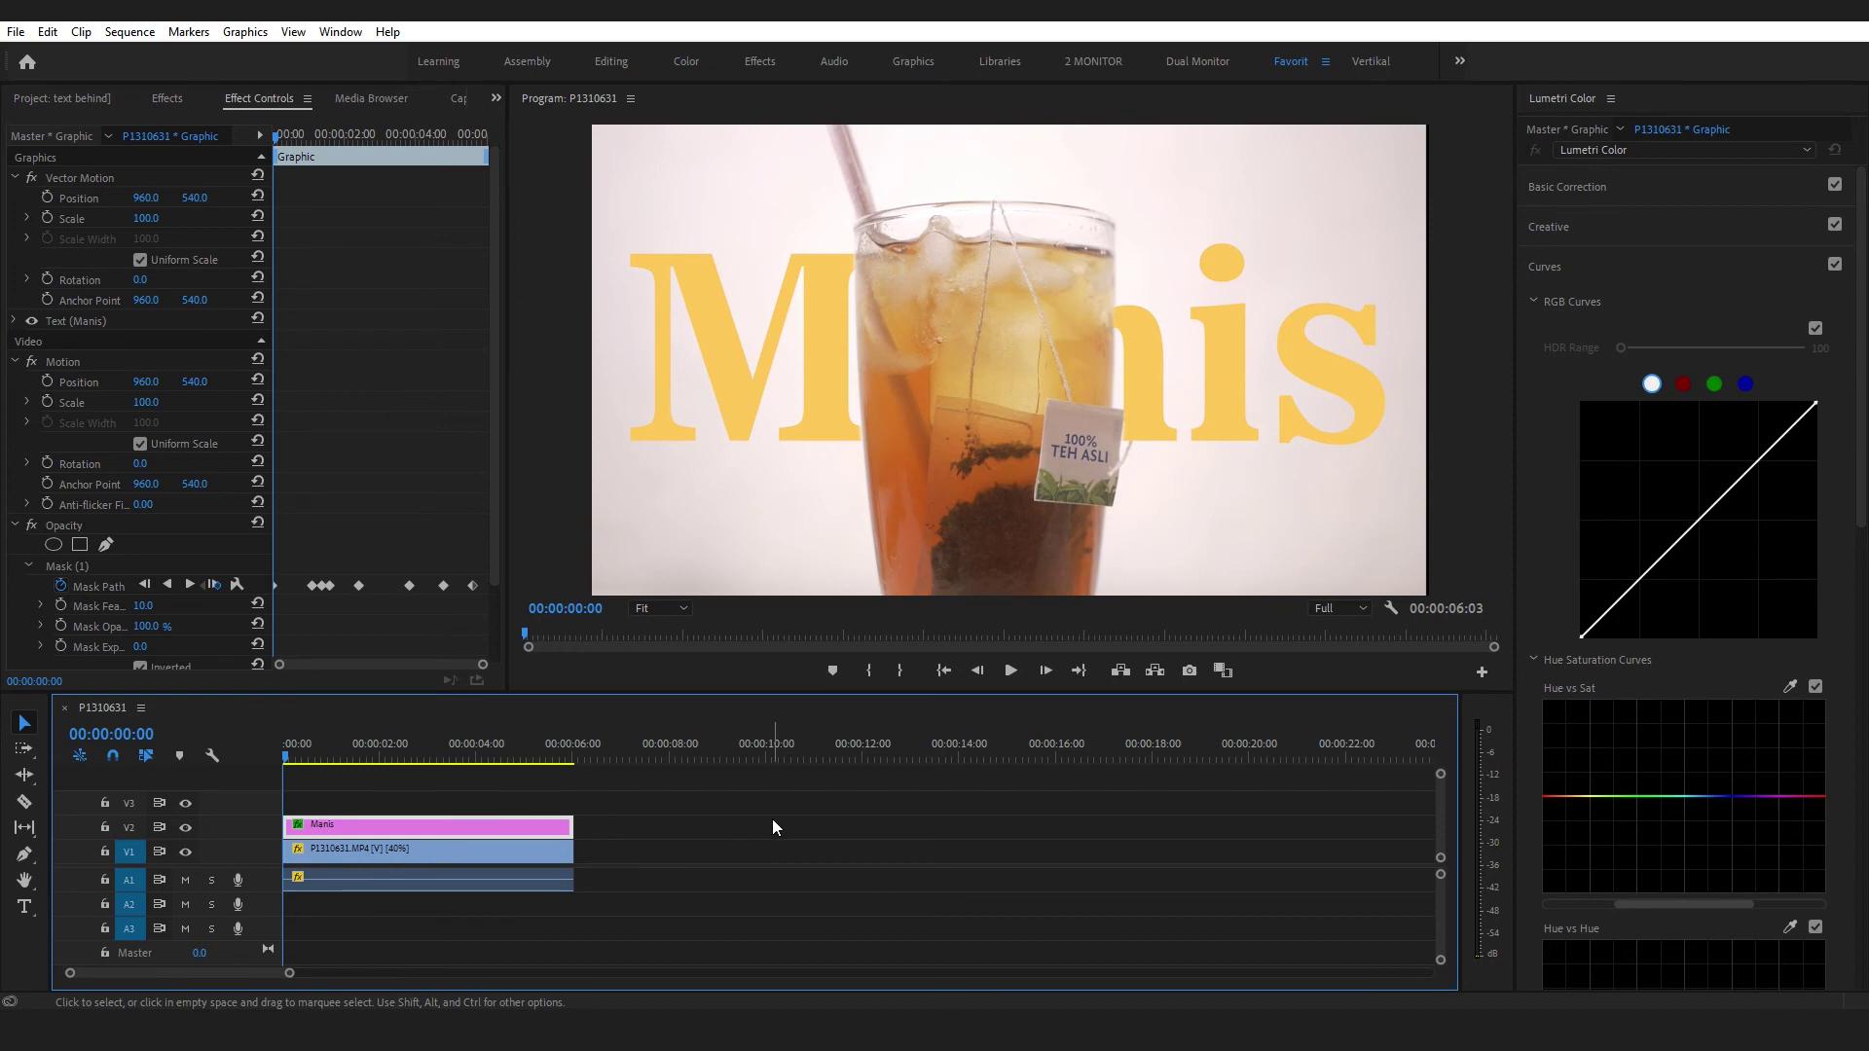